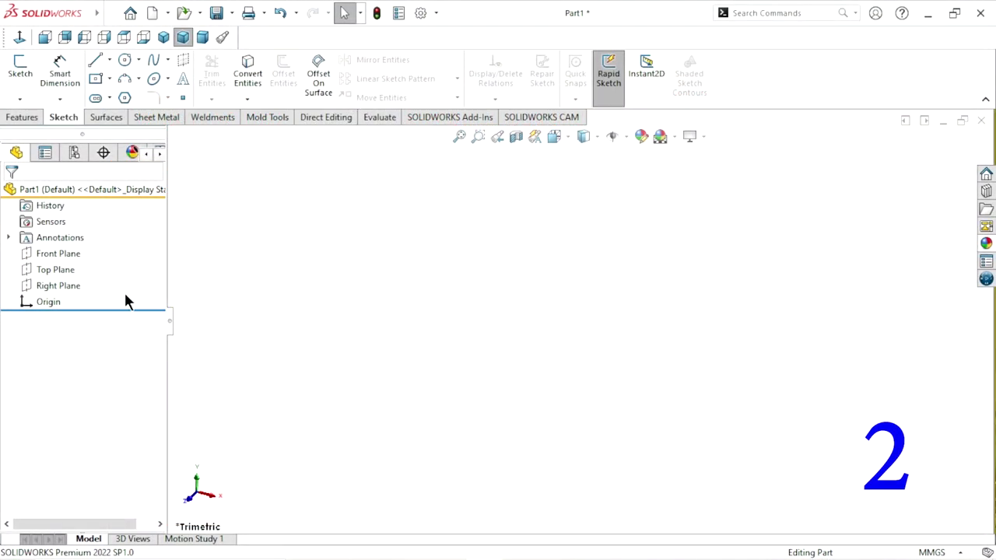
- Sketch on the Right Plane an outer and a smaller inner center rectangle, both from the origin
left_click(74, 287)
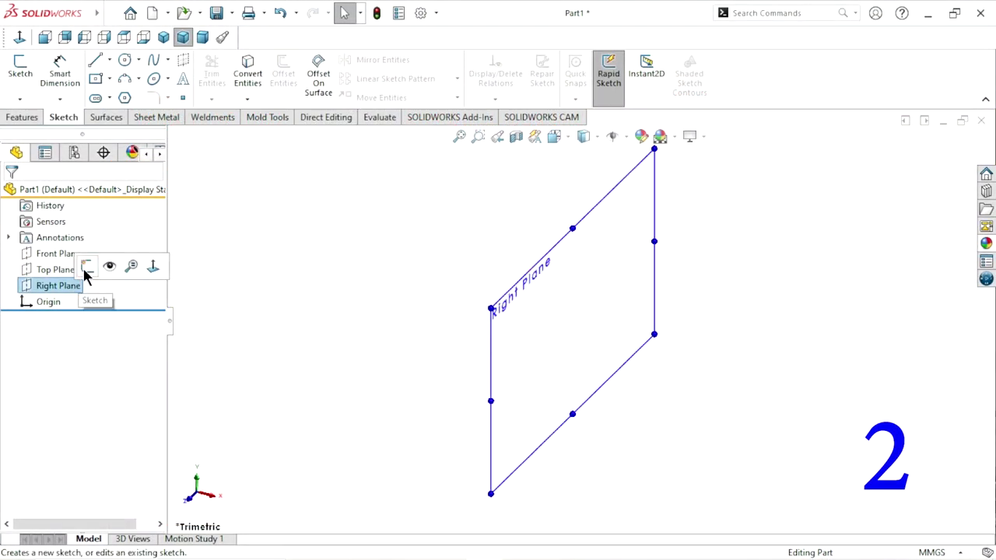
left_click(86, 268)
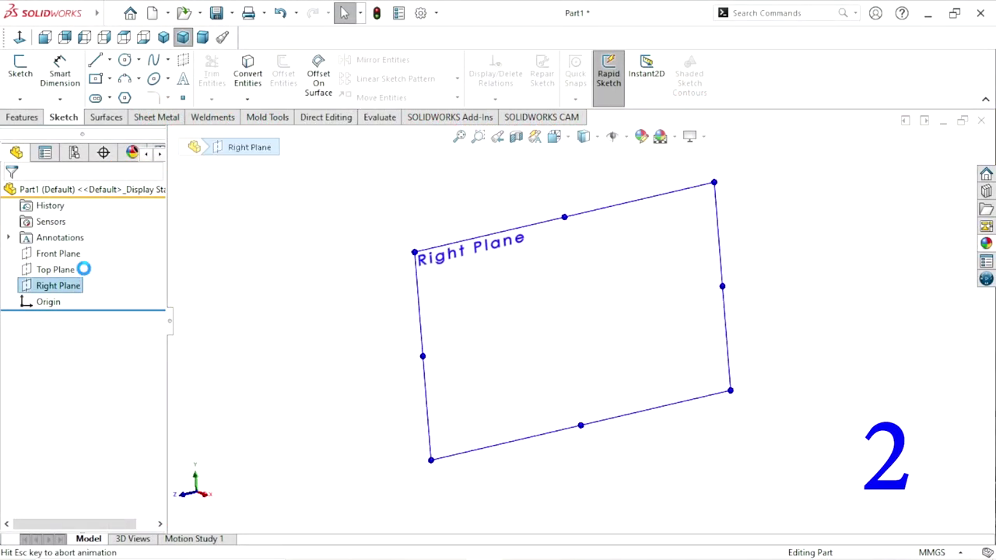
left_click(99, 80)
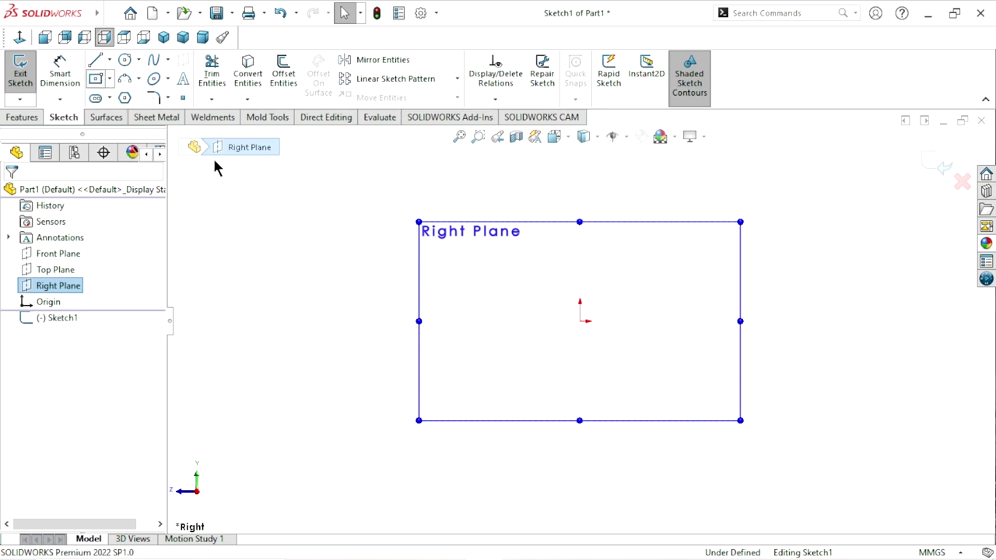
left_click(580, 320)
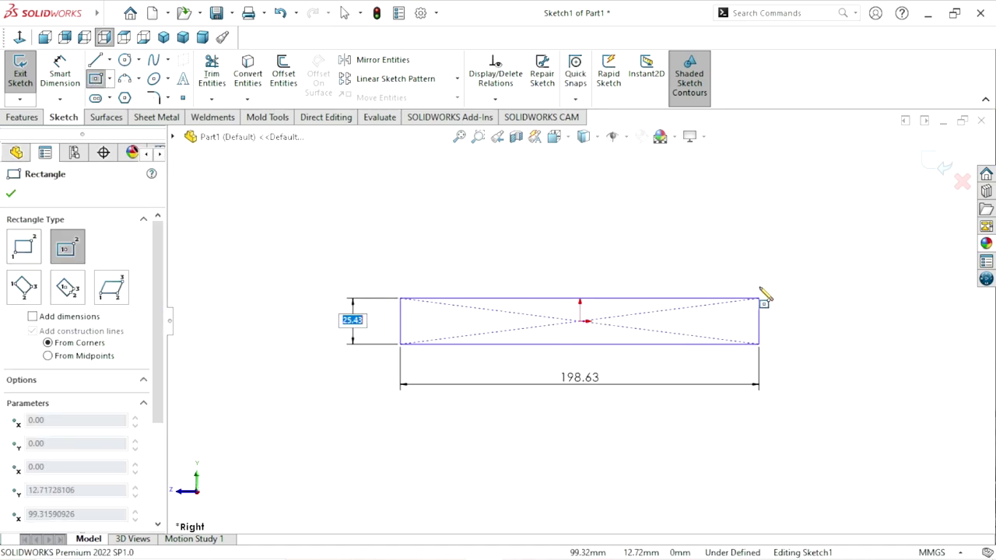
left_click(753, 221)
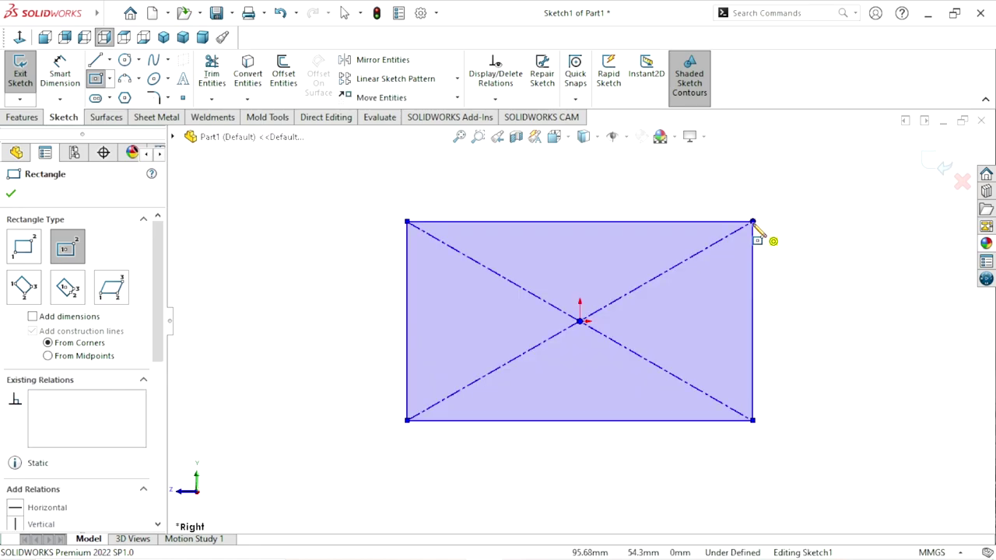
left_click(580, 321)
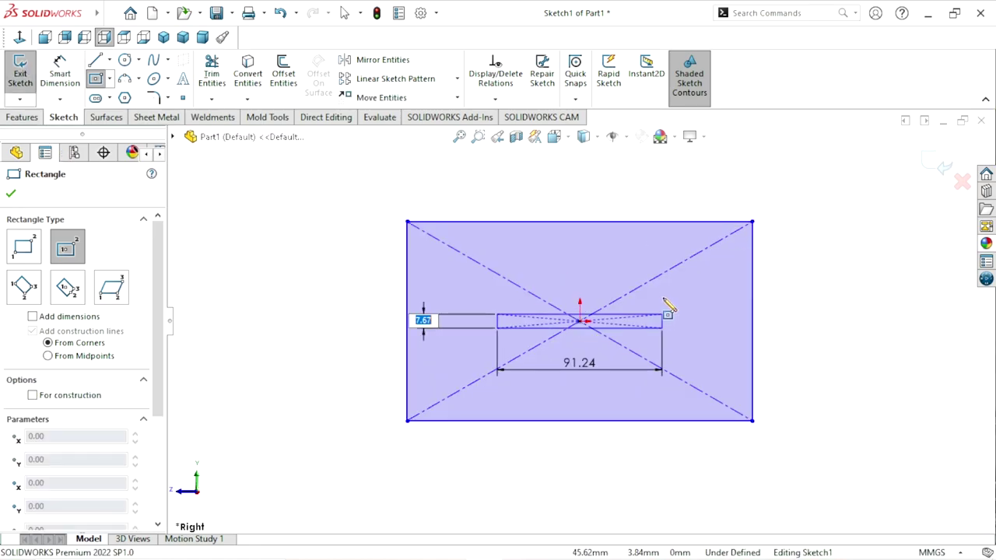
left_click(672, 247)
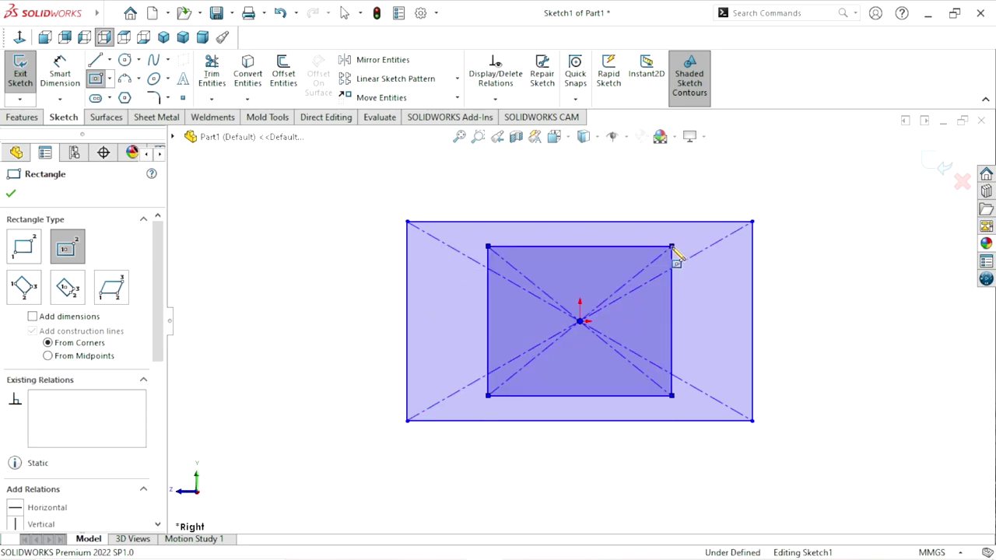
- Dimension the outer rectangle to 115 wide by 95 high
left_click(80, 87)
left_click(566, 221)
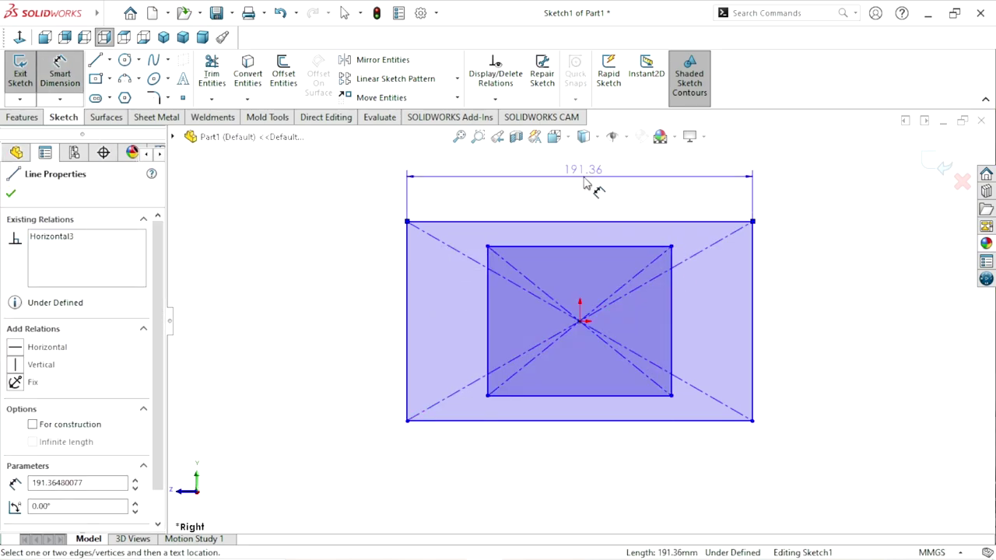
left_click(586, 185)
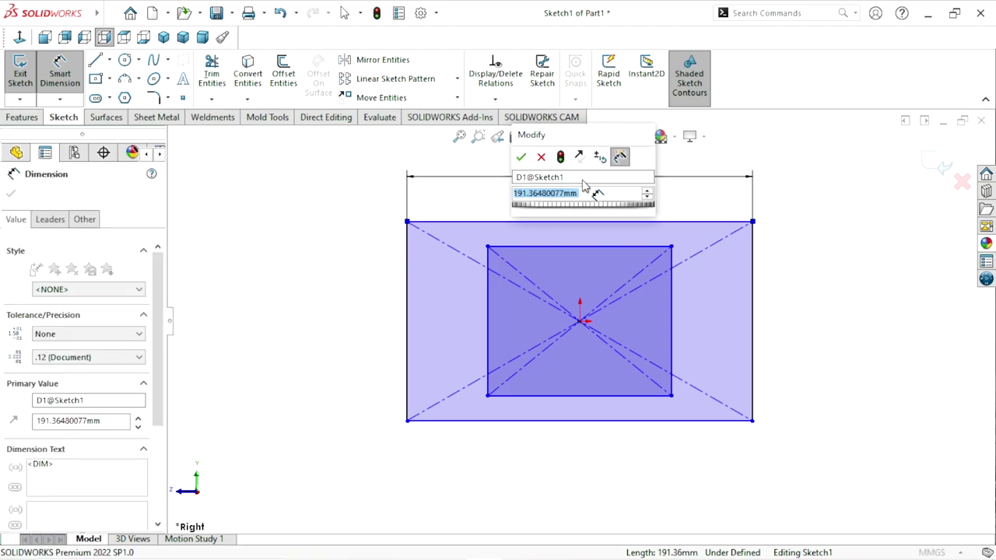
type("115")
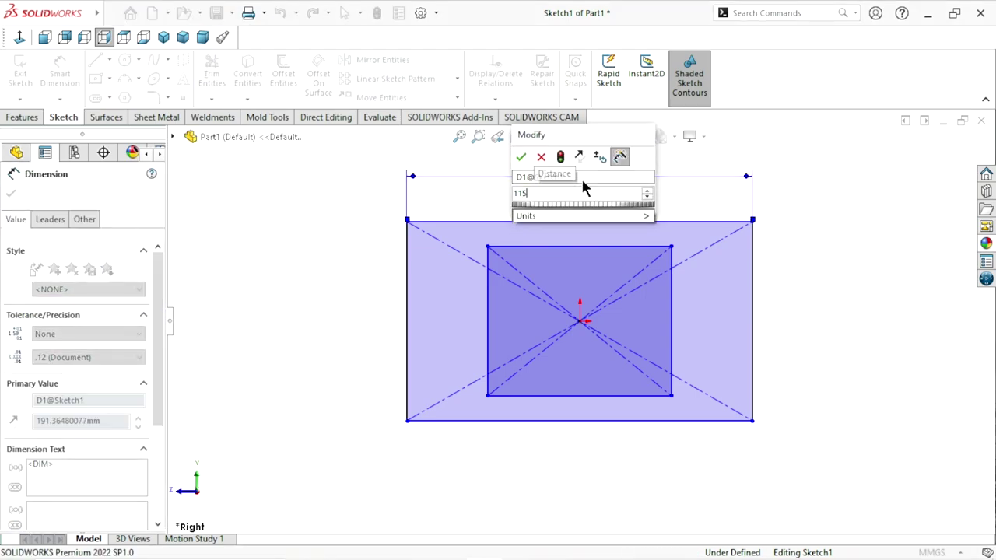
left_click(521, 158)
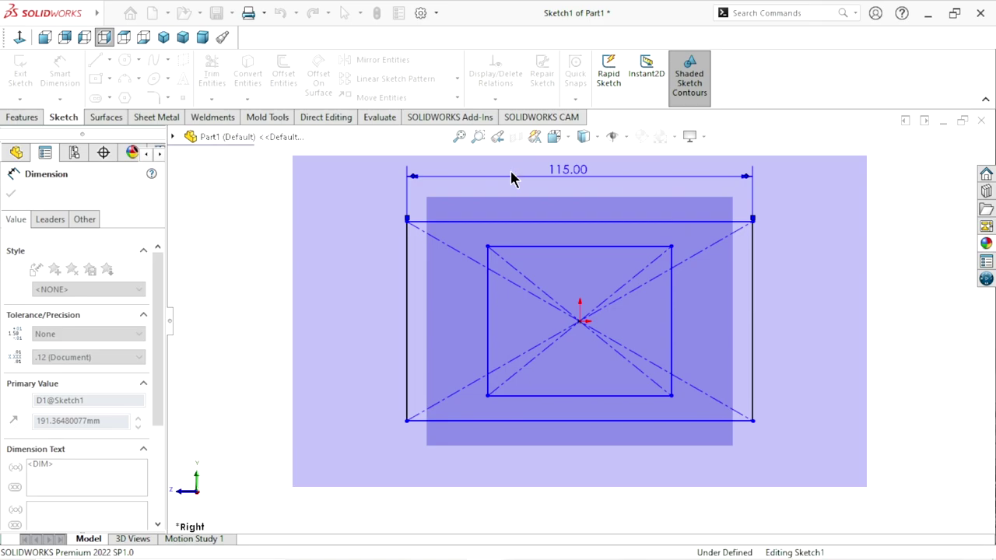
left_click(401, 332)
left_click(351, 331)
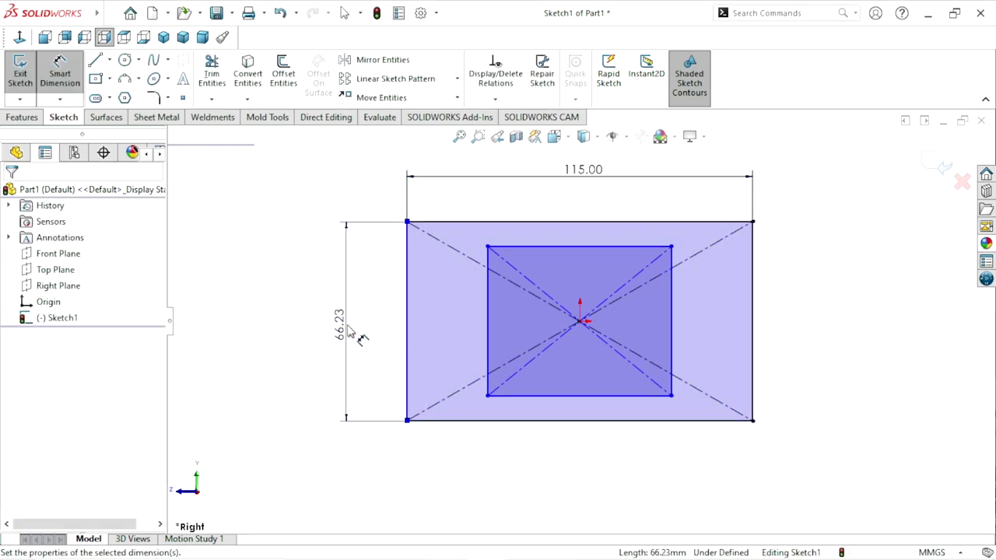
type("95")
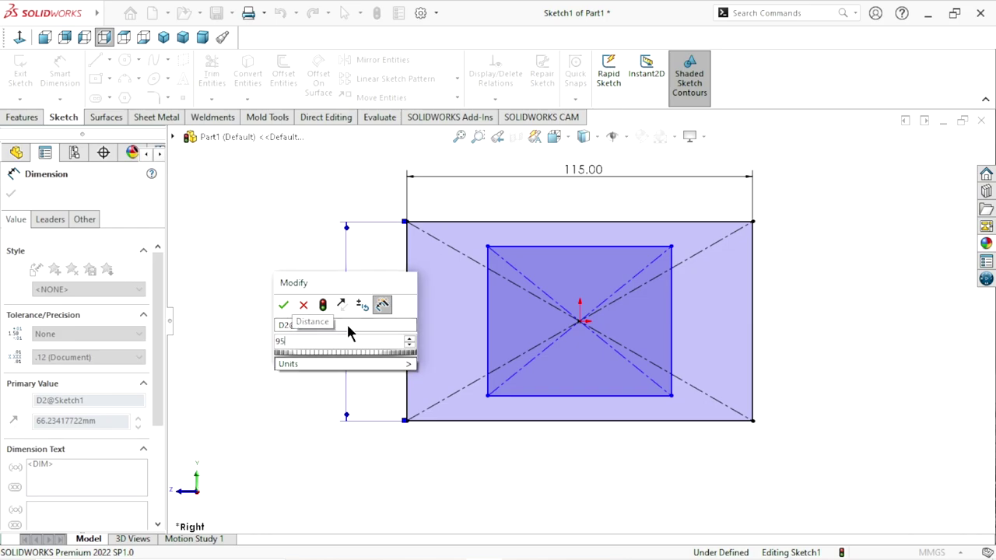
left_click(284, 306)
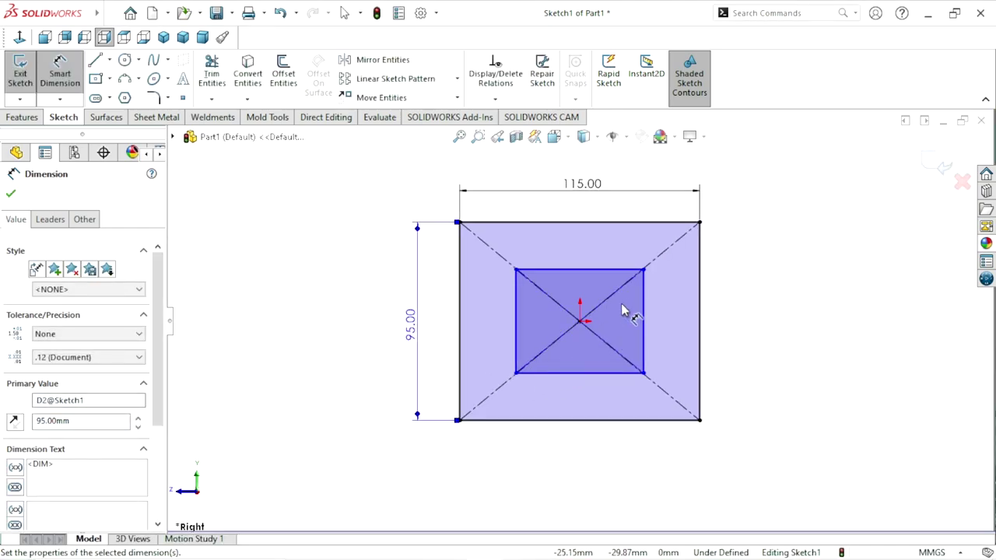
- Dimension the inner rectangle to 93 wide by 70 high, fully defining the sketch
scroll(622, 310, "down", 2)
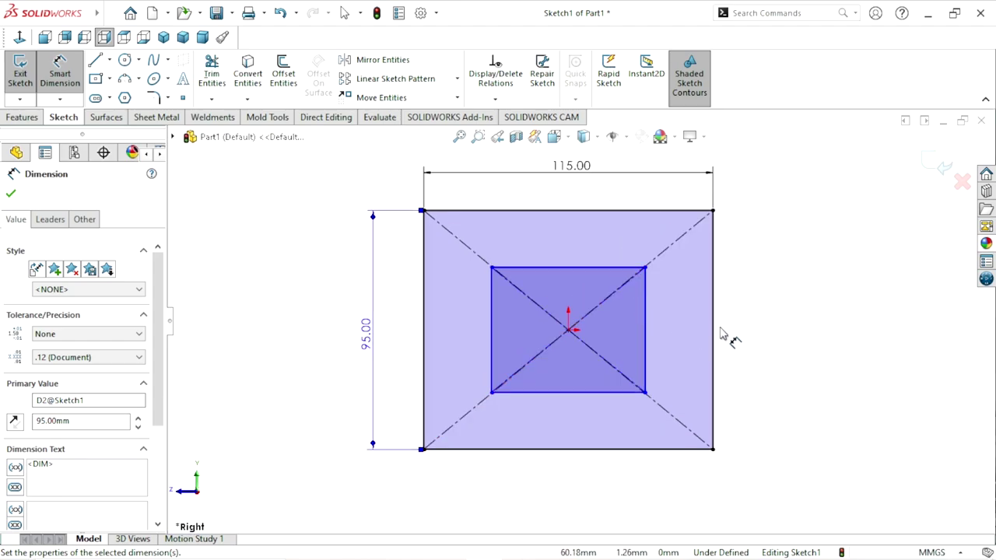
left_click(560, 268)
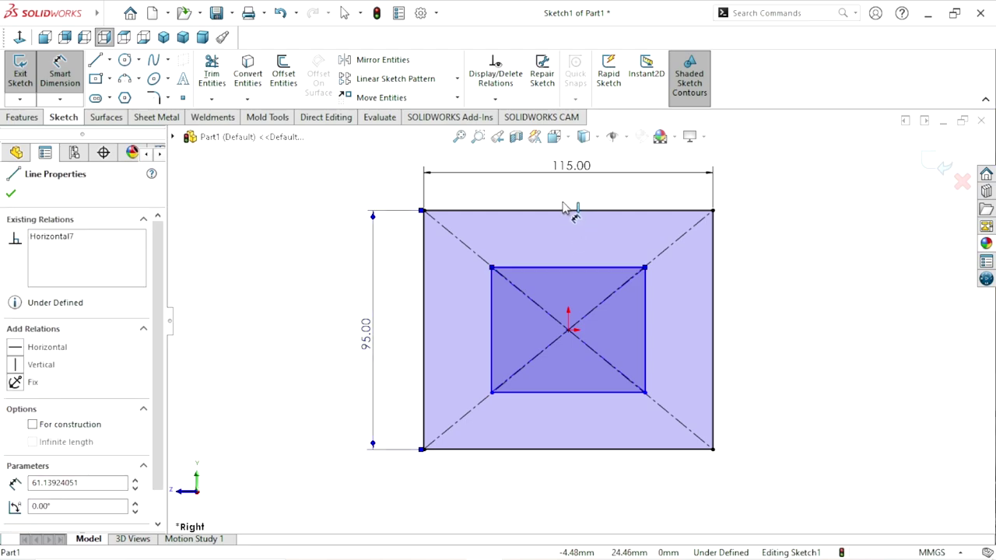
left_click(561, 199)
type("93")
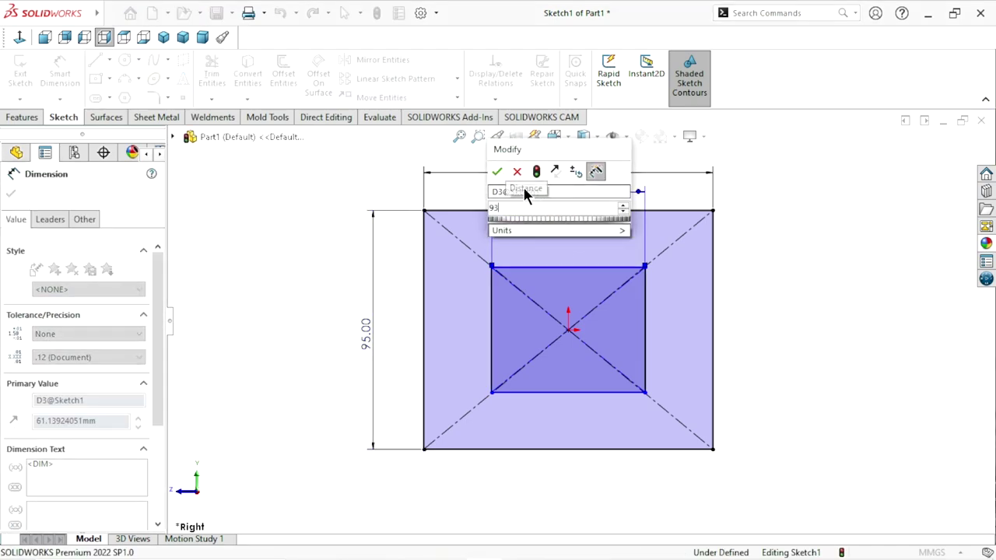
left_click(495, 170)
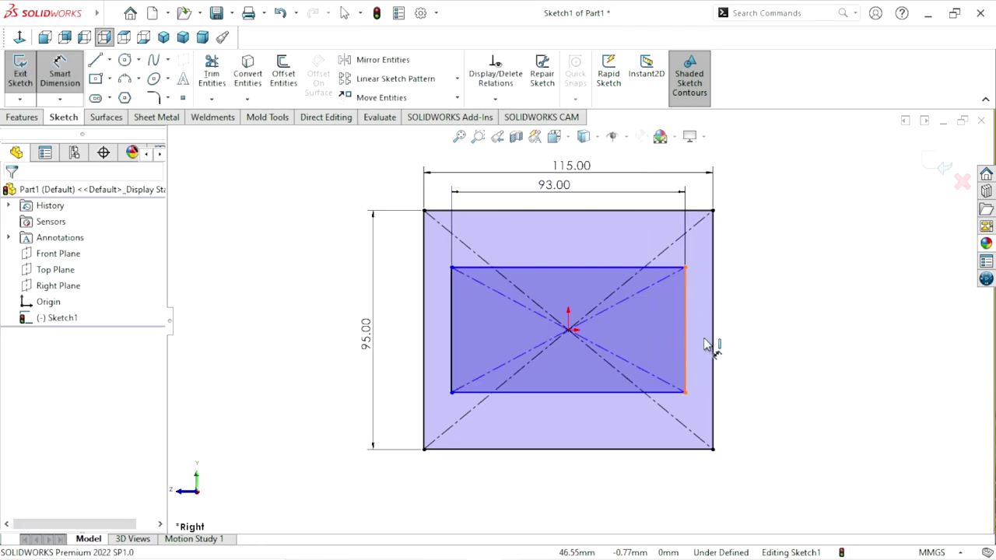
left_click(686, 343)
left_click(762, 333)
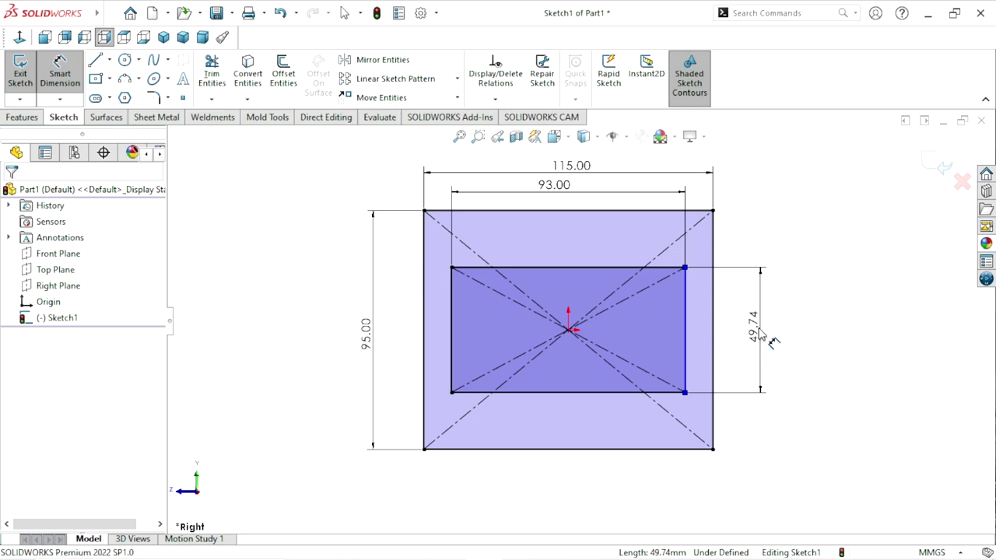
type("70")
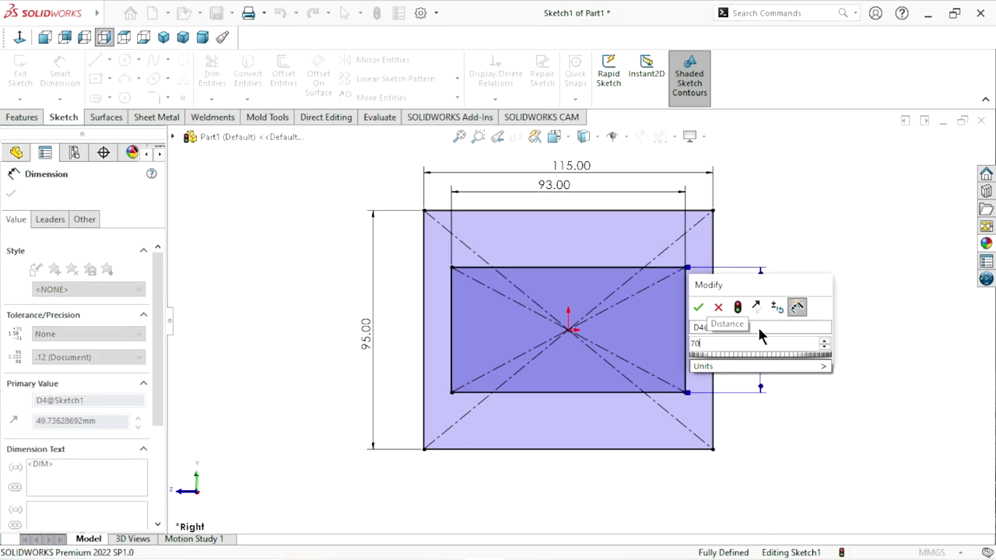
left_click(699, 309)
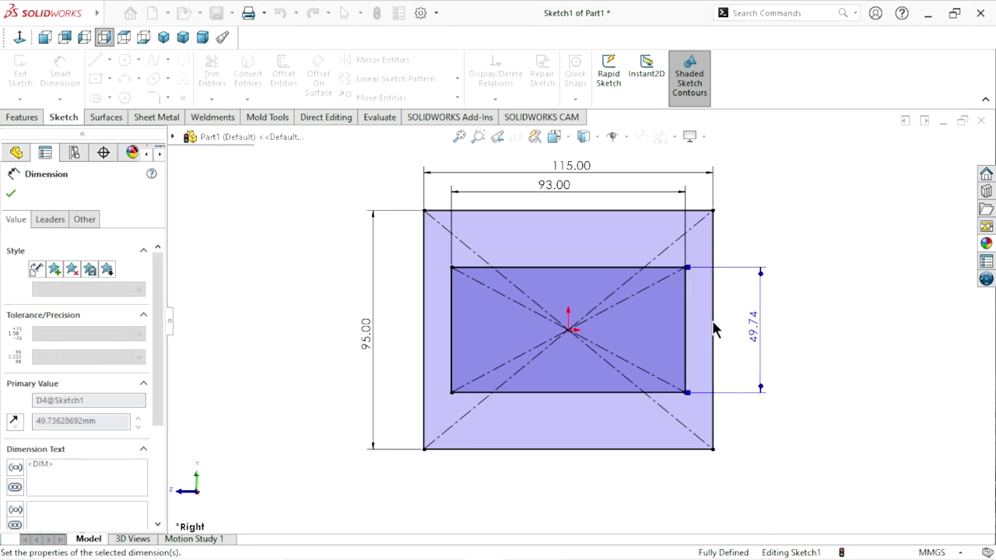
left_click(11, 194)
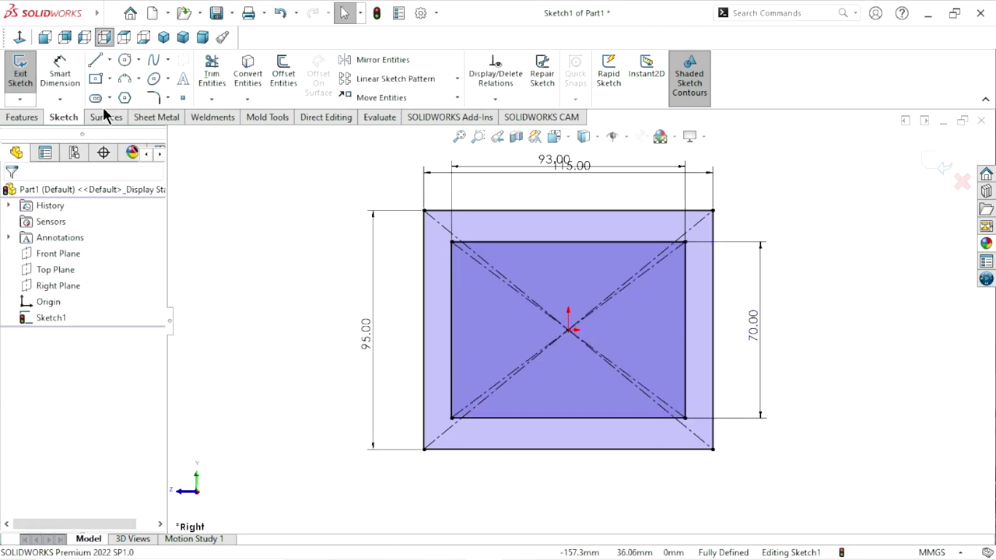
- Round all four outer rectangle corners with a 10 mm sketch fillet
left_click(154, 100)
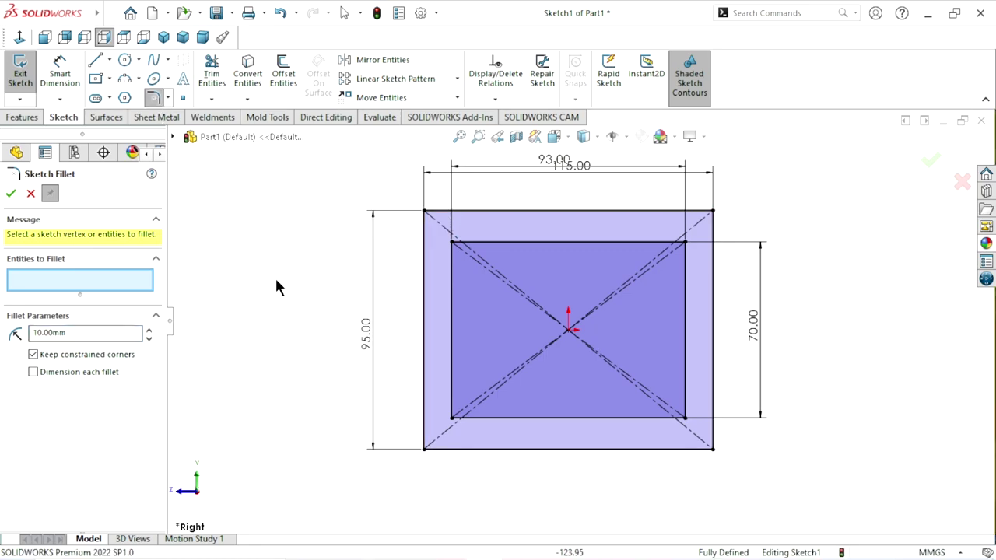
left_click(426, 216)
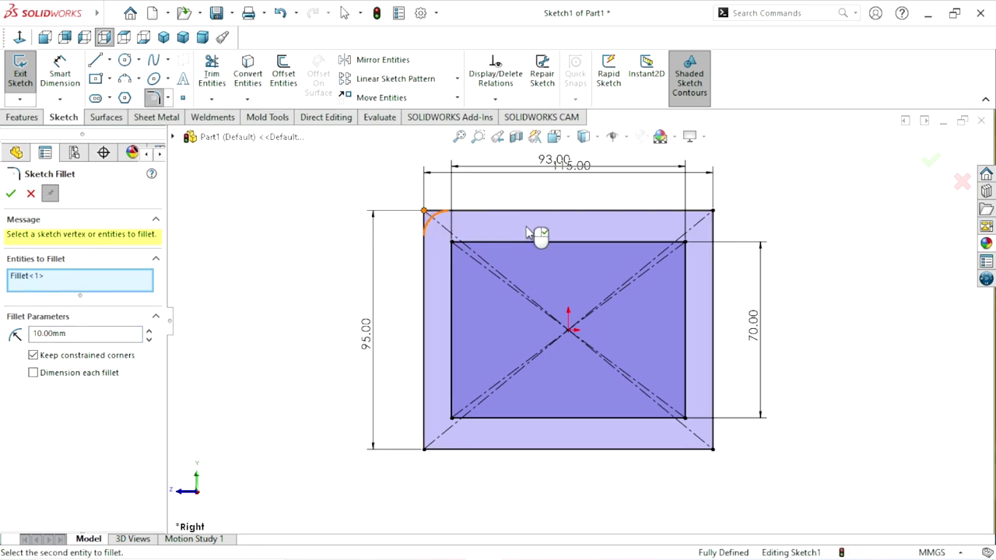
left_click(712, 212)
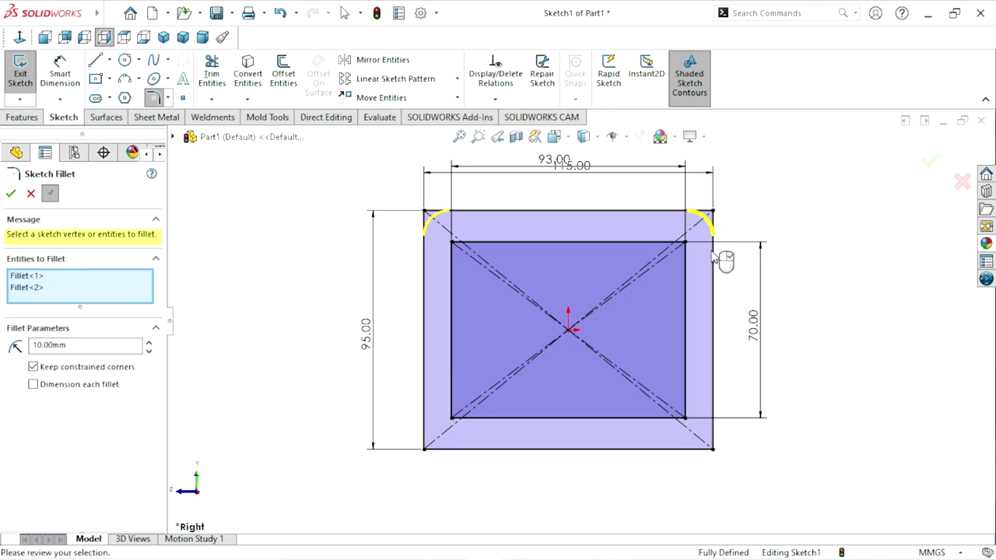
left_click(712, 448)
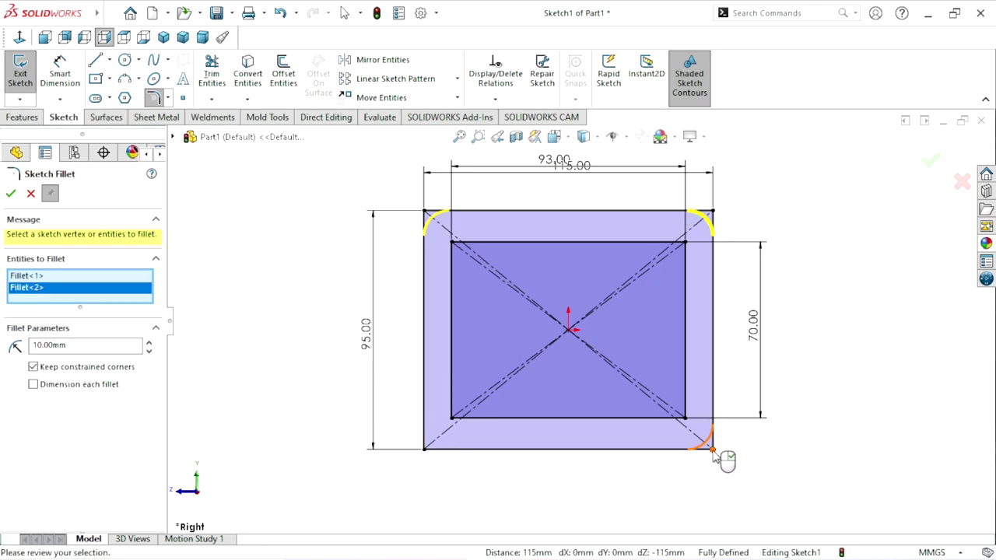
left_click(424, 450)
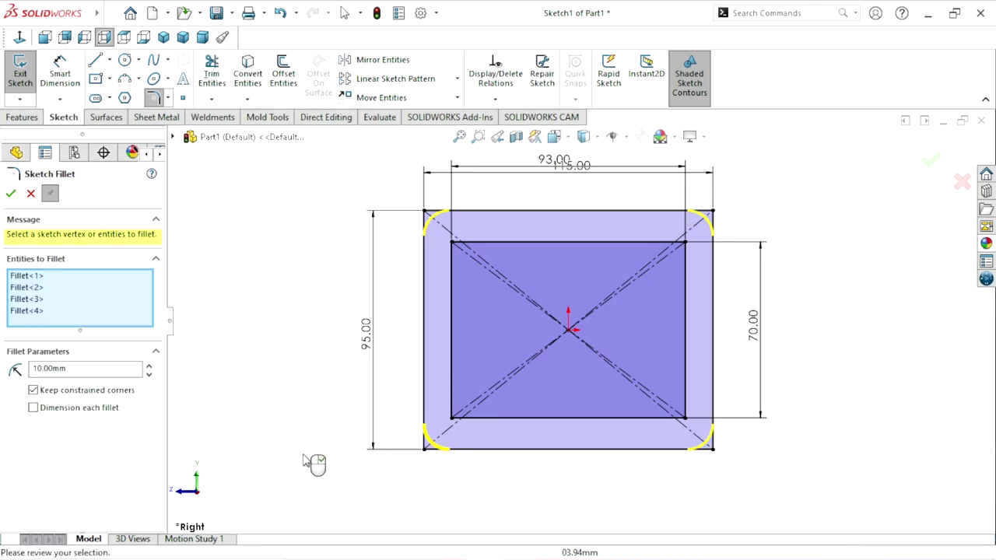
left_click(11, 193)
left_click(30, 194)
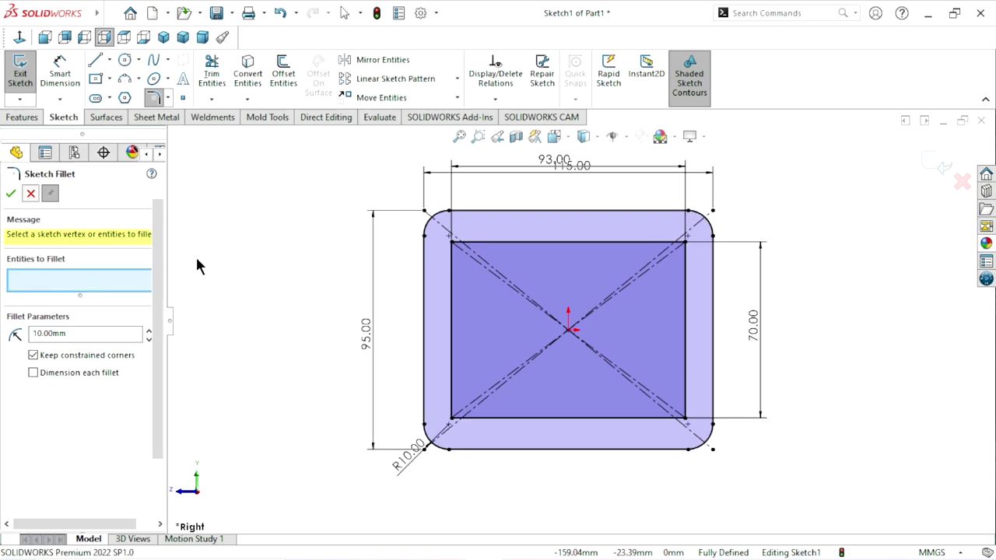
- Reposition the 93, 70 and 95 dimension labels so they sit clear of each other
scroll(565, 373, "up", 1)
scroll(641, 262, "down", 1)
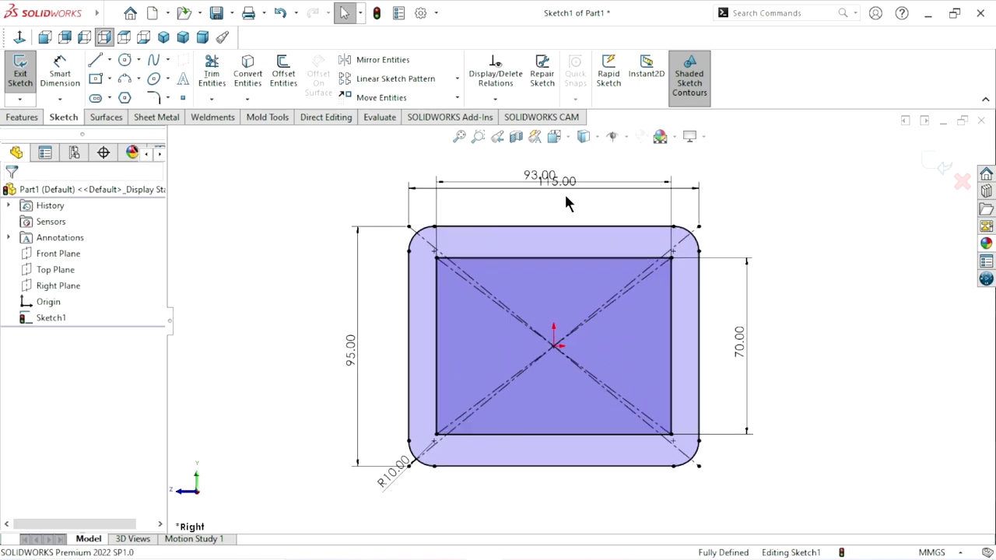
mouse_move(545, 186)
left_mouse_down()
mouse_move(570, 225)
mouse_move(576, 218)
left_mouse_up()
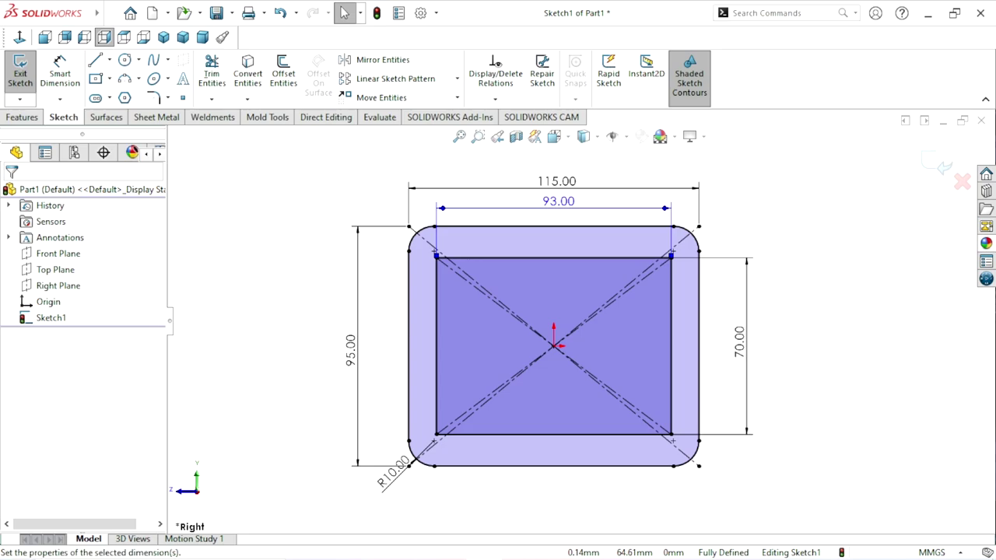
left_click_drag(742, 347, 737, 350)
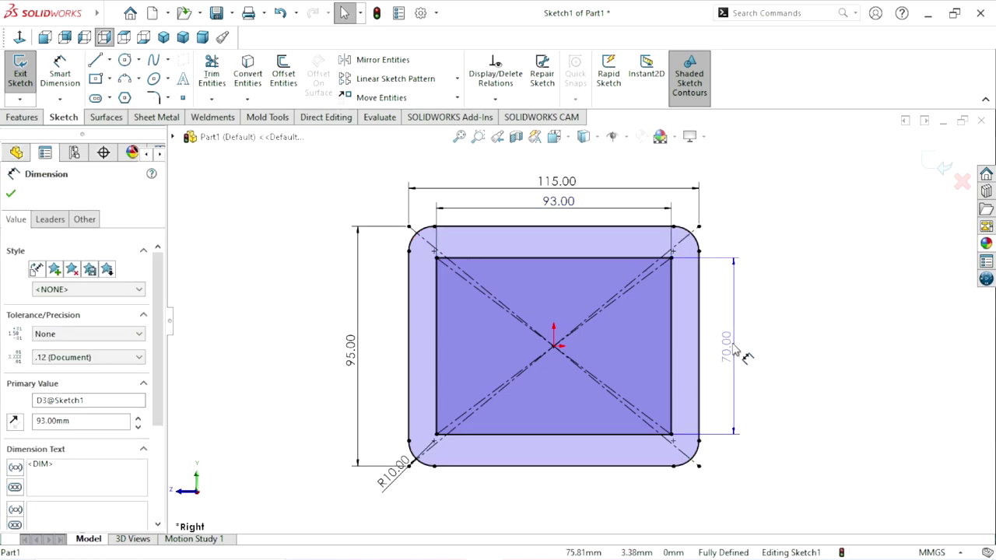
left_click_drag(358, 358, 379, 349)
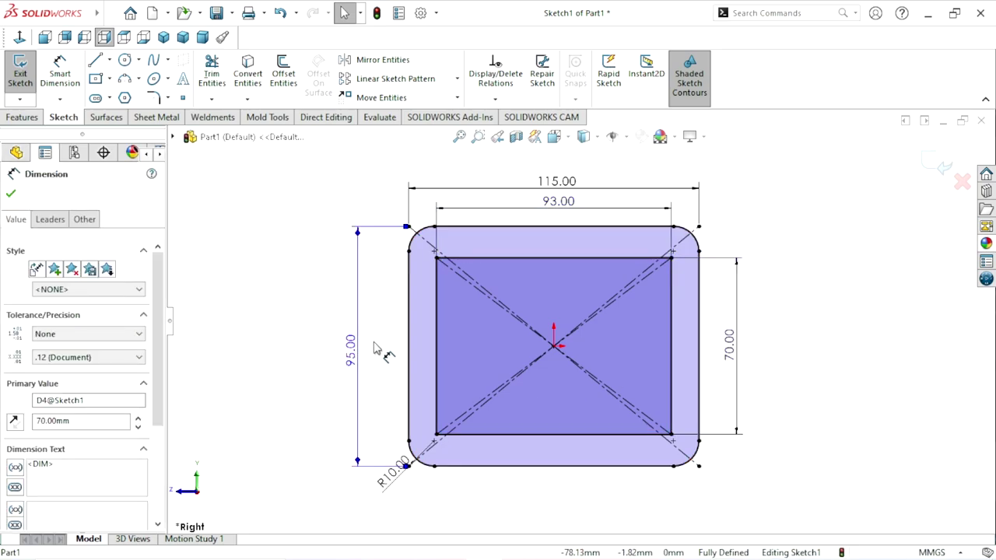
left_click(785, 347)
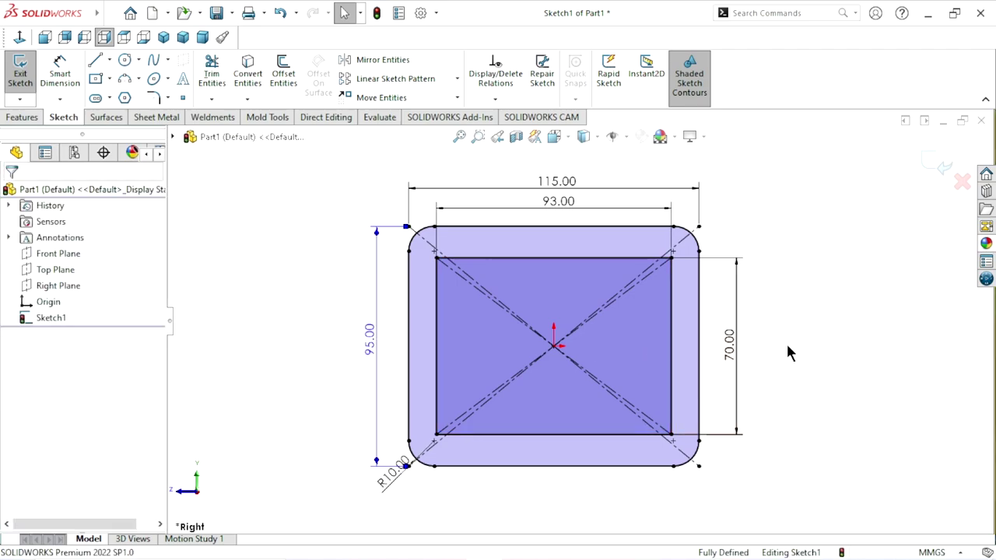
key("f")
scroll(652, 346, "down", 1)
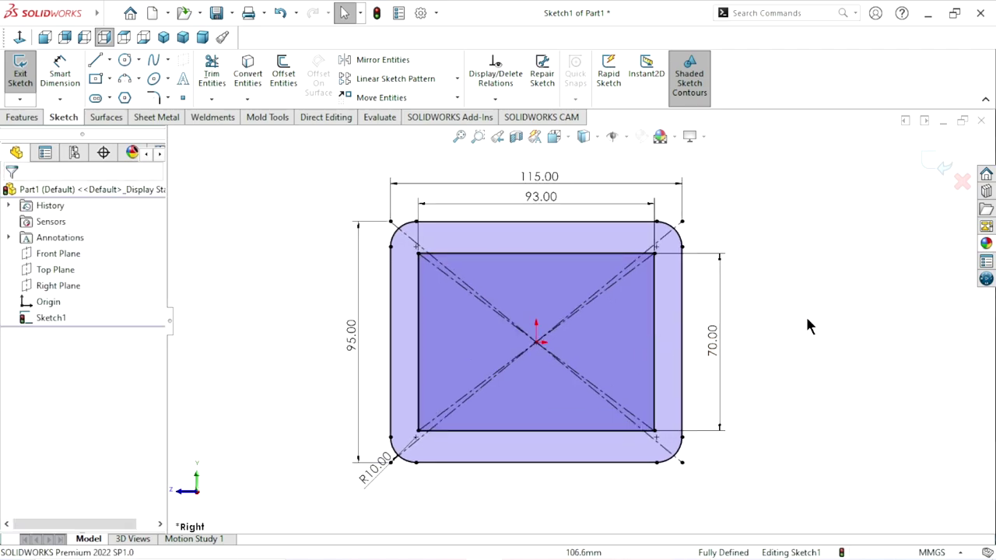
left_click(18, 118)
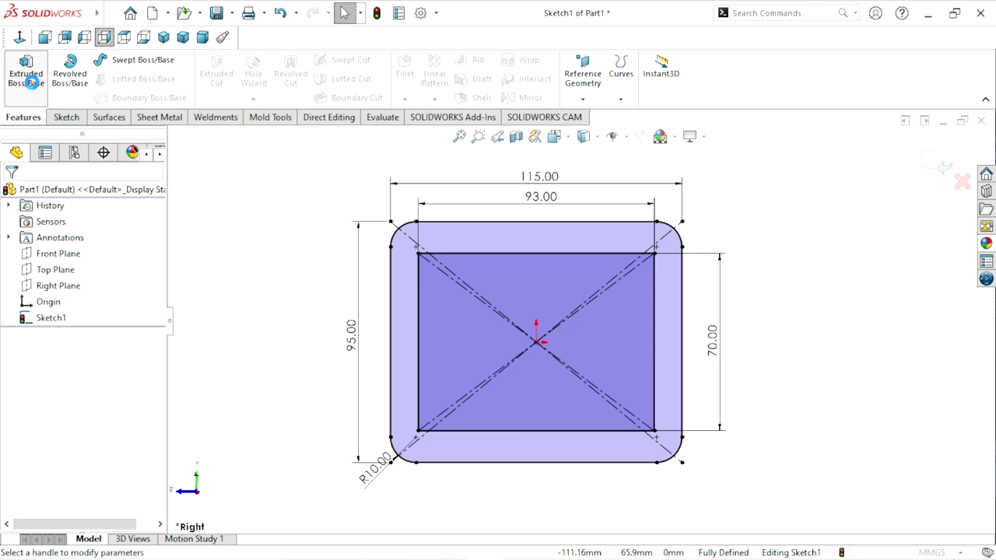
- Extrude the rounded frame sketch 20 mm in the reversed direction into a solid
left_click(31, 80)
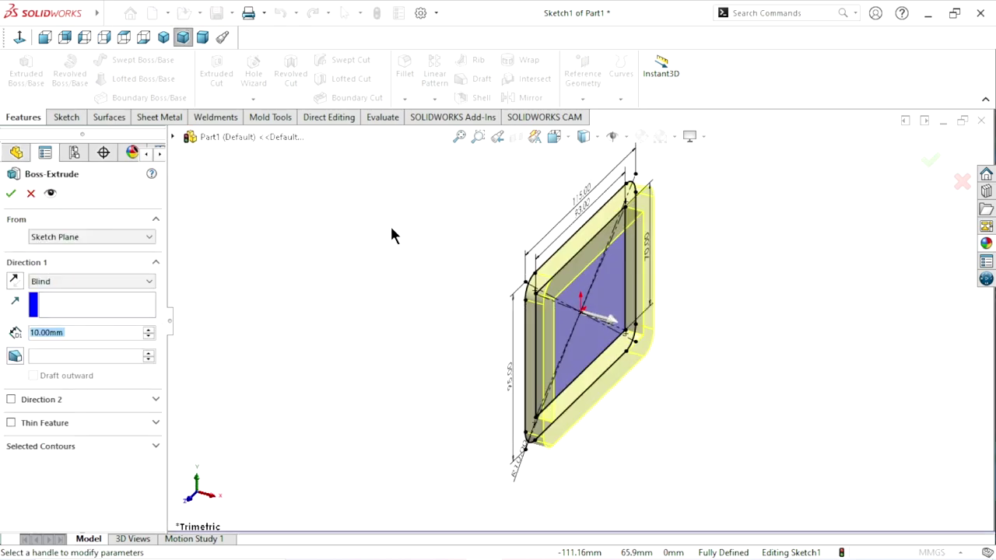
scroll(629, 305, "down", 2)
scroll(627, 304, "down", 2)
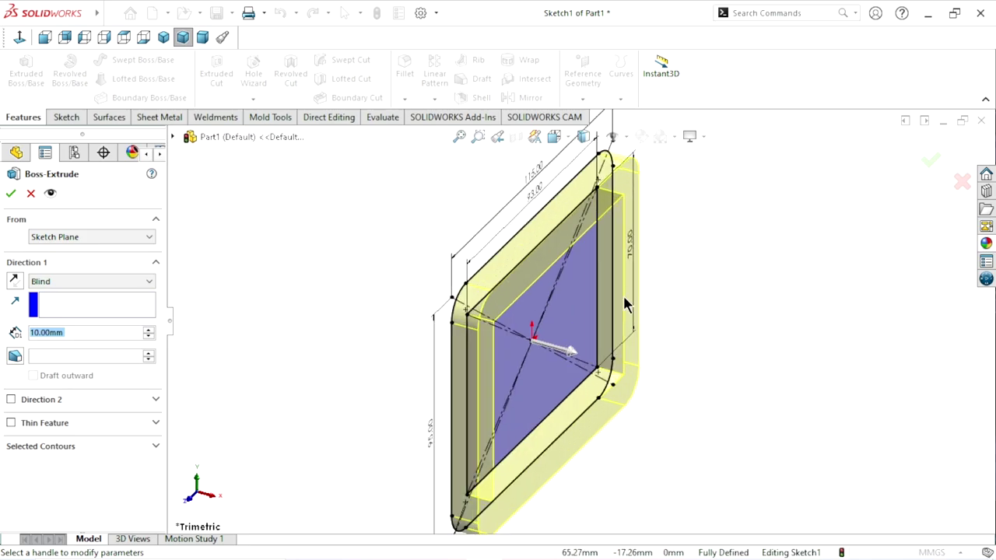
scroll(625, 304, "up", 1)
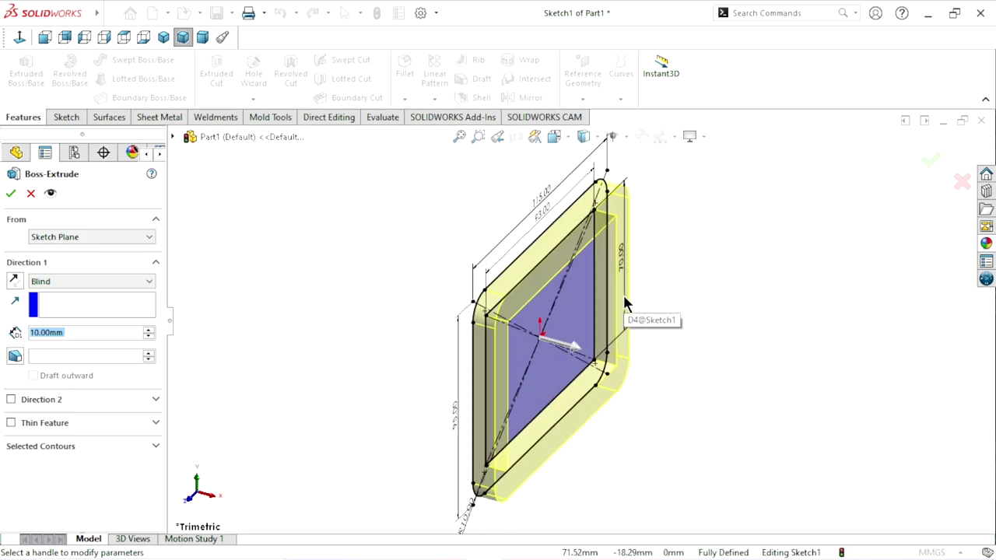
scroll(642, 323, "up", 1)
scroll(623, 326, "up", 1)
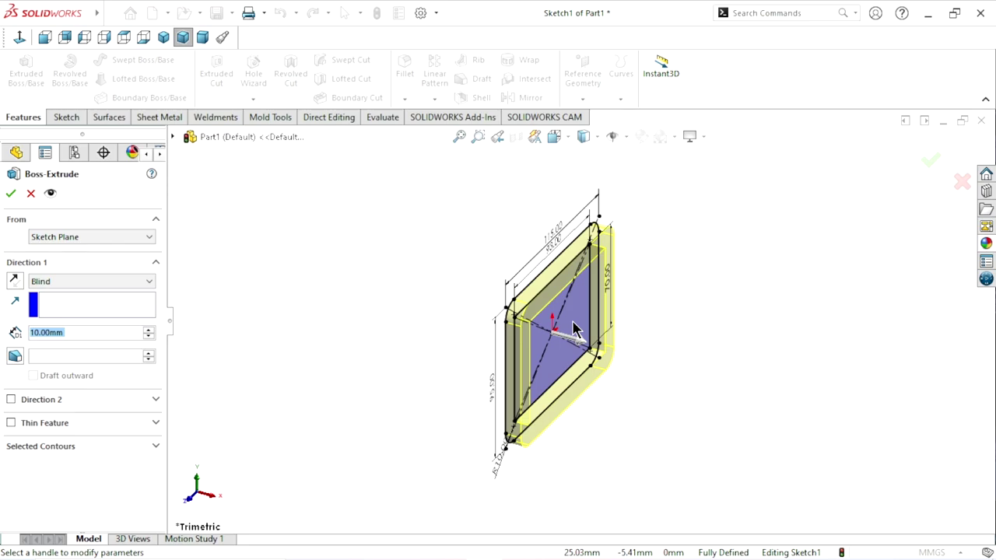
scroll(573, 330, "down", 1)
scroll(574, 329, "down", 1)
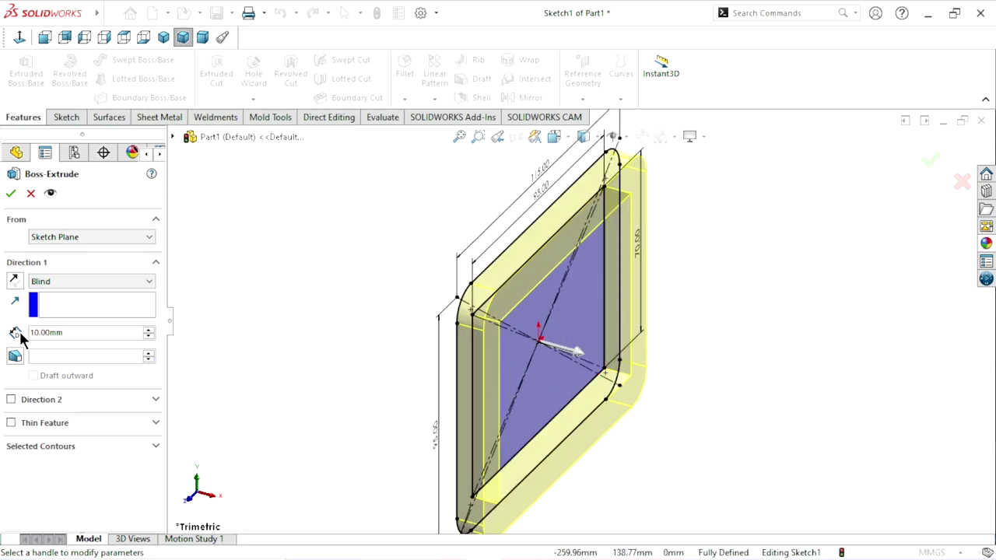
left_click(14, 282)
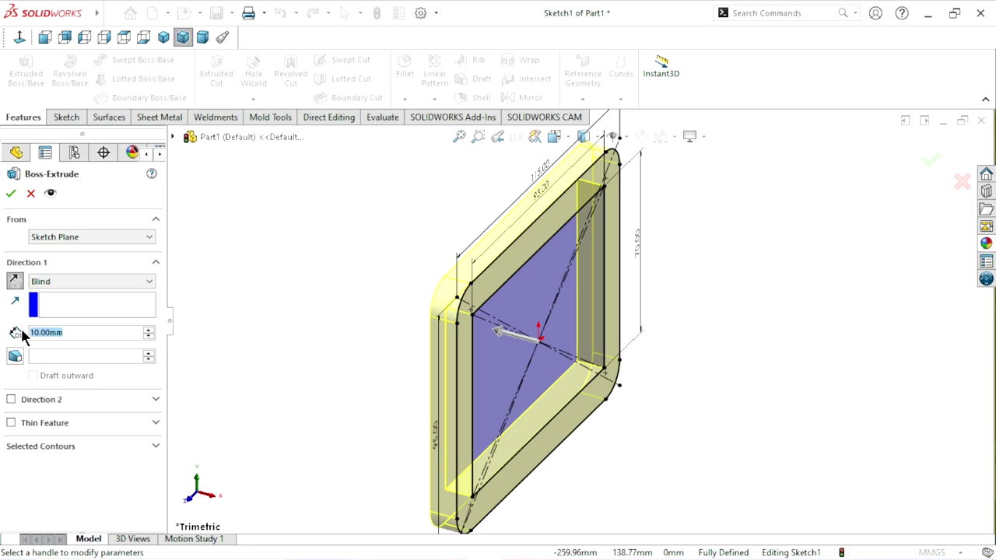
type("20")
key("Return")
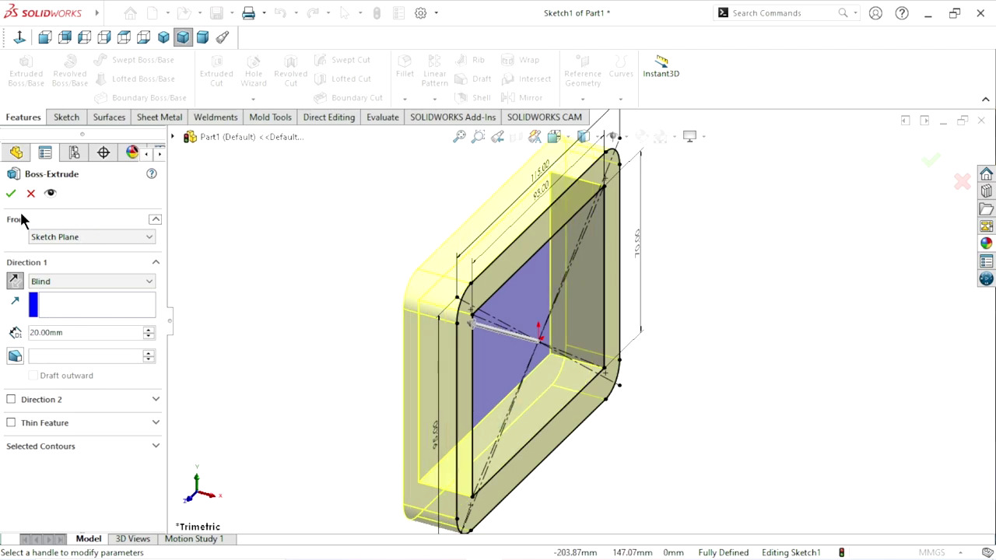
left_click(10, 195)
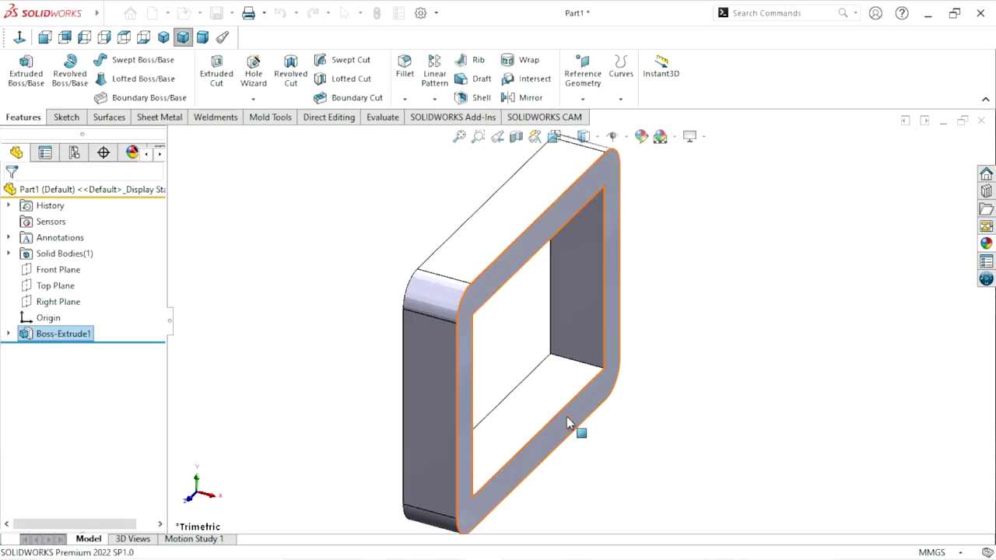
scroll(566, 417, "up", 1)
scroll(569, 429, "up", 2)
scroll(467, 343, "down", 3)
scroll(594, 383, "down", 1)
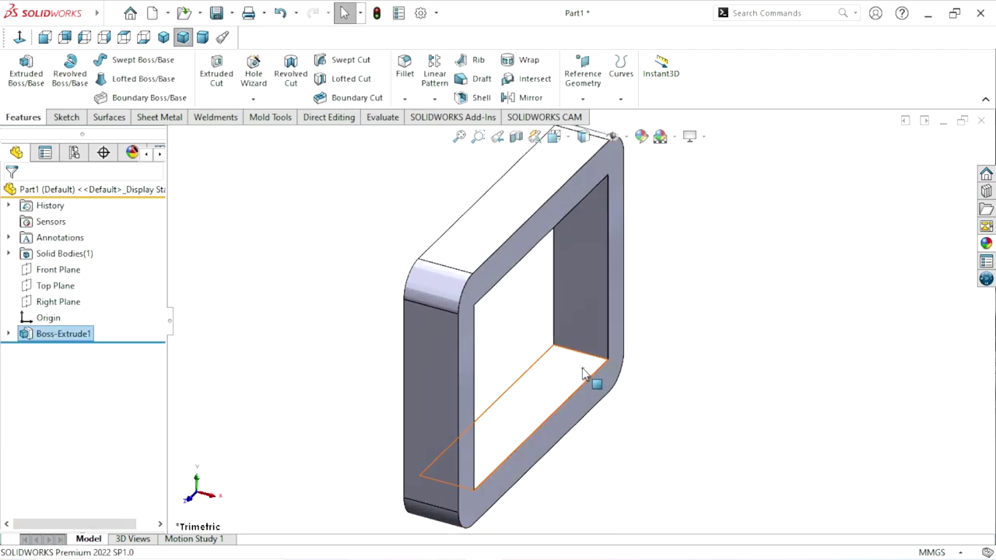
scroll(551, 363, "up", 2)
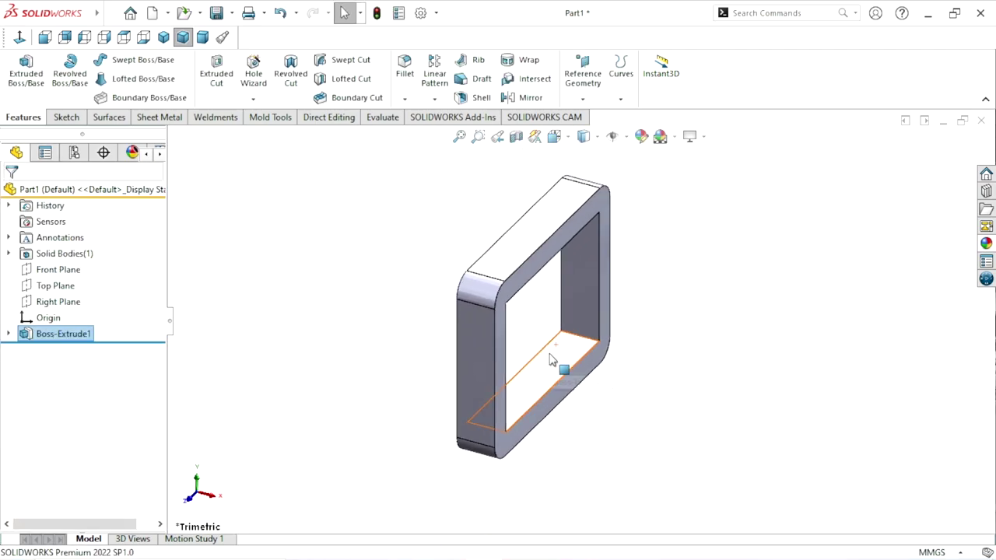
scroll(551, 361, "down", 1)
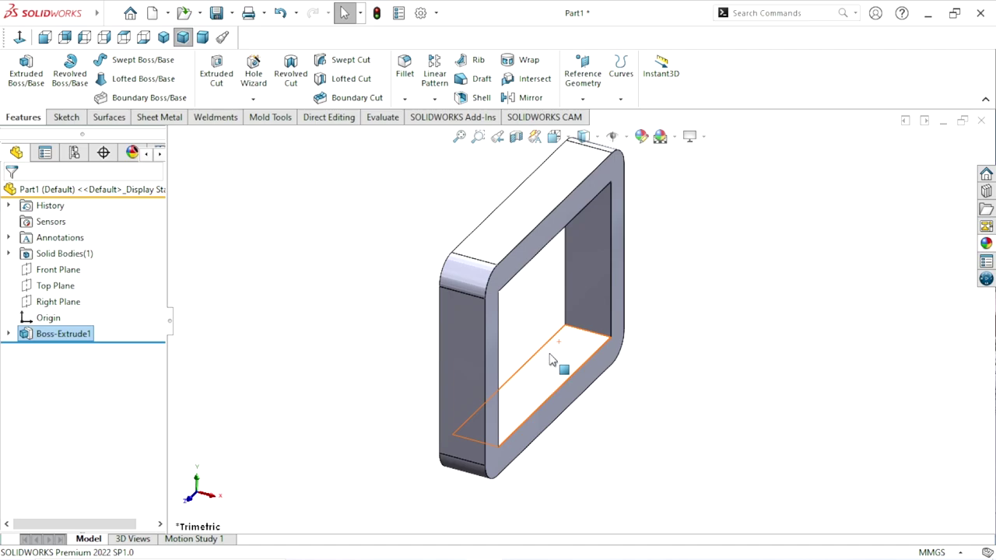
- Start a new sketch on the frame's front face, viewed normal to it
middle_click_drag(551, 360, 533, 306)
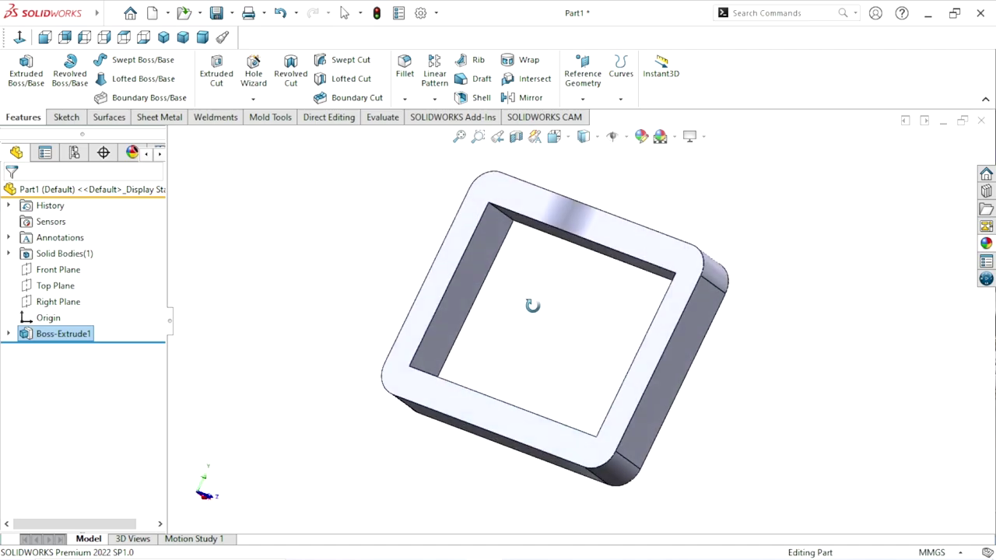
left_click(639, 238)
left_click(696, 201)
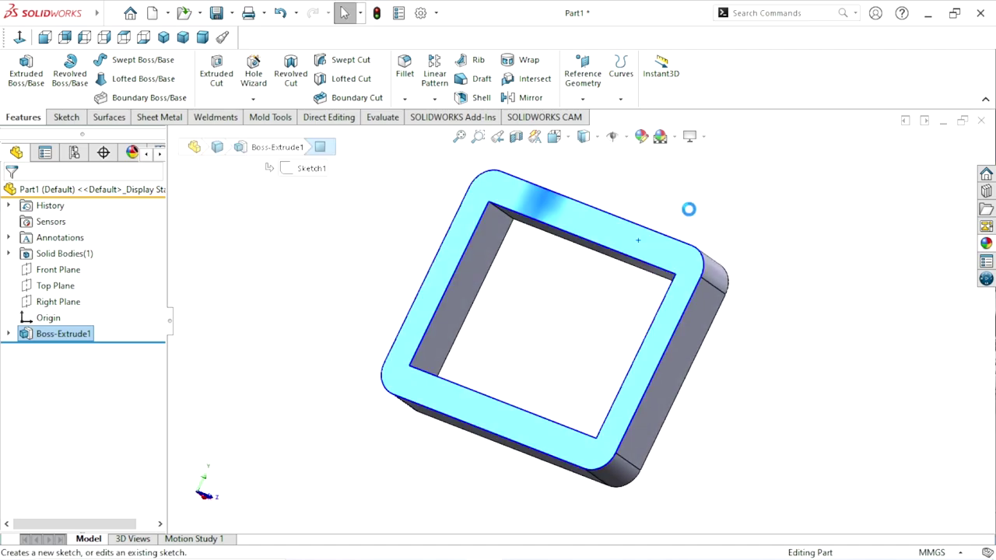
left_click(18, 38)
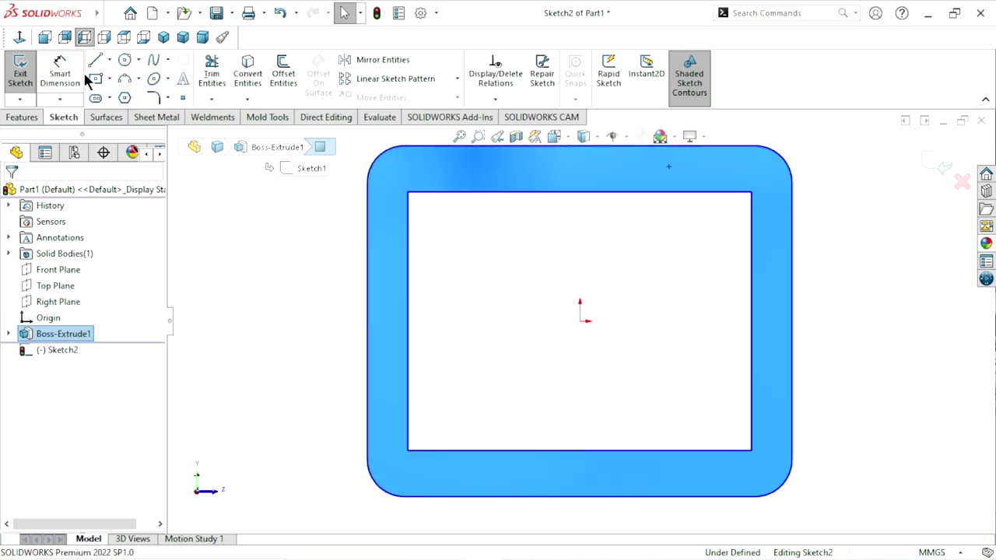
- Offset the face's outer edges 3 mm inward with Reverse checked
left_click(530, 367)
scroll(531, 367, "up", 1)
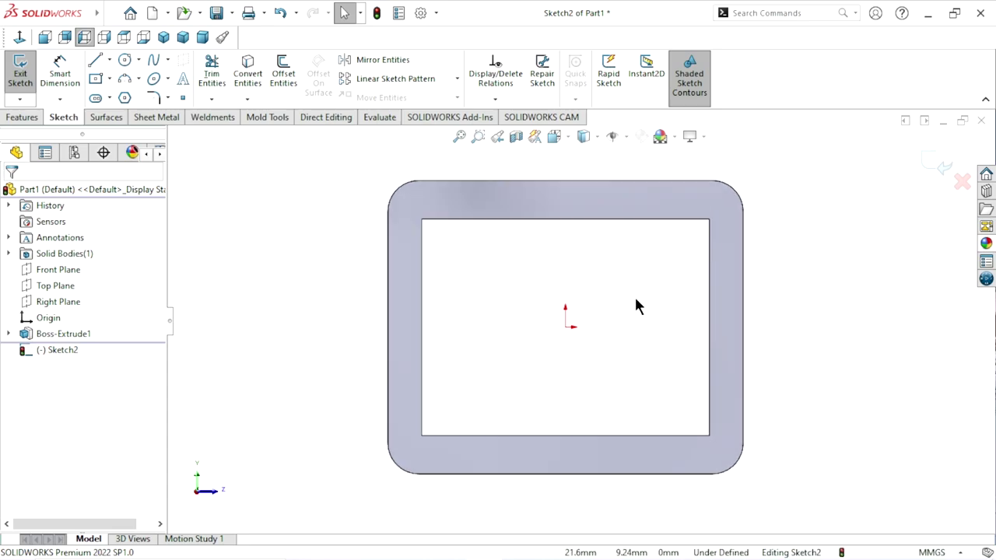
left_click(468, 200)
left_click(288, 98)
type("3")
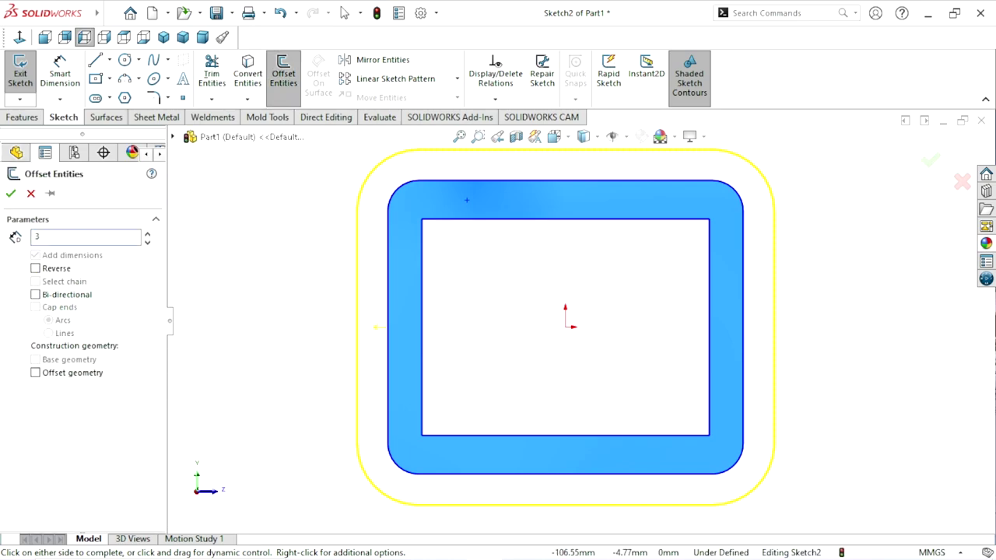
key("Return")
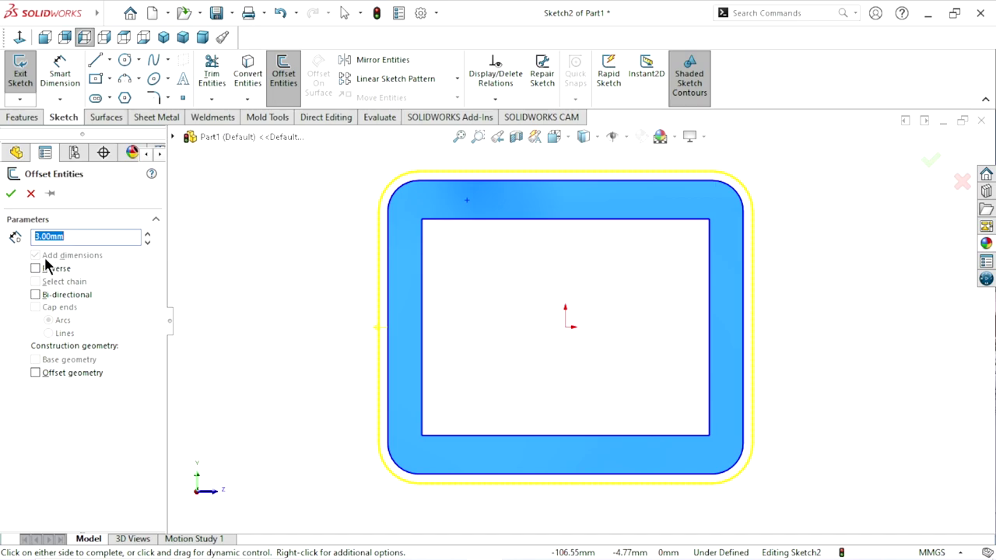
left_click(35, 268)
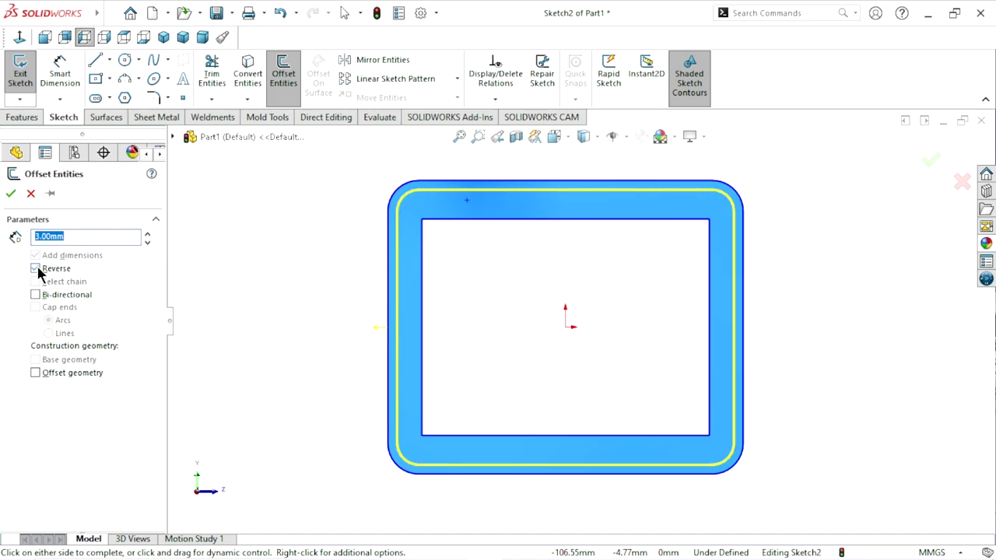
left_click(12, 194)
left_click(22, 117)
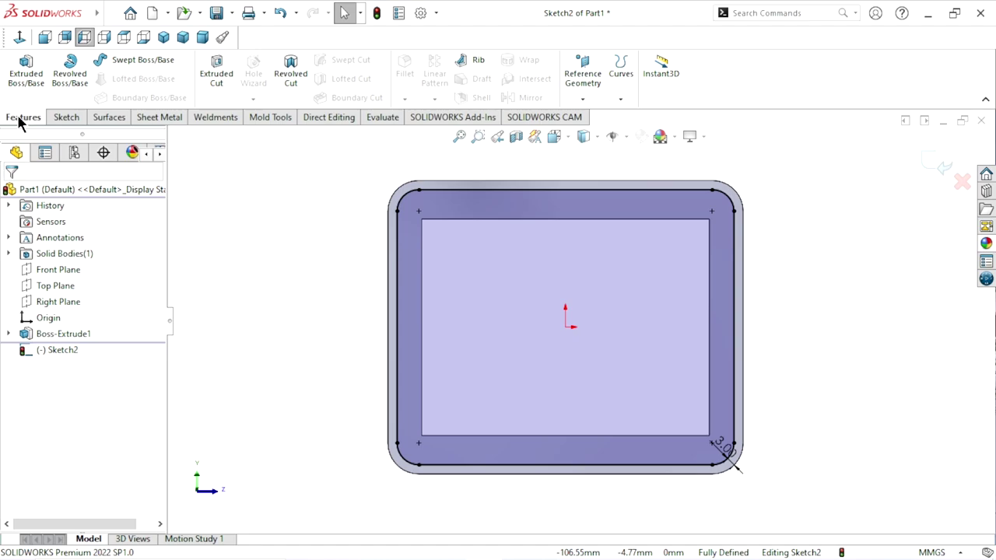
- Extruded-cut 17 mm deep inside the offset outline, leaving 3 mm walls
left_click(213, 78)
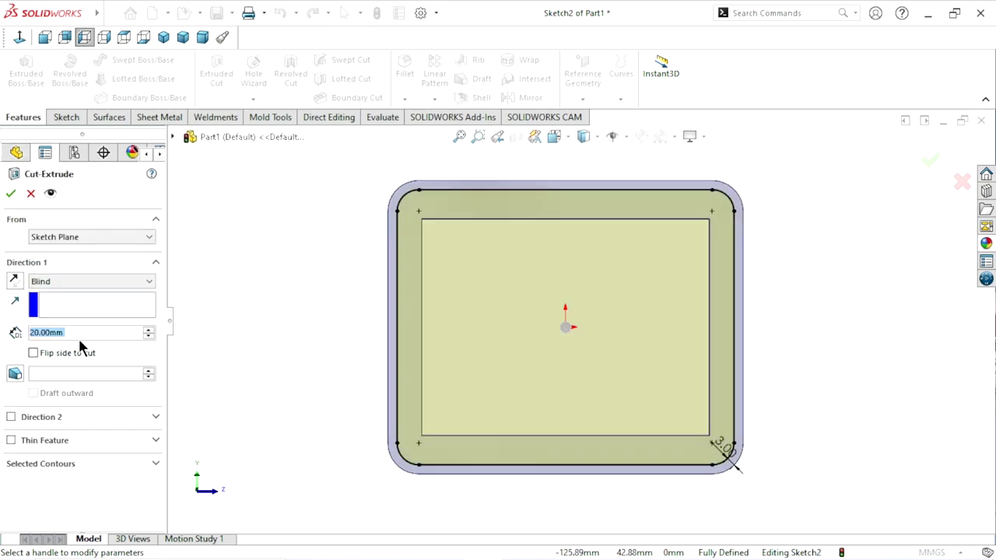
left_click(82, 333)
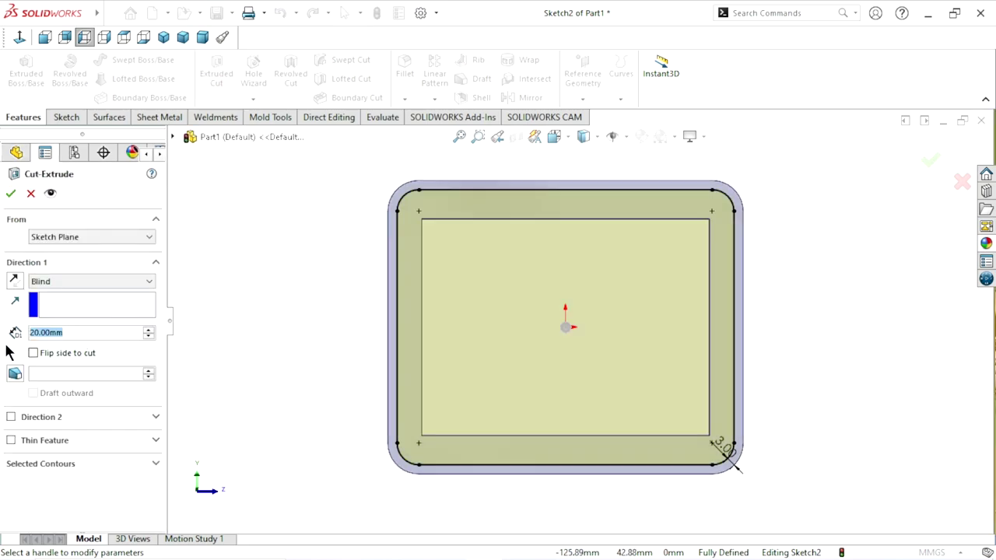
type("17")
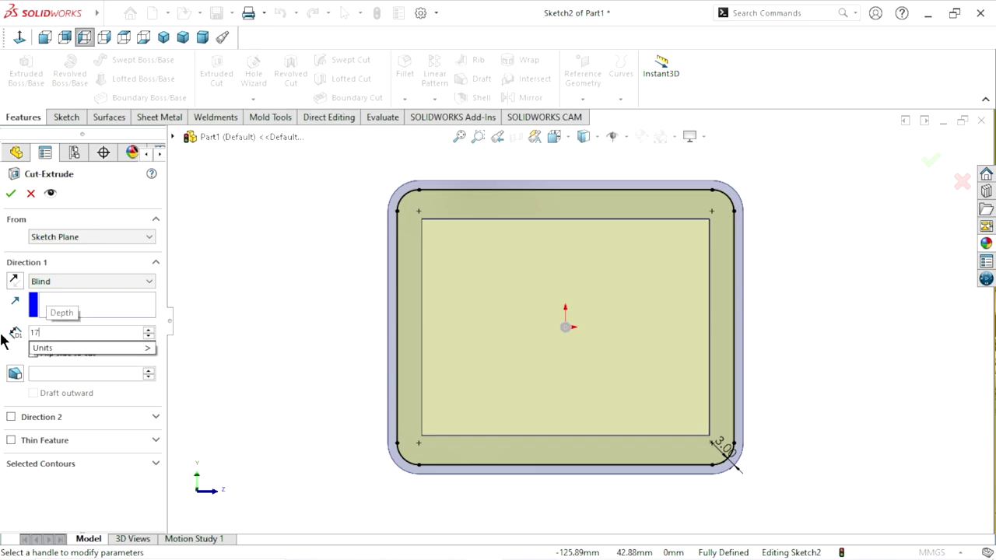
key("Return")
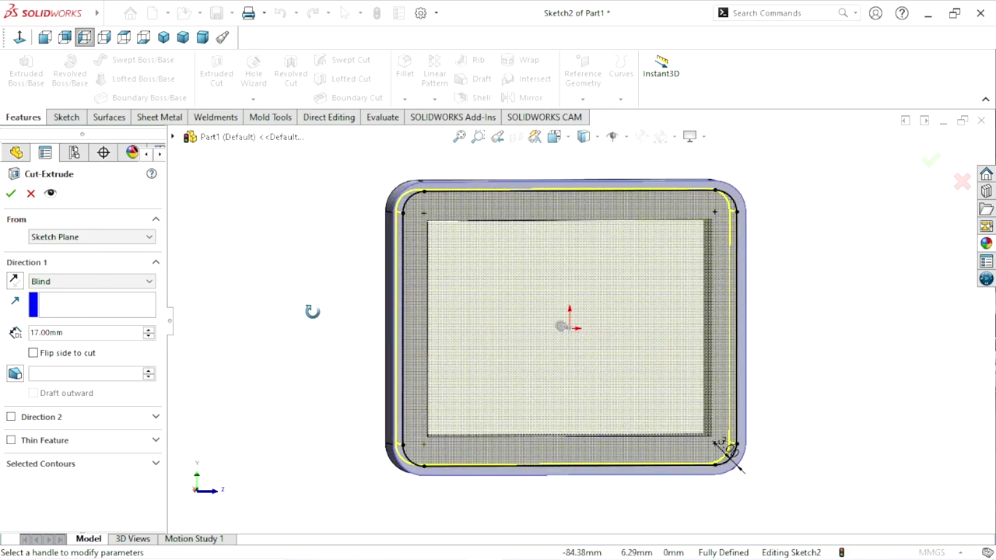
middle_click_drag(313, 311, 335, 348)
left_click(10, 194)
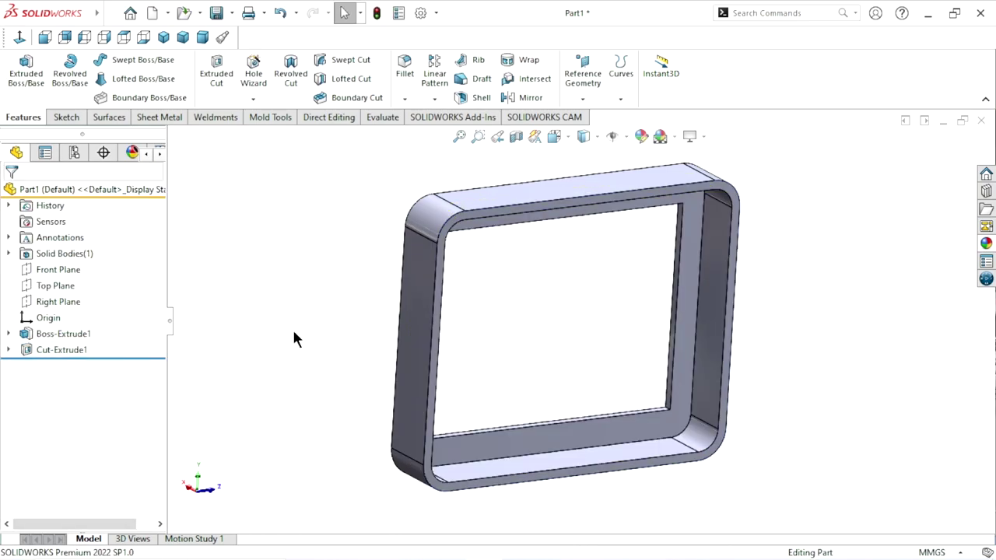
mouse_move(391, 377)
middle_mouse_down()
mouse_move(314, 324)
mouse_move(278, 335)
mouse_move(302, 367)
middle_mouse_up()
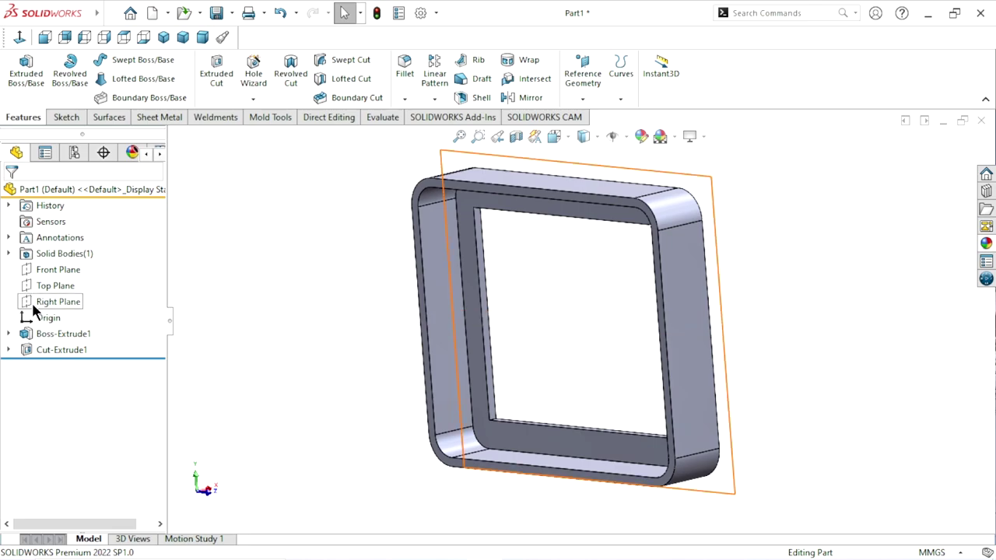
- Start a Front Plane sketch and draw a circle above the part
left_click(49, 269)
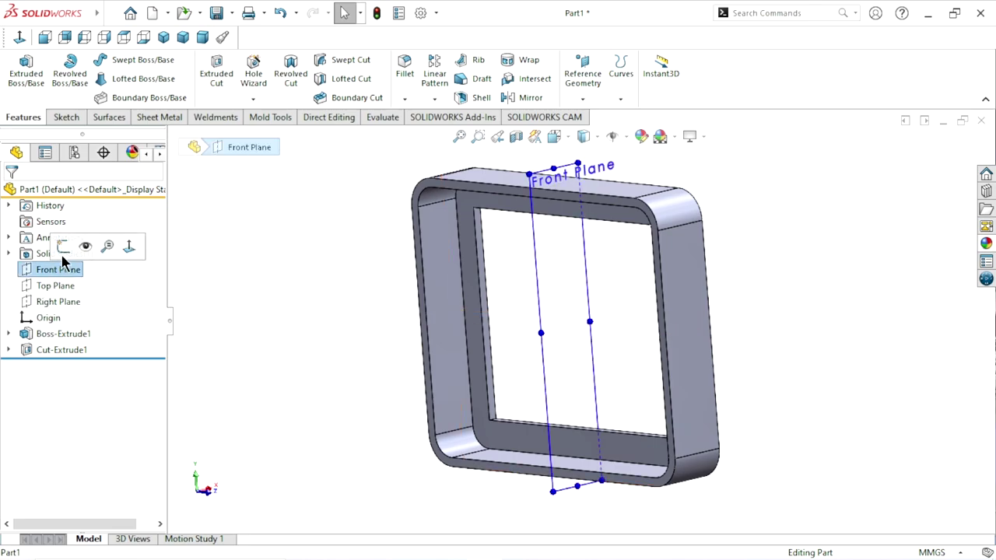
left_click(63, 246)
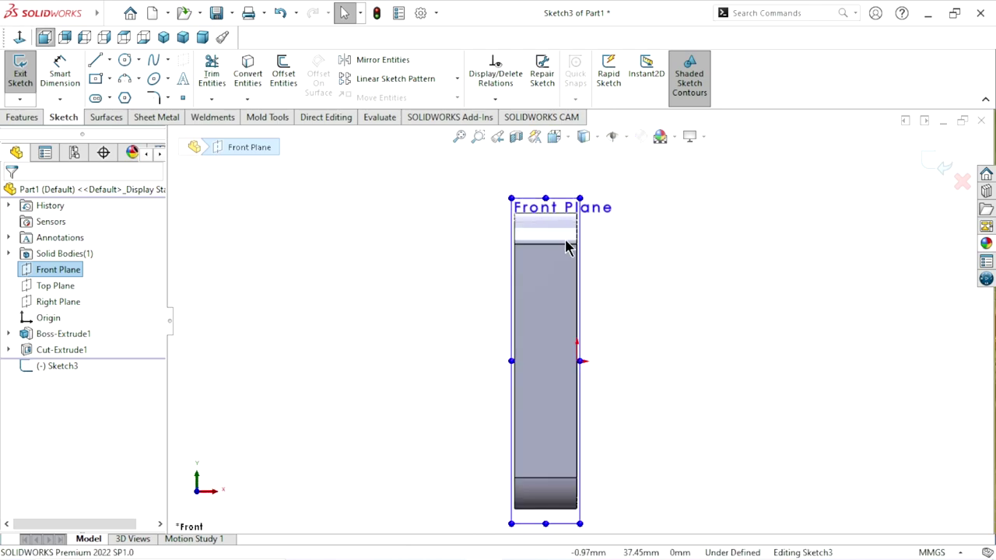
scroll(567, 246, "down", 5)
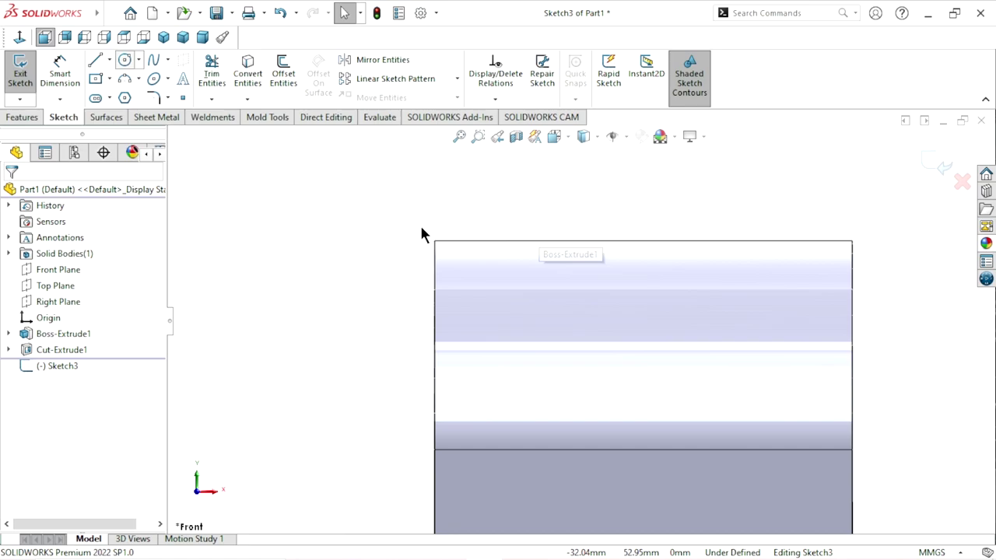
key("c")
left_click(408, 179)
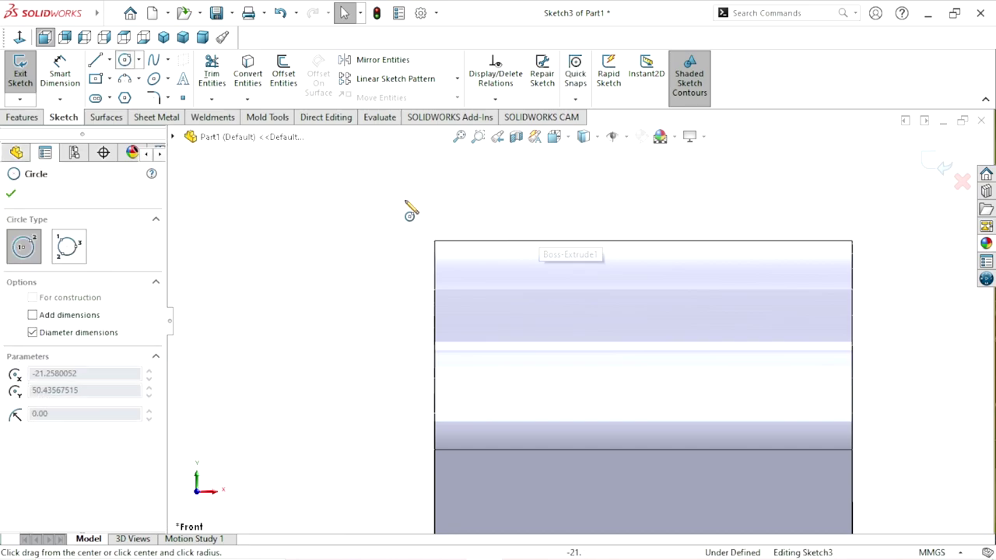
left_click(404, 217)
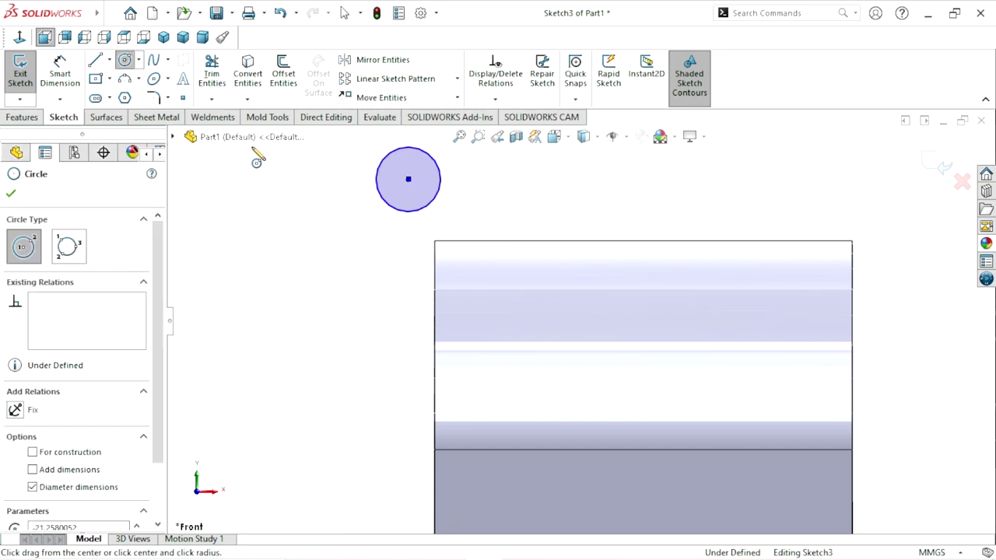
key("Escape")
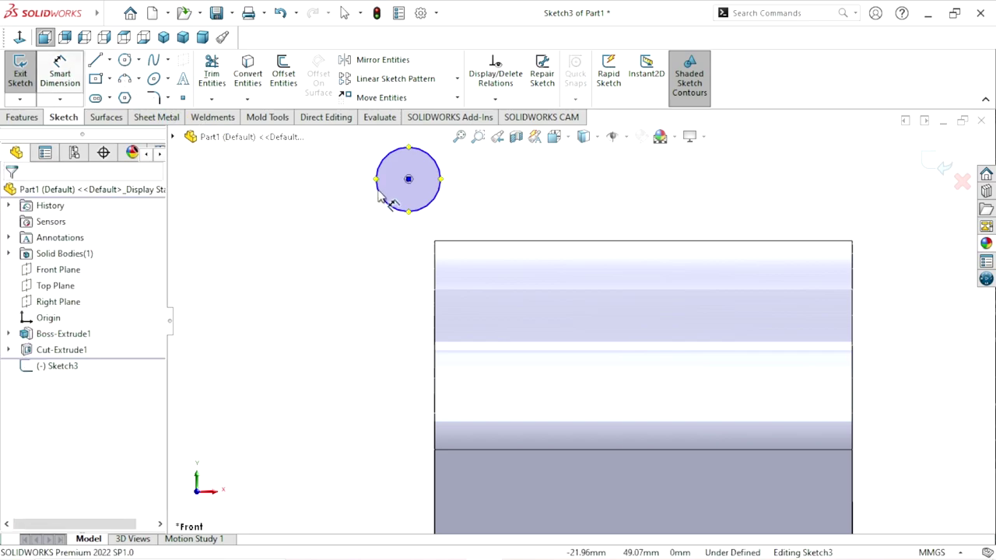
- Dimension the circle's diameter to 2 mm
left_click(382, 199)
key("d")
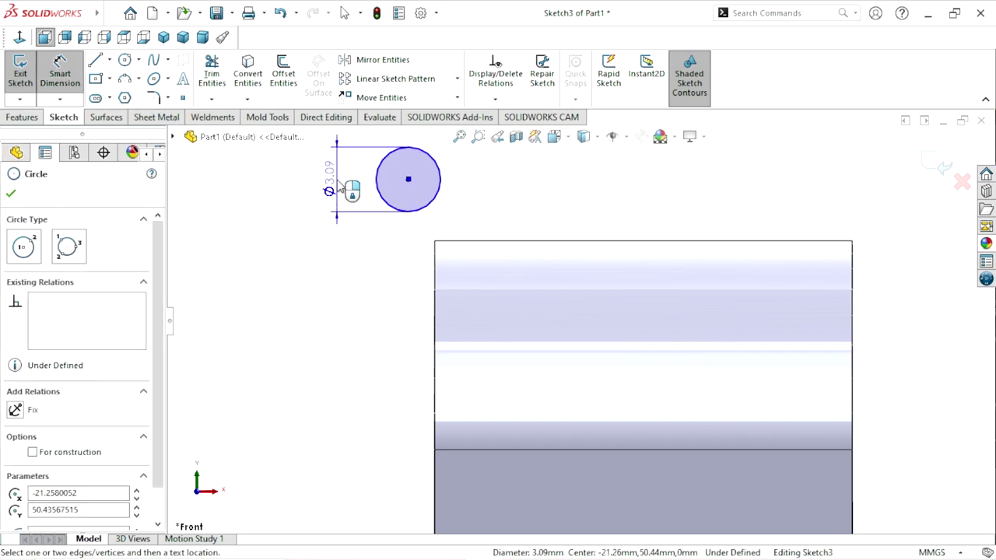
left_click(340, 187)
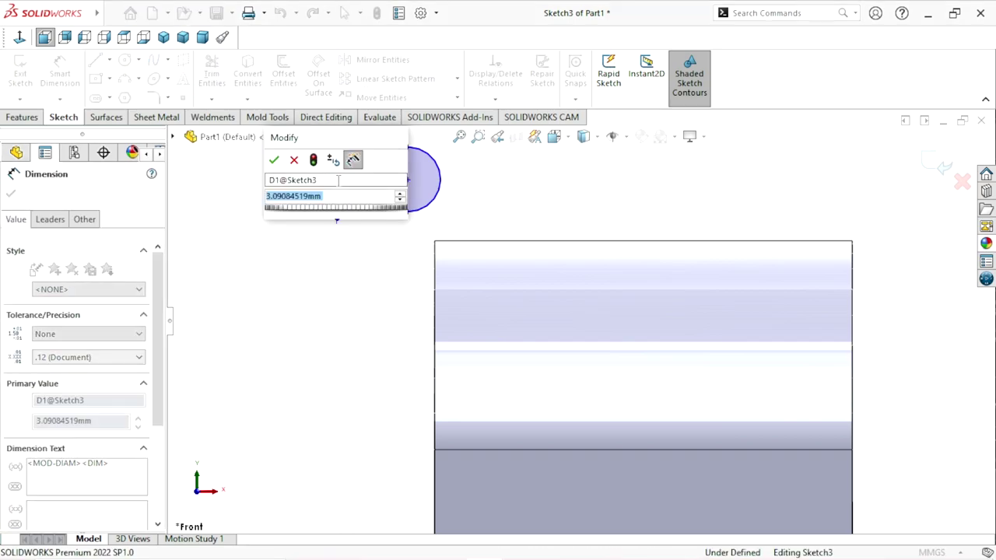
type("2")
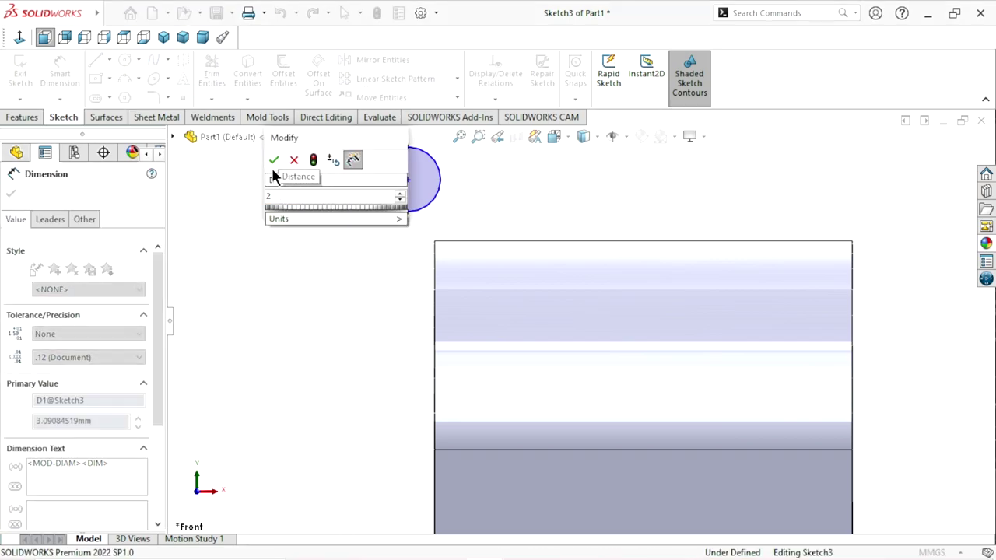
left_click(271, 161)
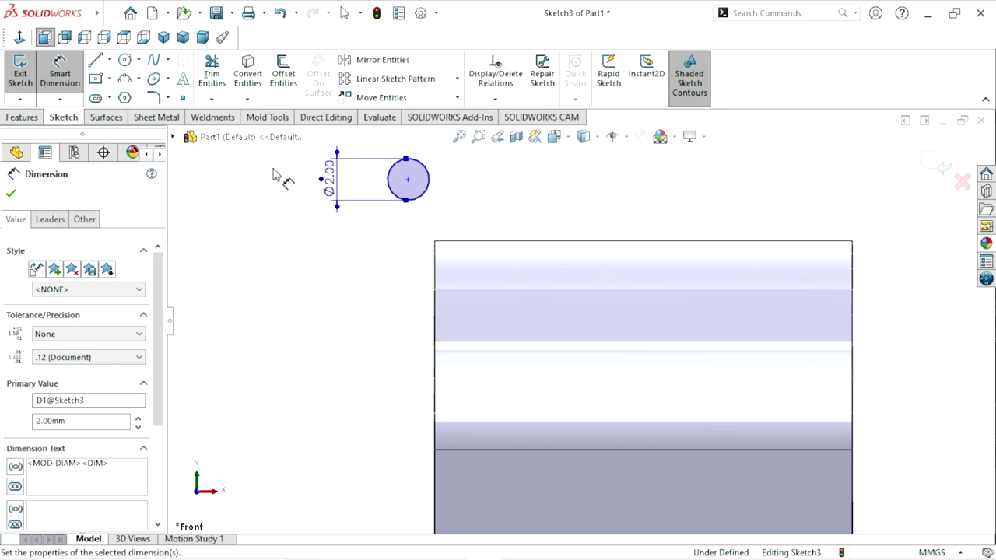
scroll(418, 180, "down", 1)
scroll(439, 226, "down", 2)
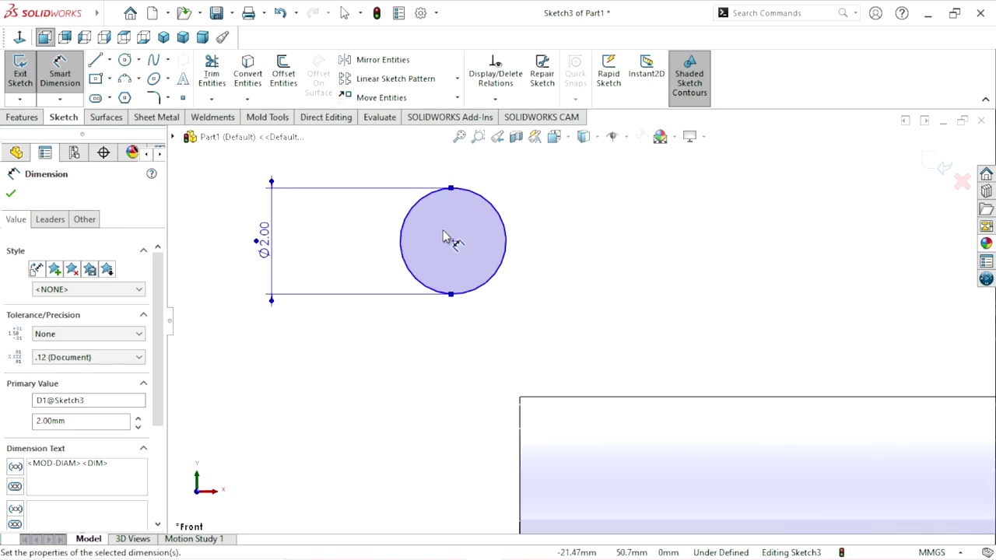
left_click(11, 194)
left_click(126, 58)
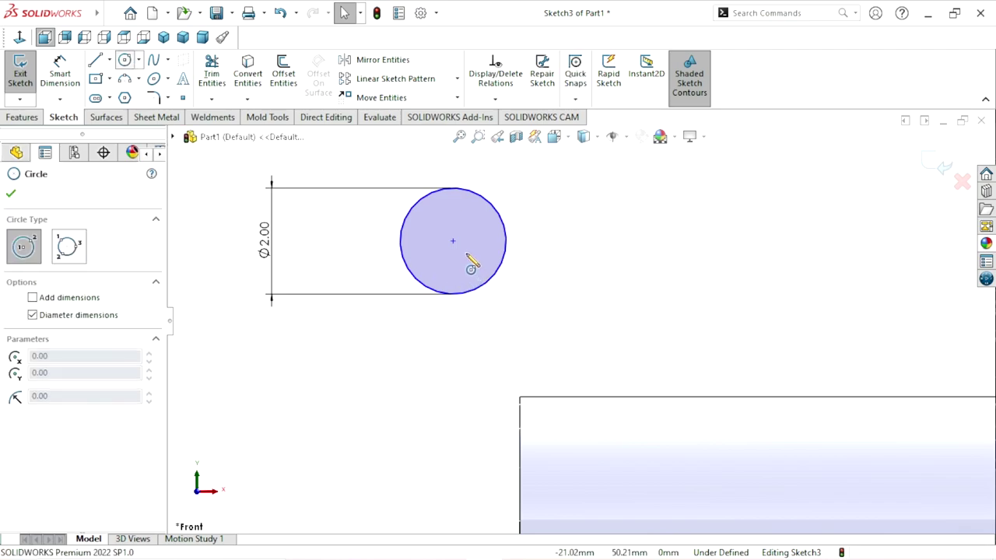
- Draw a concentric inner circle and dimension its diameter to 1 mm
left_click(453, 241)
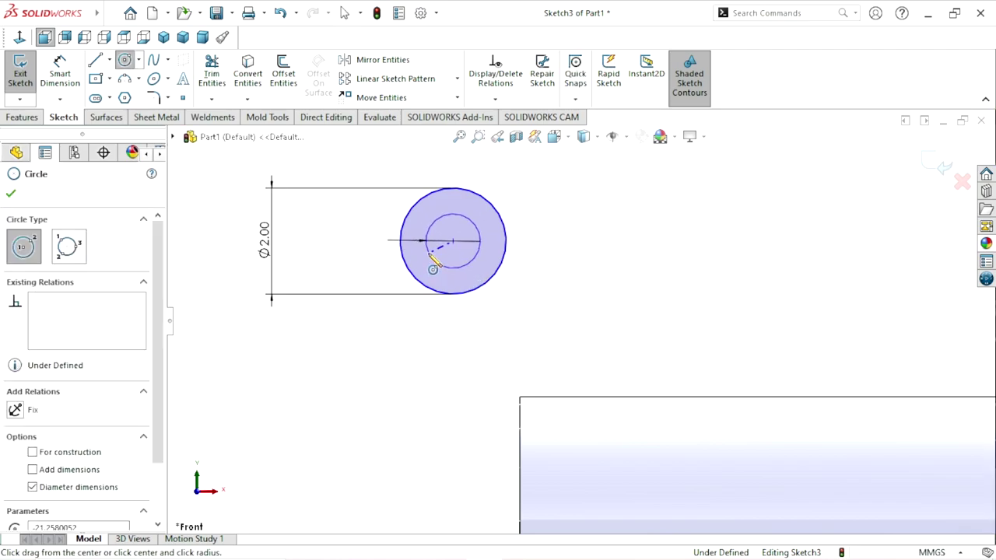
left_click(429, 256)
left_click(67, 68)
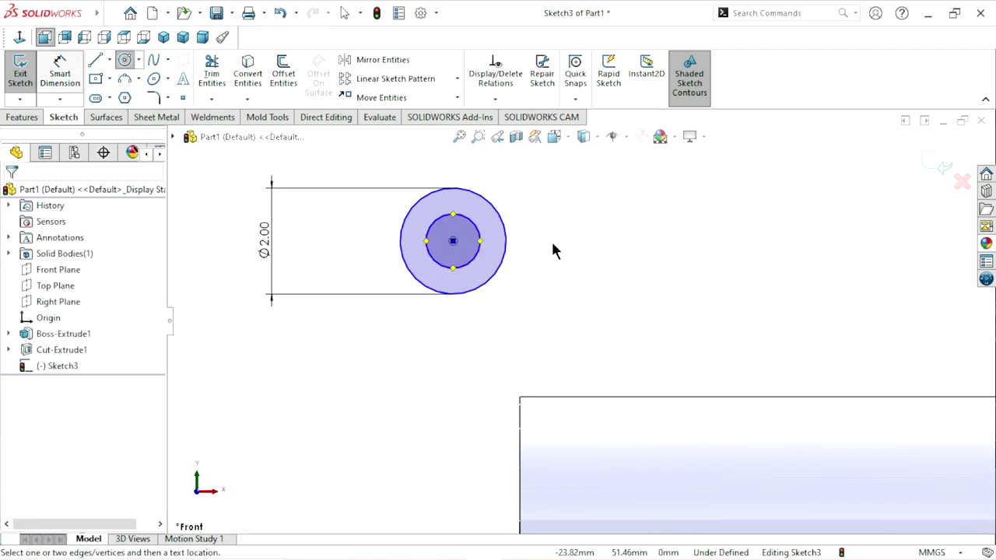
left_click(428, 251)
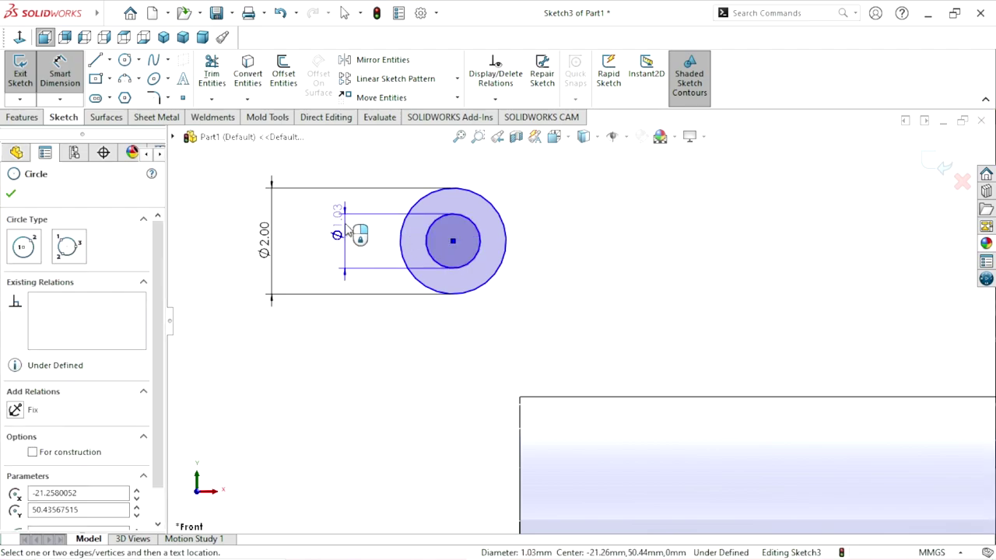
left_click(346, 232)
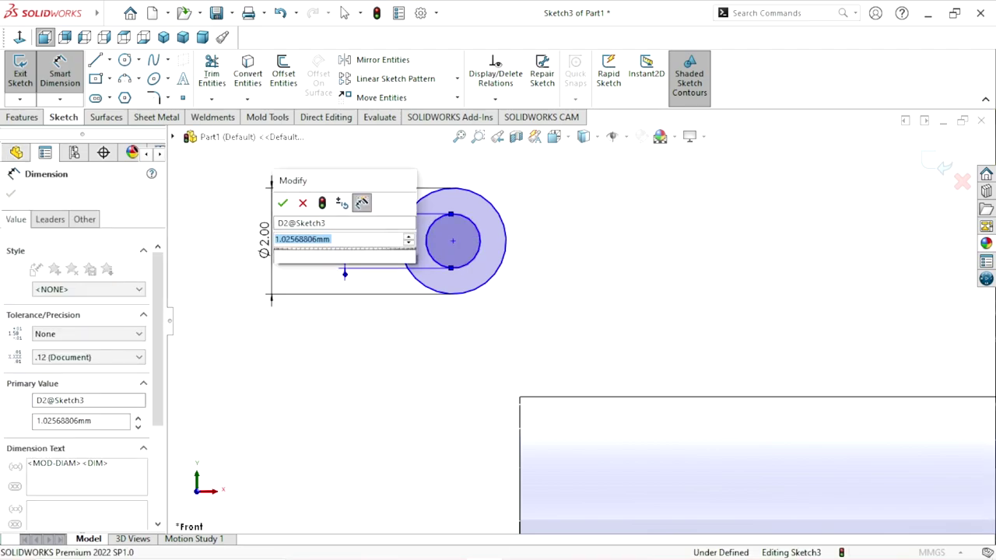
type("1")
left_click(283, 202)
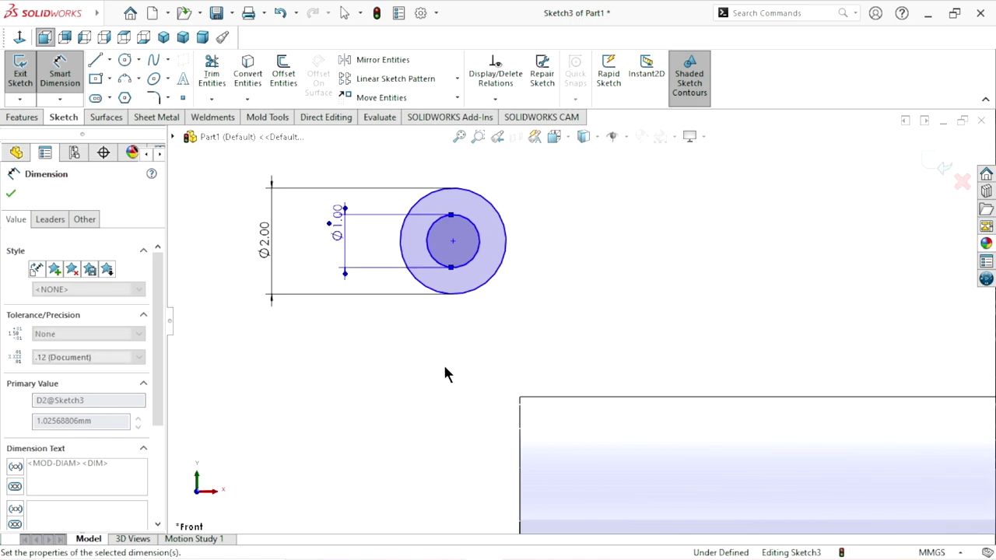
- Move the Ø1.00 and Ø2.00 labels into tidy positions near the circles
left_click_drag(339, 235, 368, 249)
left_click(336, 241)
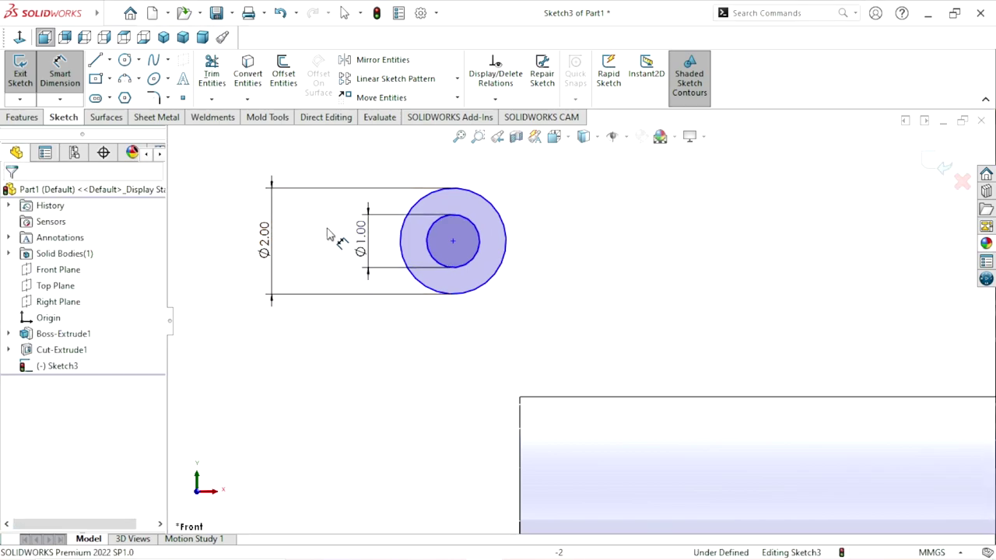
left_click_drag(269, 245, 332, 244)
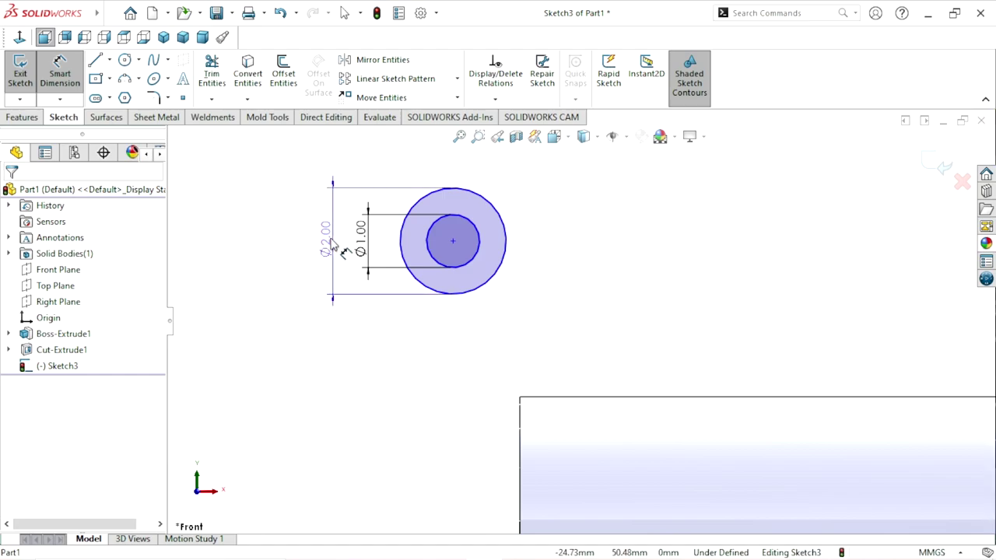
scroll(545, 311, "up", 5)
left_click(423, 351)
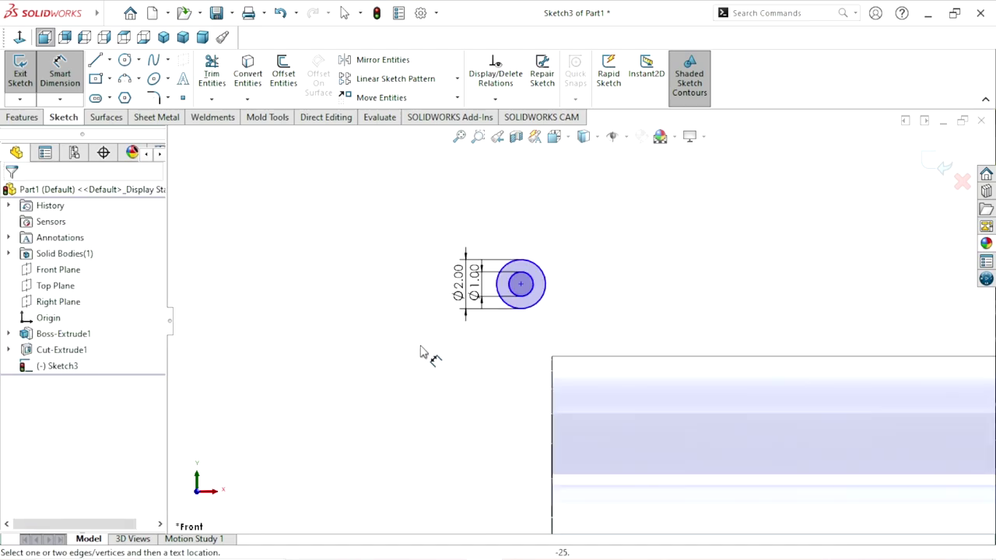
scroll(580, 325, "down", 5)
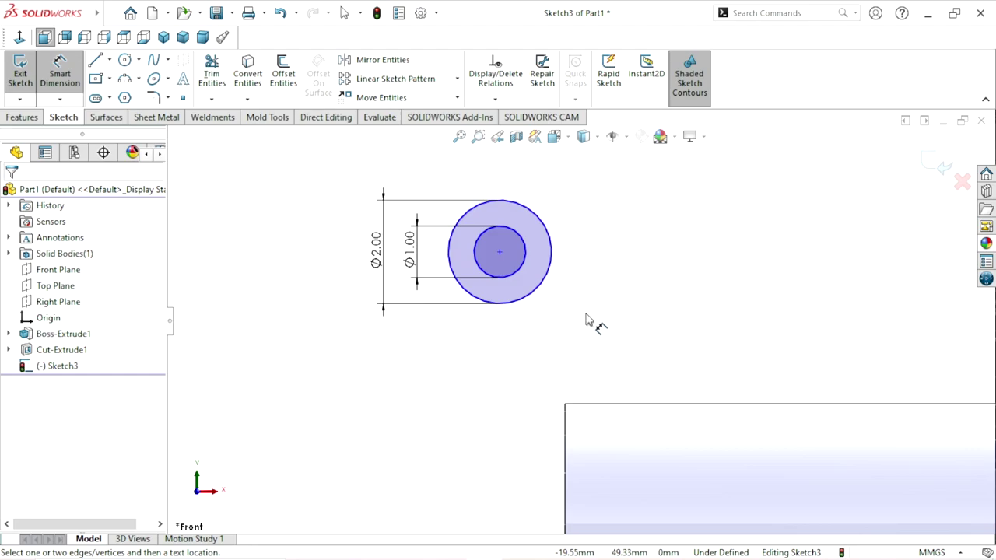
key("Escape")
scroll(562, 320, "down", 1)
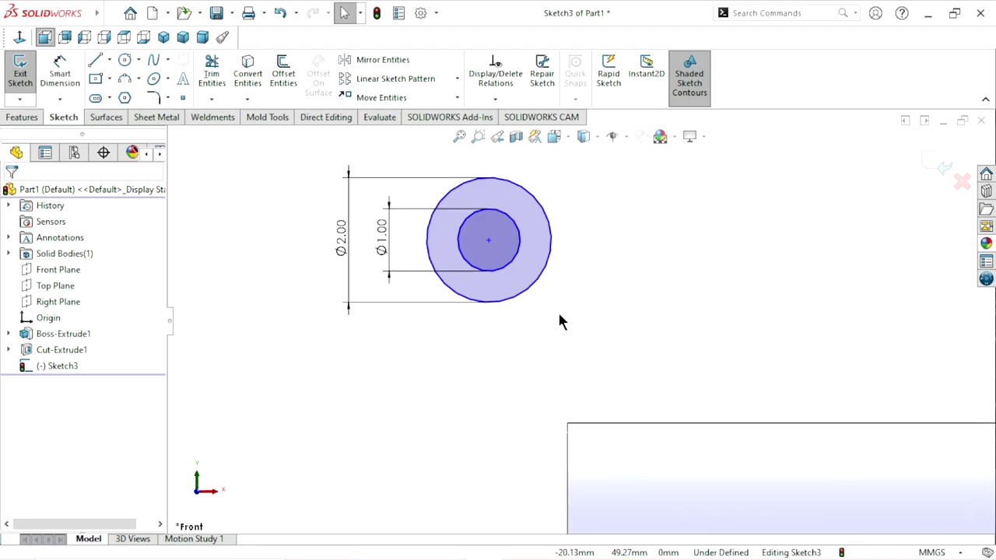
- Draw a construction line from the circles' centre down to the part's top-left corner
left_click(111, 59)
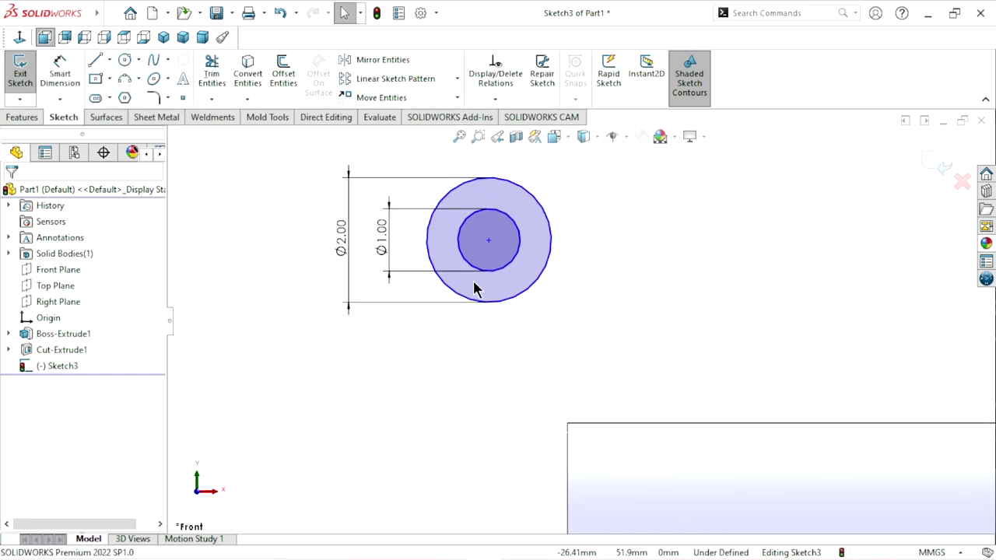
key("l")
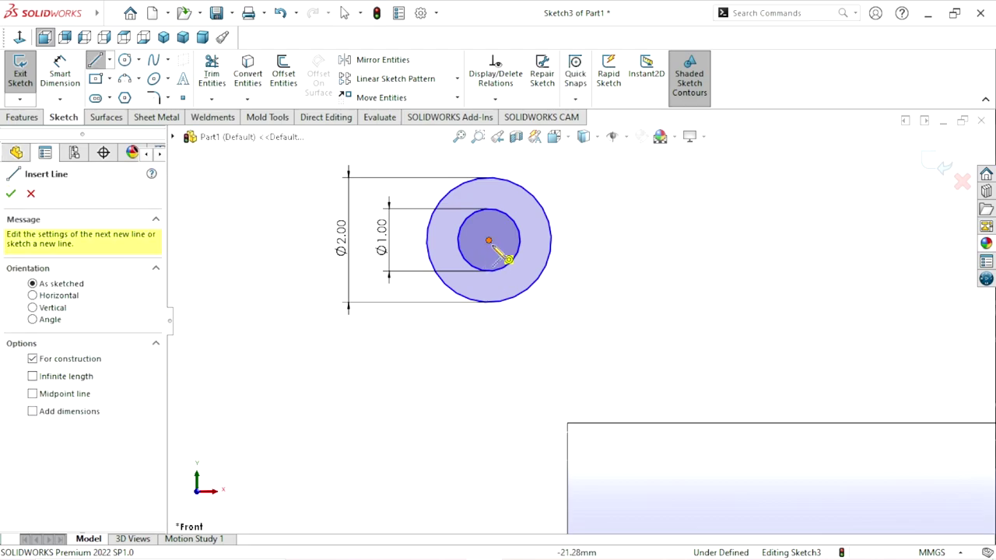
left_click_drag(489, 240, 508, 259)
left_click(569, 424)
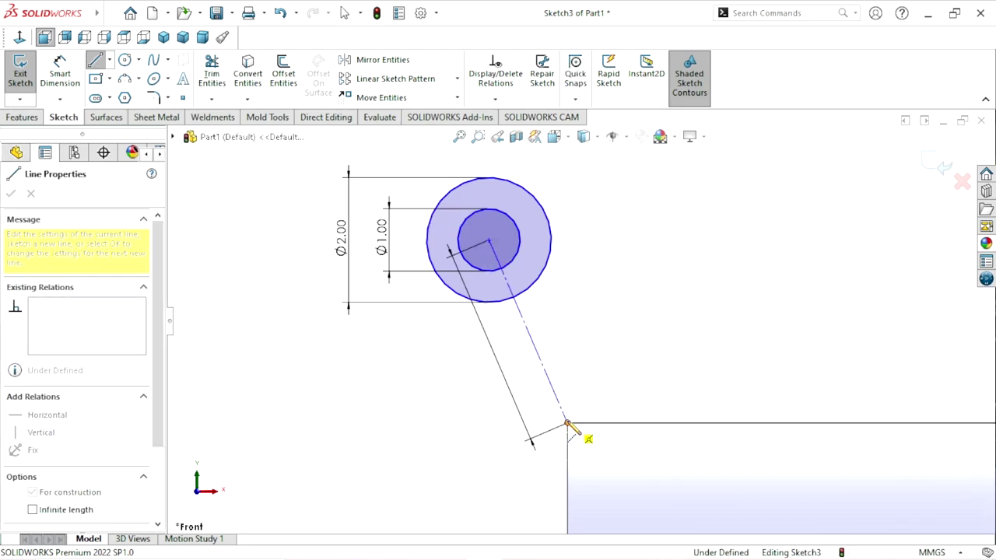
right_click(623, 339)
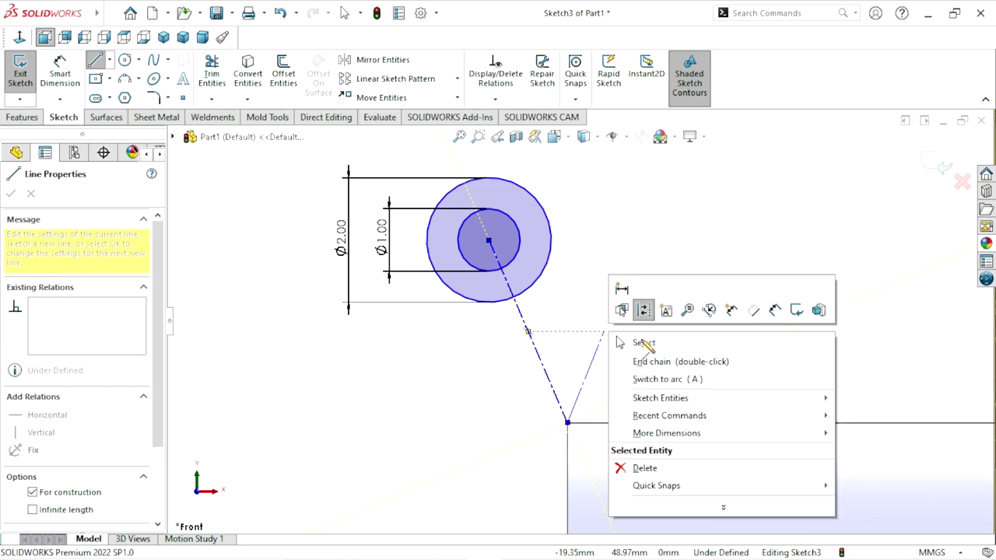
left_click(646, 359)
key("Escape")
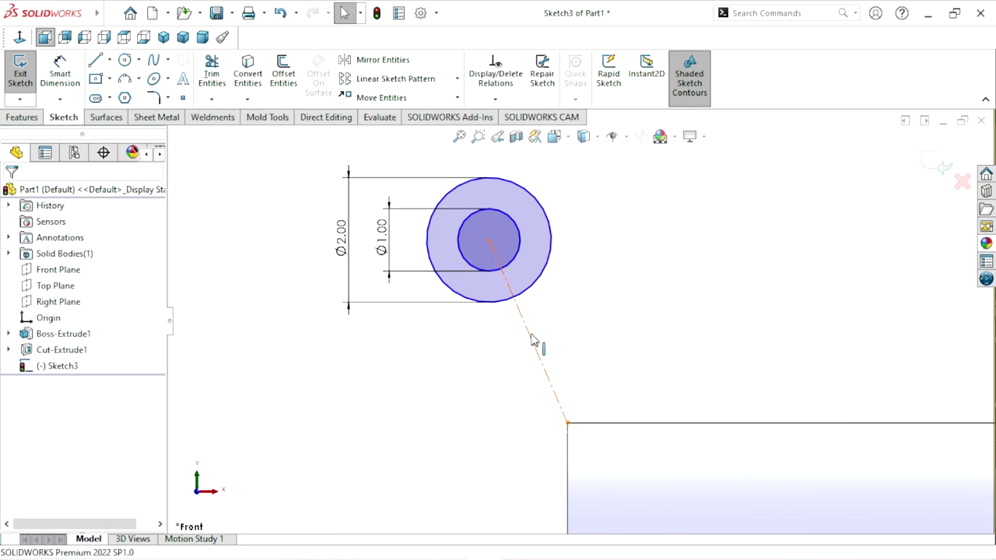
- Give the construction line a Vertical relation
left_click(534, 343)
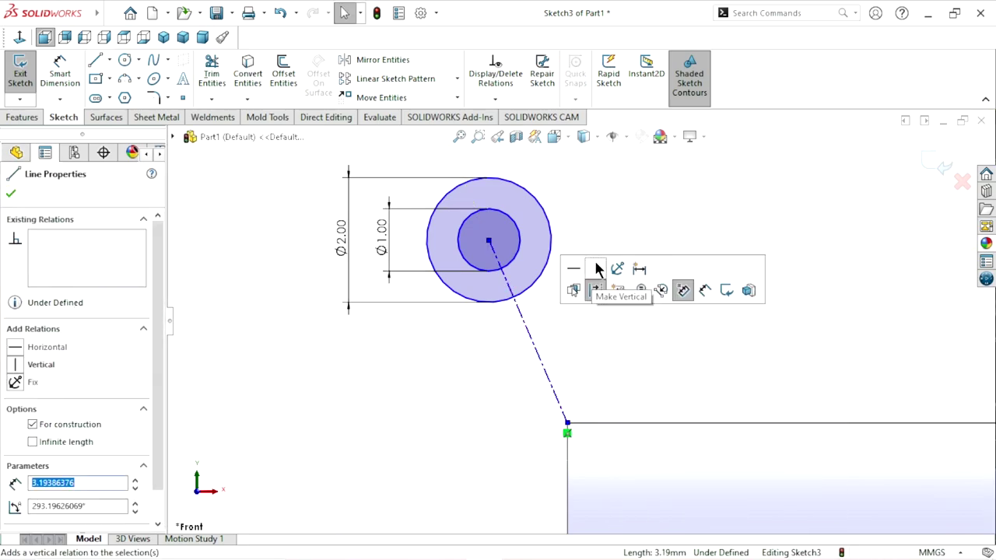
left_click(596, 268)
scroll(552, 355, "up", 2)
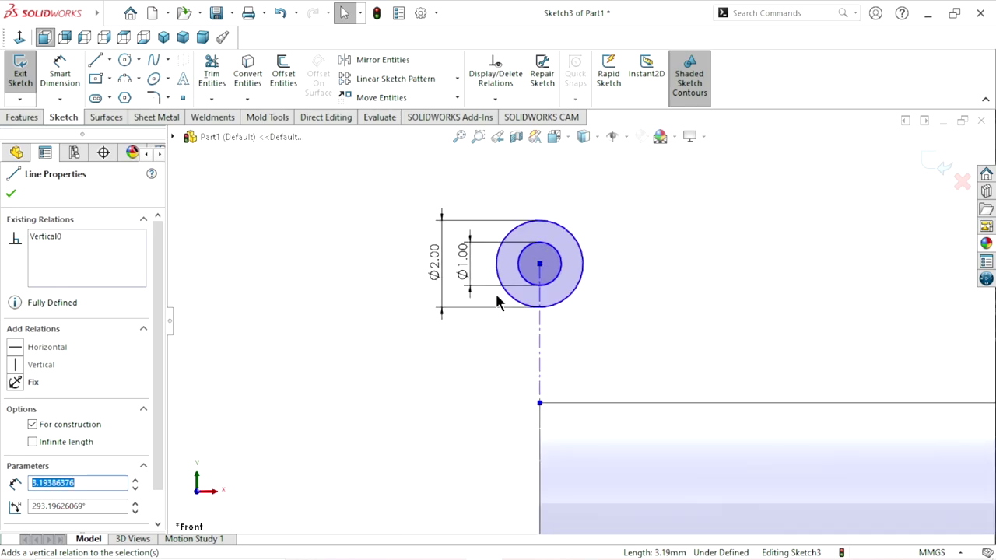
left_click(11, 194)
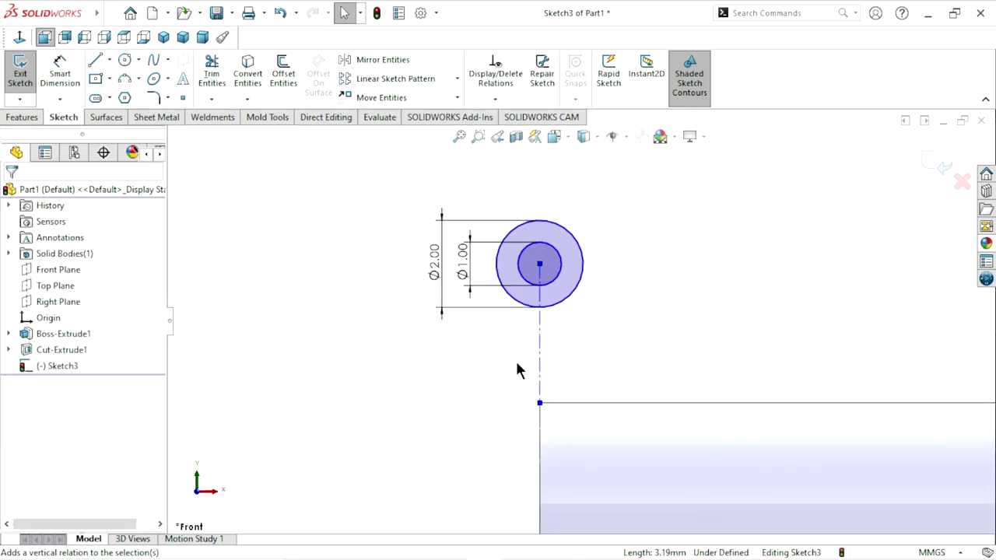
scroll(567, 373, "up", 1)
scroll(623, 383, "down", 2)
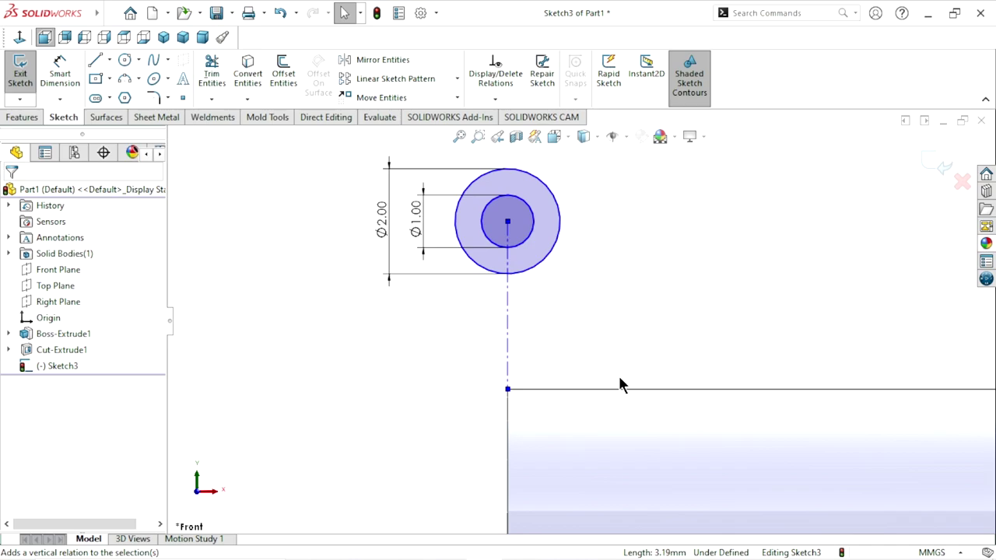
- Dimension the outer circle's bottom 0.5 mm above the pin's top edge, fully defining Sketch3
left_click(65, 88)
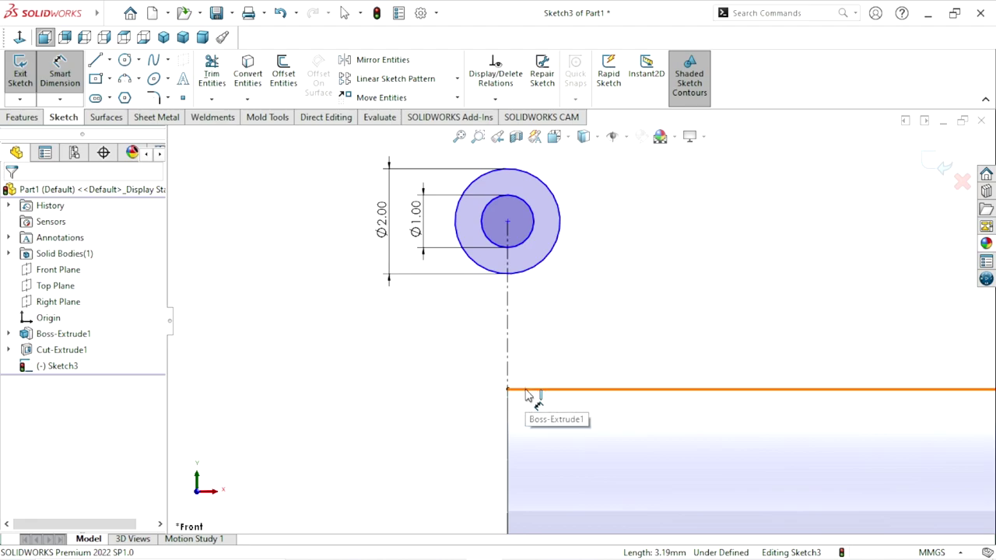
left_click(526, 391)
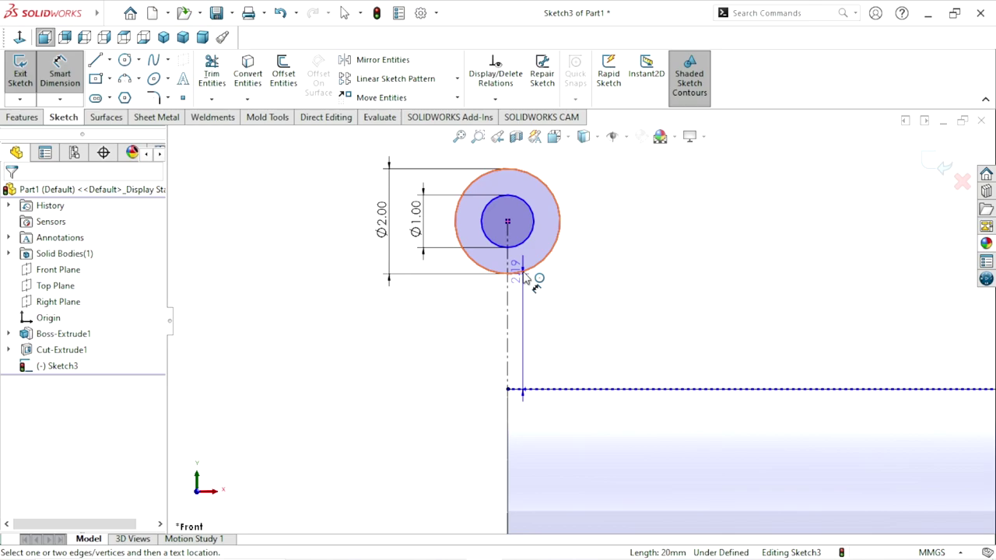
left_click(525, 272)
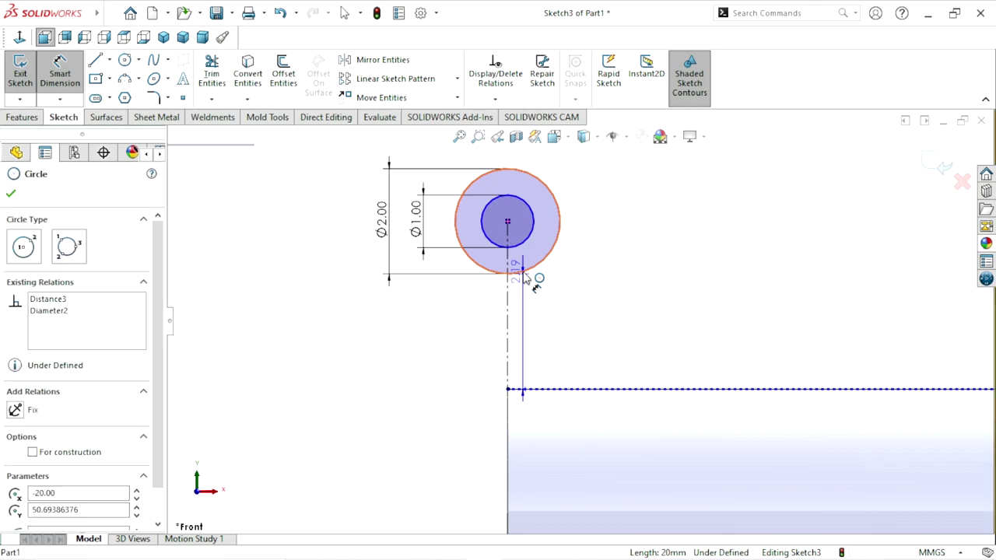
left_click(433, 339)
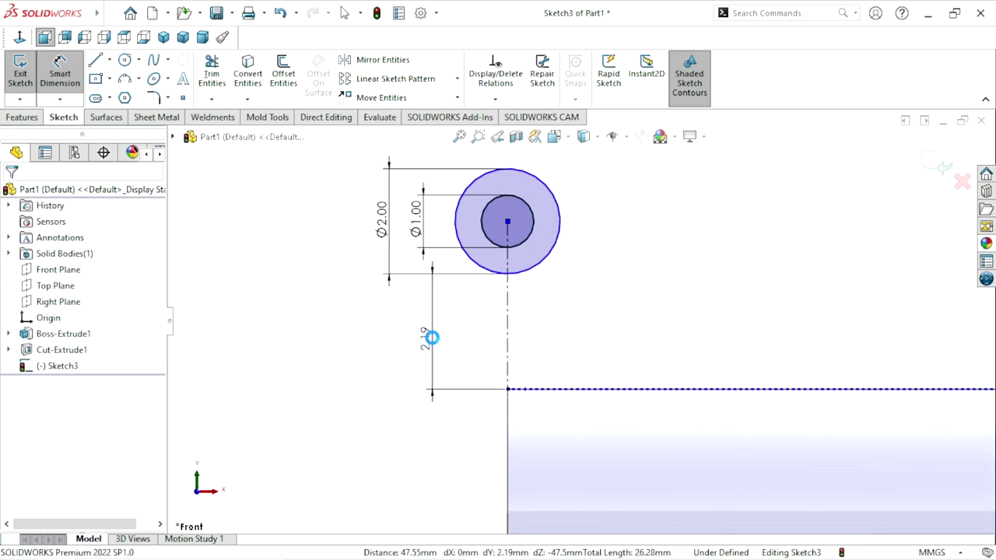
type("0.5")
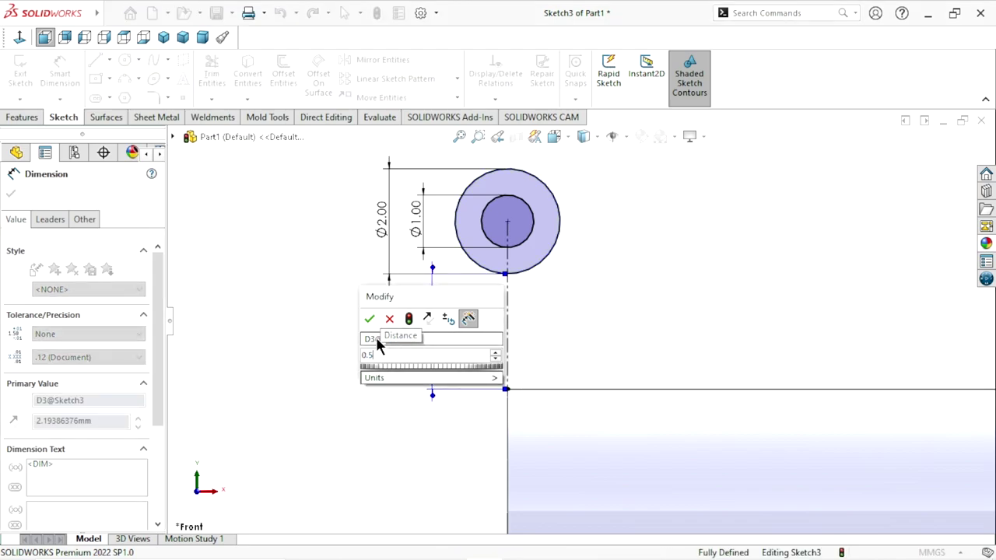
left_click(369, 318)
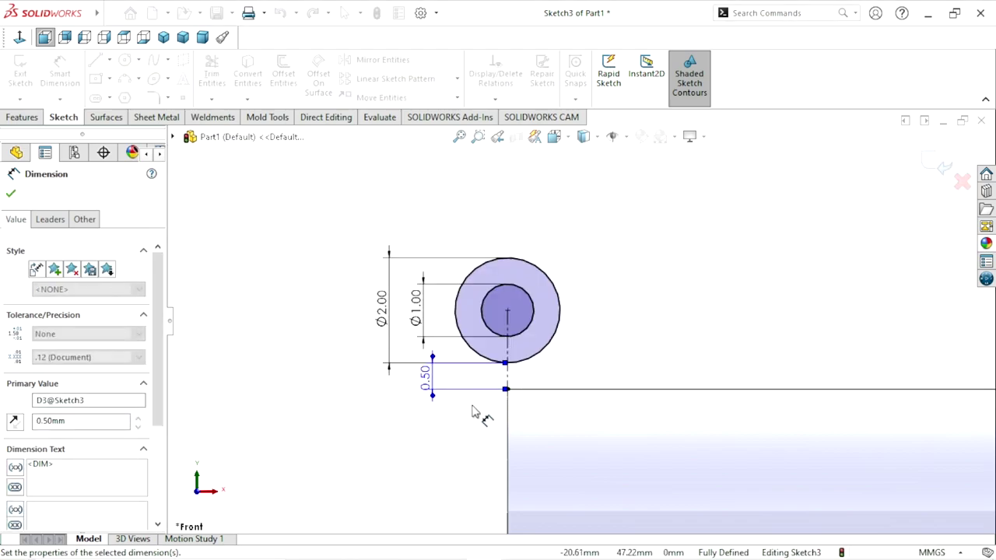
left_click(10, 194)
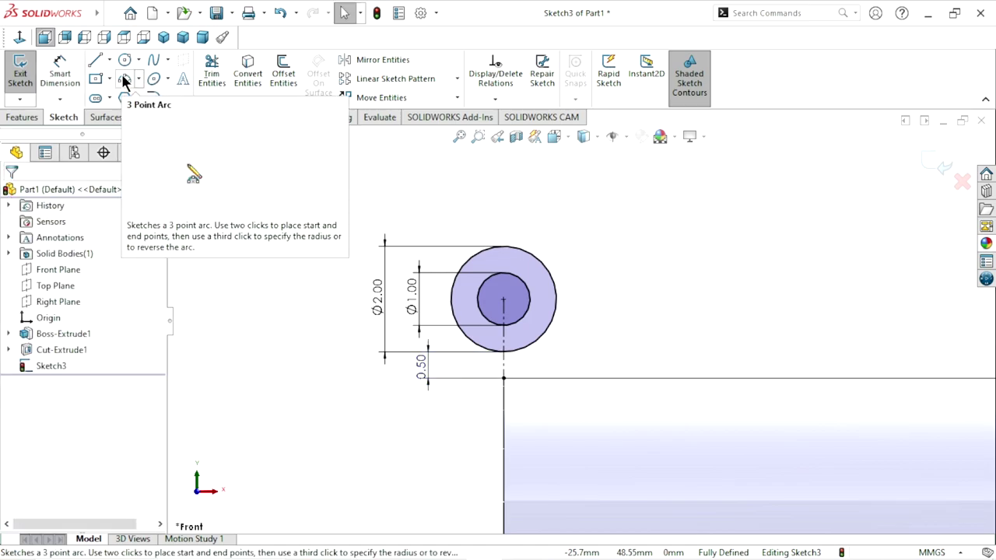
- Draw a 3-point arc from the outer head circle to the pin's top edge
left_click(552, 323)
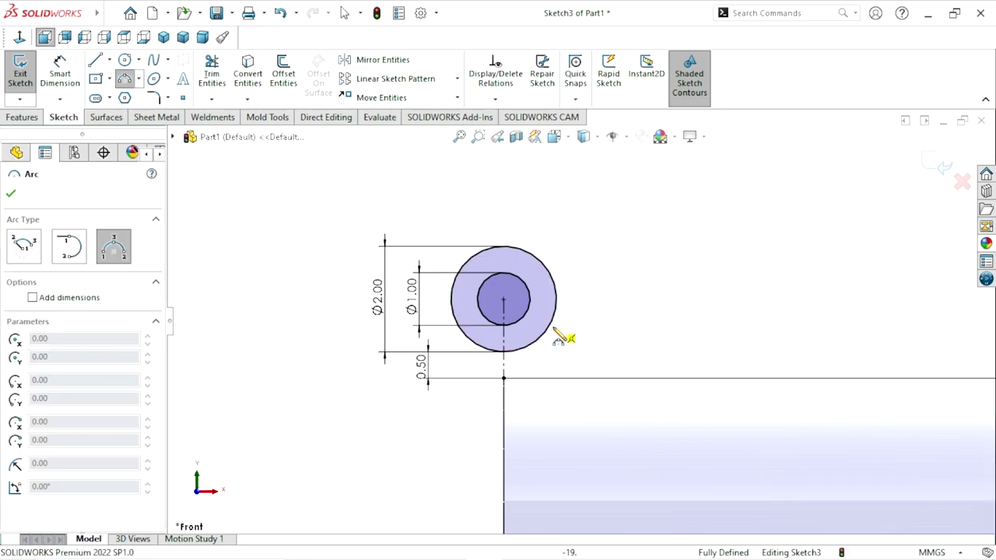
left_click(606, 379)
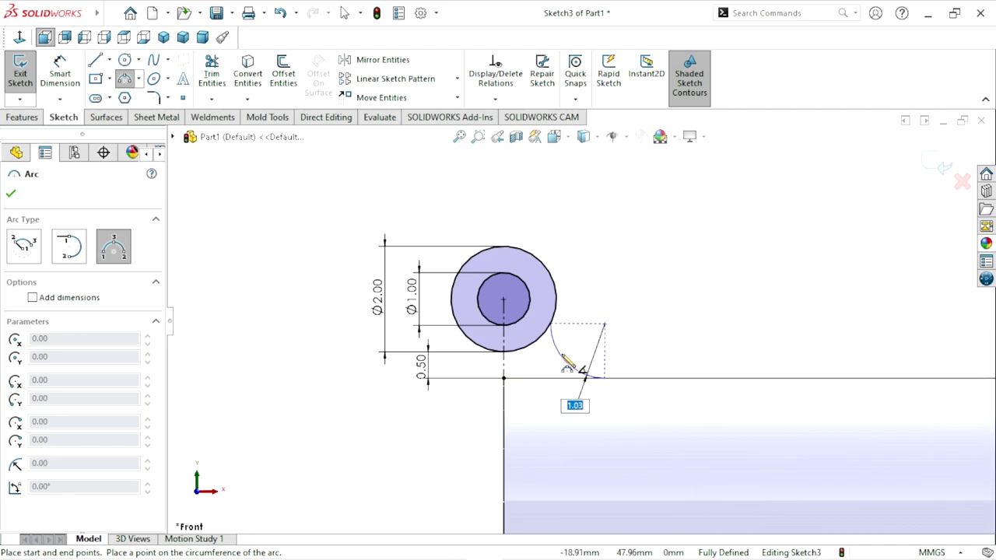
left_click(568, 362)
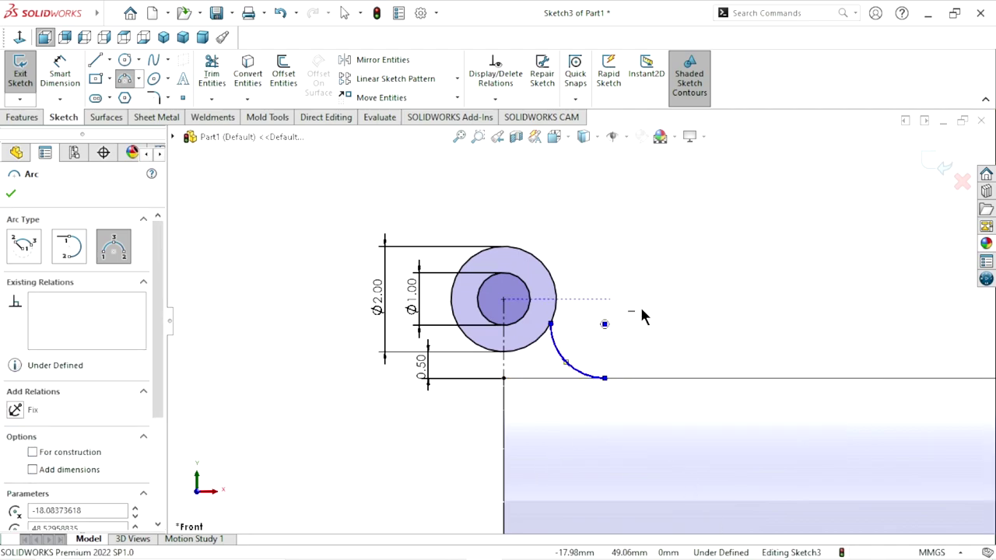
key("Escape")
scroll(593, 331, "down", 2)
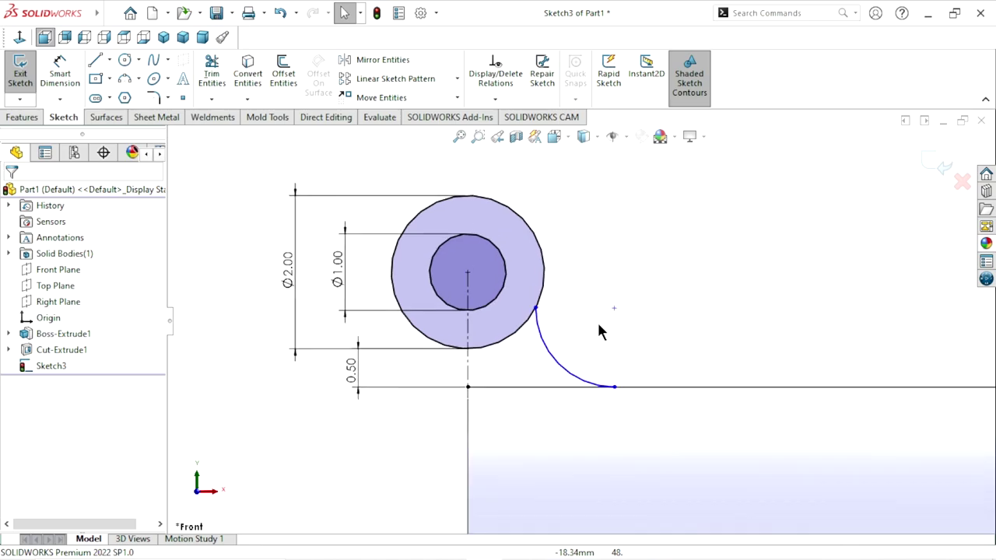
- Make the fillet arc tangent to the outer head circle
left_click(545, 315)
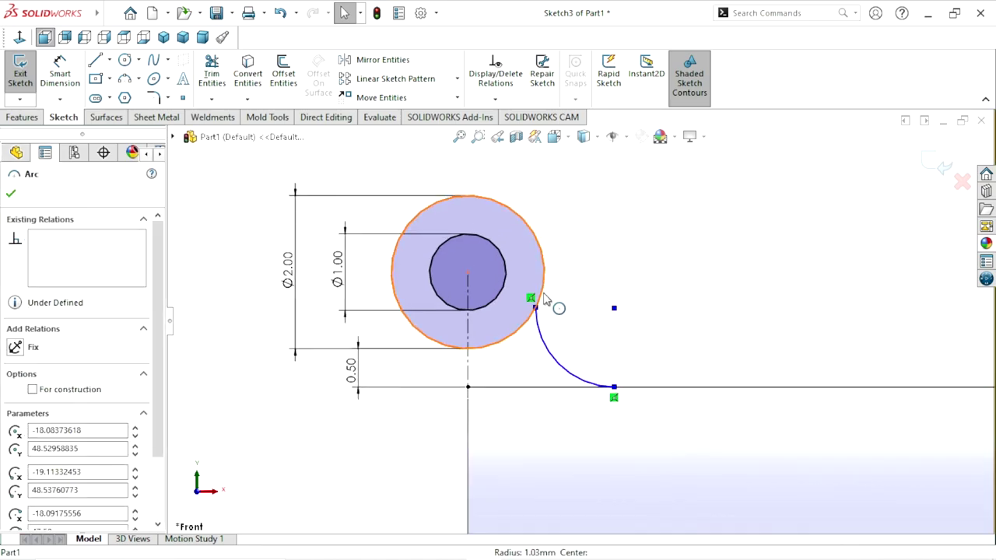
left_click(570, 271)
left_click(587, 260, "ctrl")
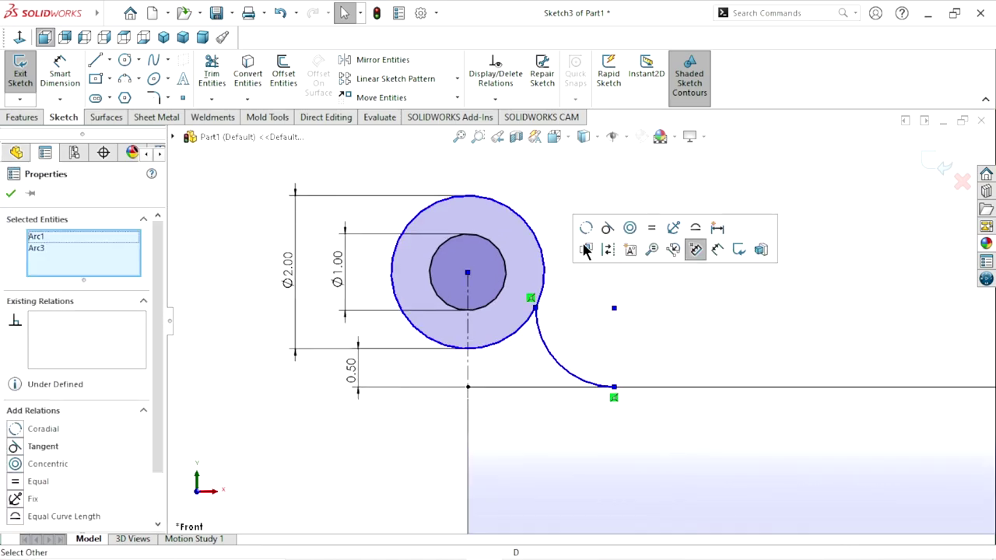
left_click(610, 234)
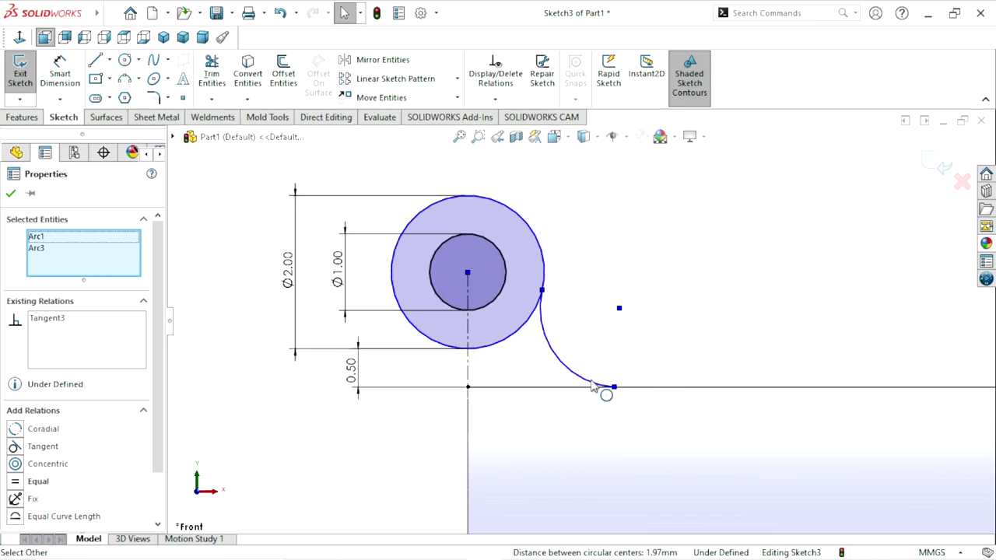
left_click(688, 307)
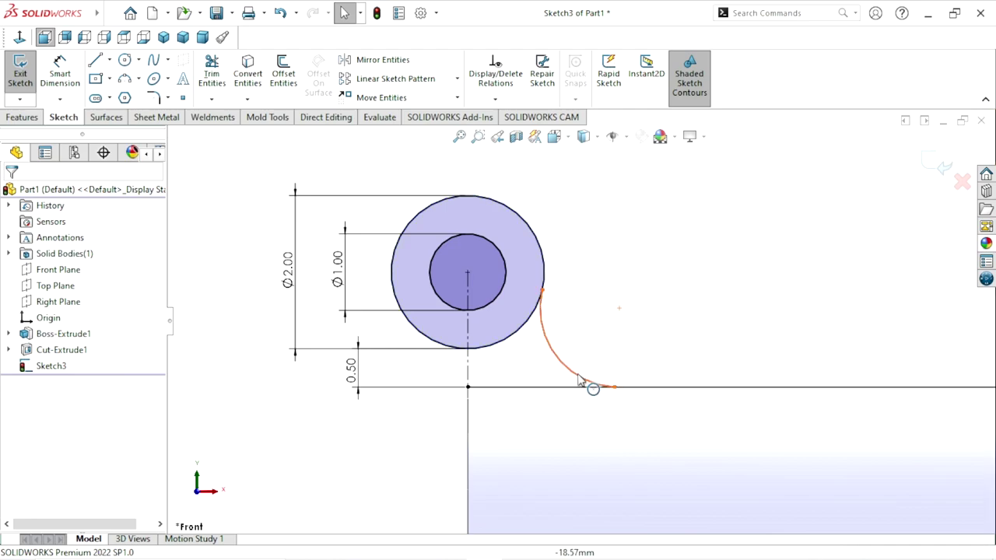
- Make the fillet arc tangent to the pin's top edge
left_click(605, 382)
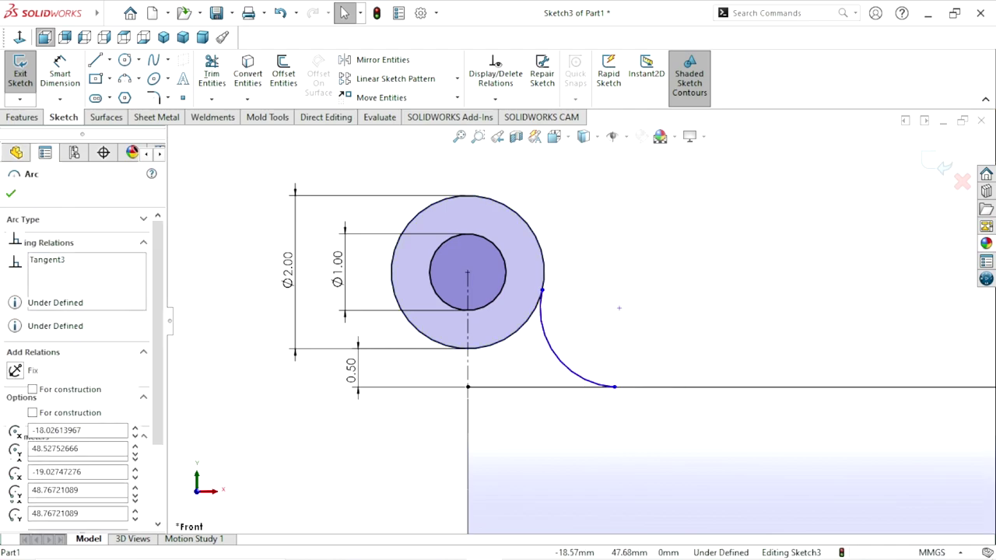
left_click(660, 381, "ctrl")
left_click(703, 326)
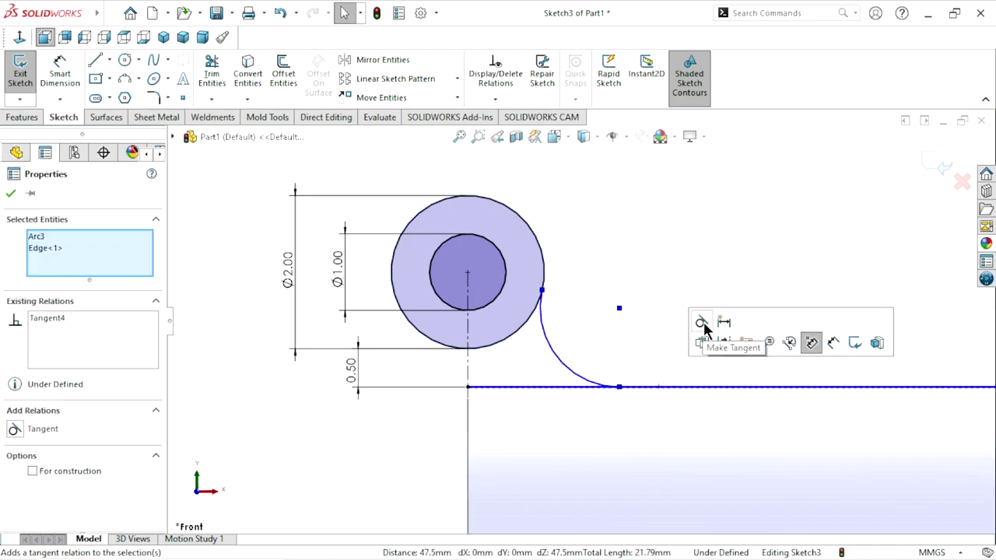
left_click(10, 193)
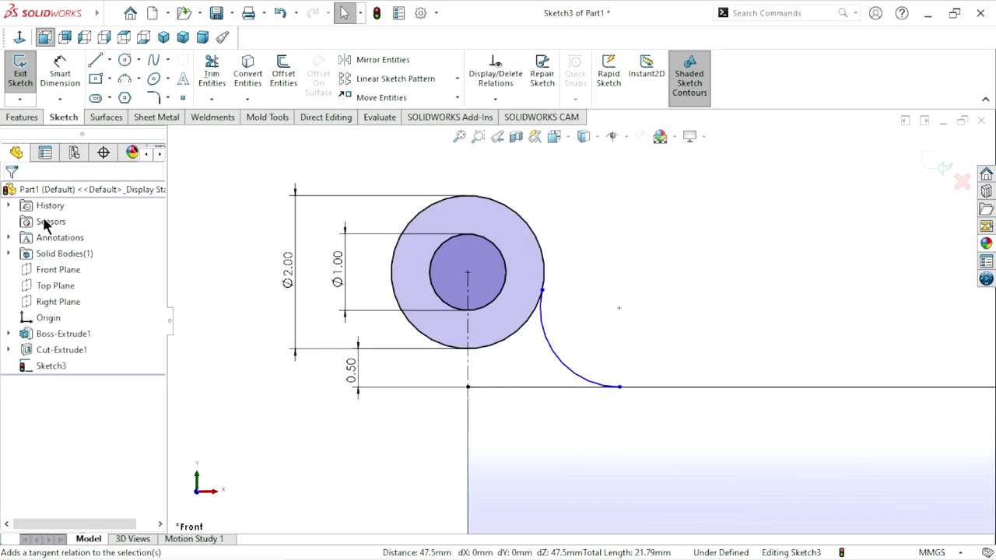
scroll(595, 336, "up", 2)
scroll(604, 343, "down", 3)
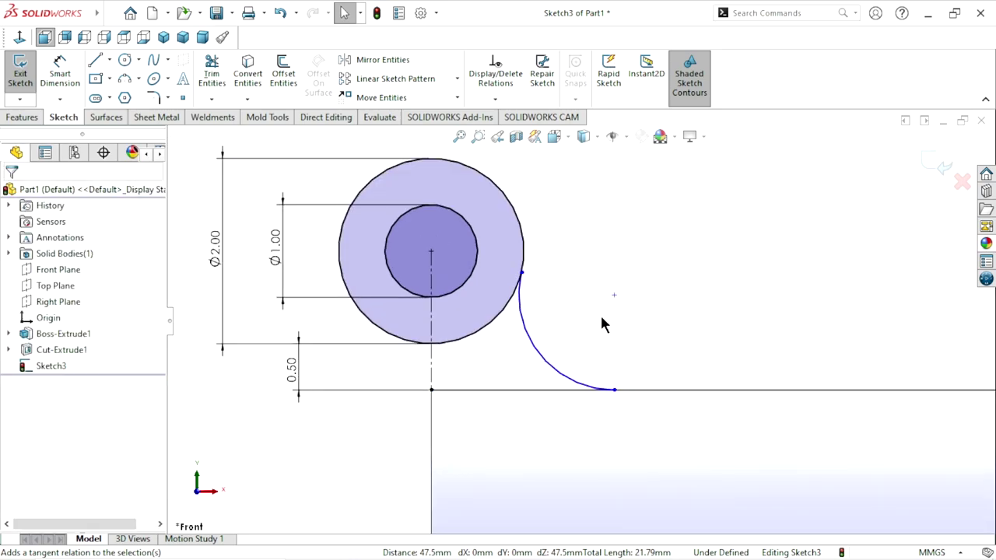
scroll(555, 315, "up", 1)
scroll(556, 318, "down", 2)
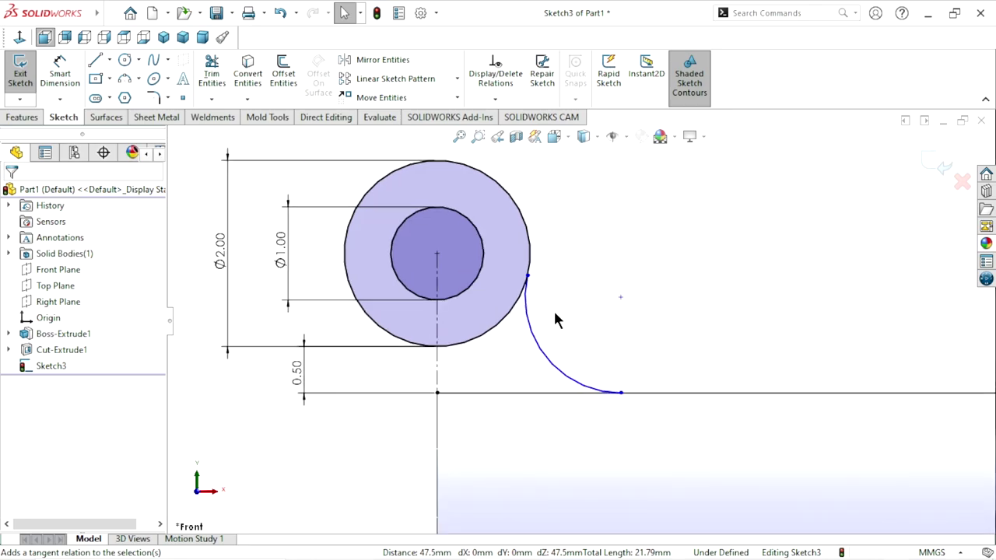
- Close the head outline with vertical and horizontal lines and trim the circle's lower-right portion
left_click(94, 62)
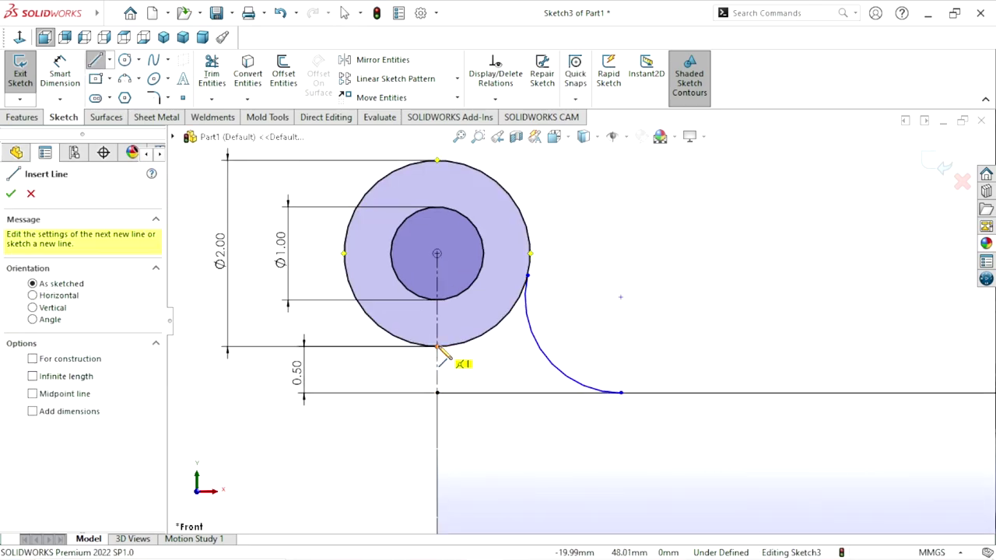
left_click(438, 347)
left_click(438, 393)
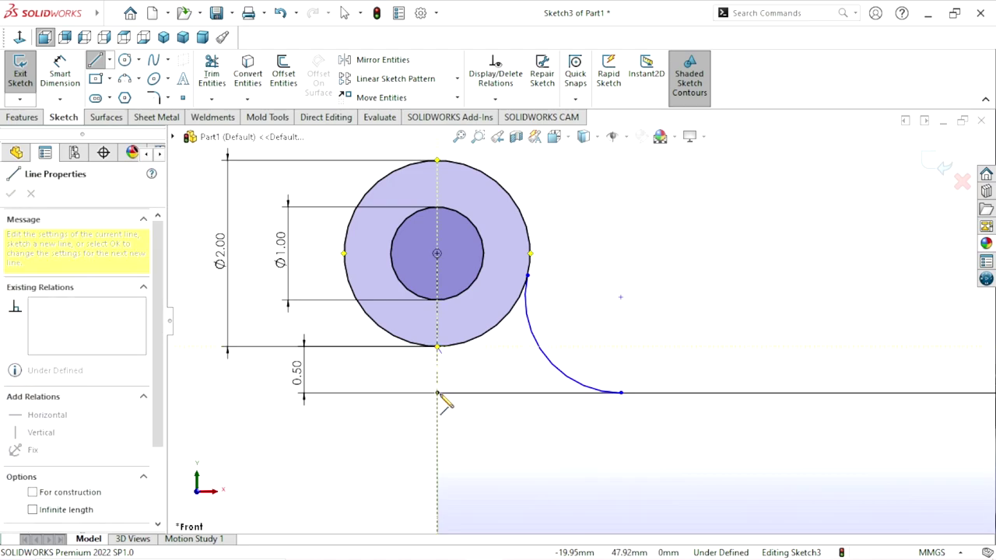
left_click(622, 394)
right_click(667, 233)
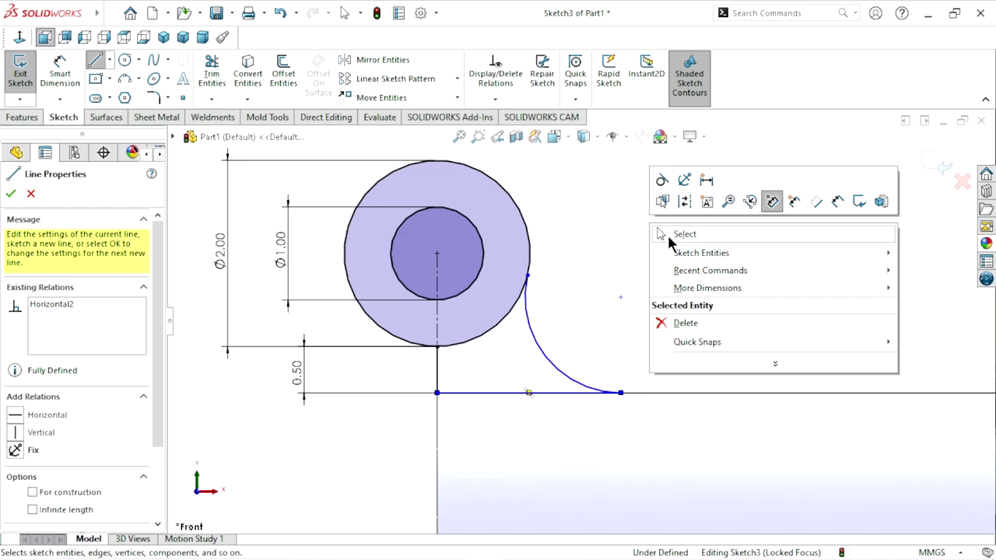
left_click(669, 232)
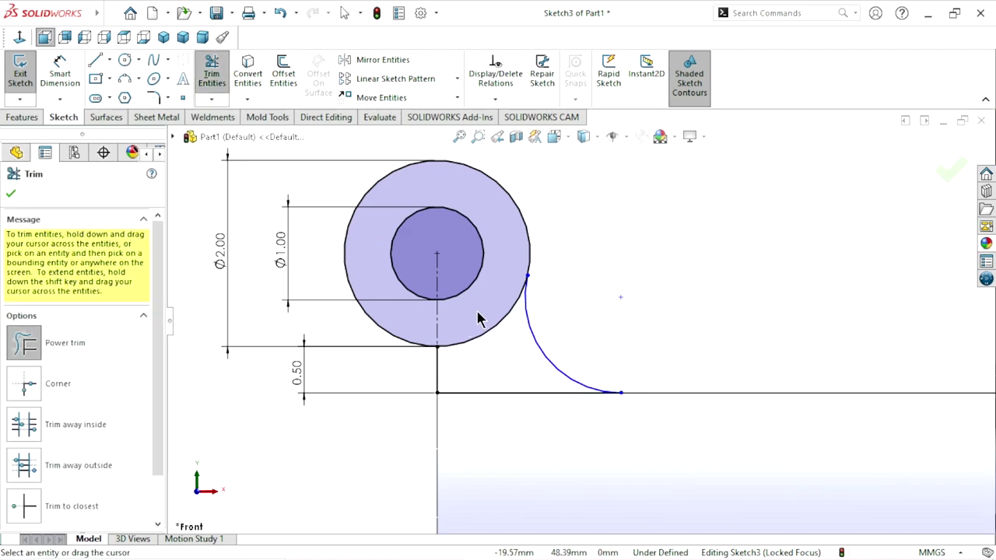
left_click_drag(478, 319, 498, 342)
left_click(11, 193)
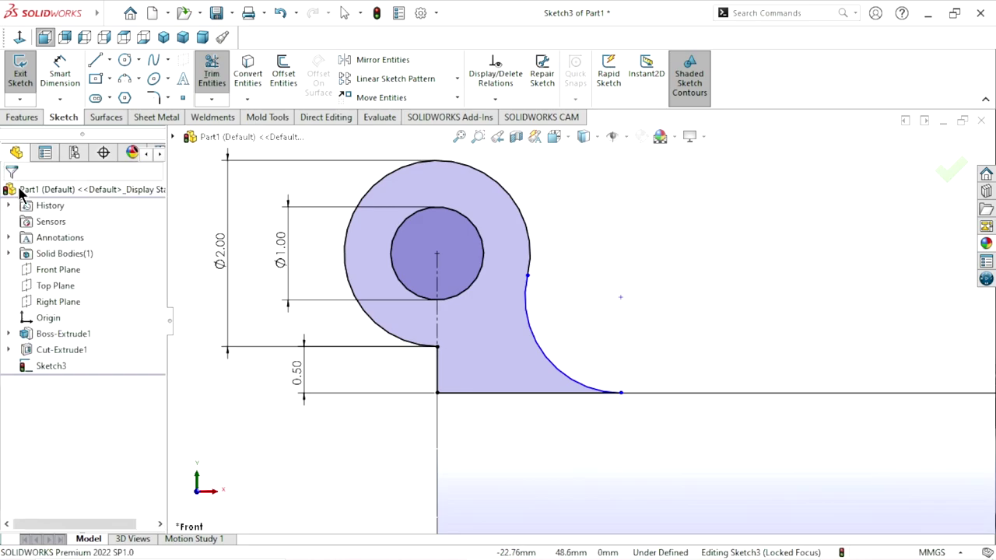
- Dimension the fillet arc's radius to 1.00 mm
left_click(61, 74)
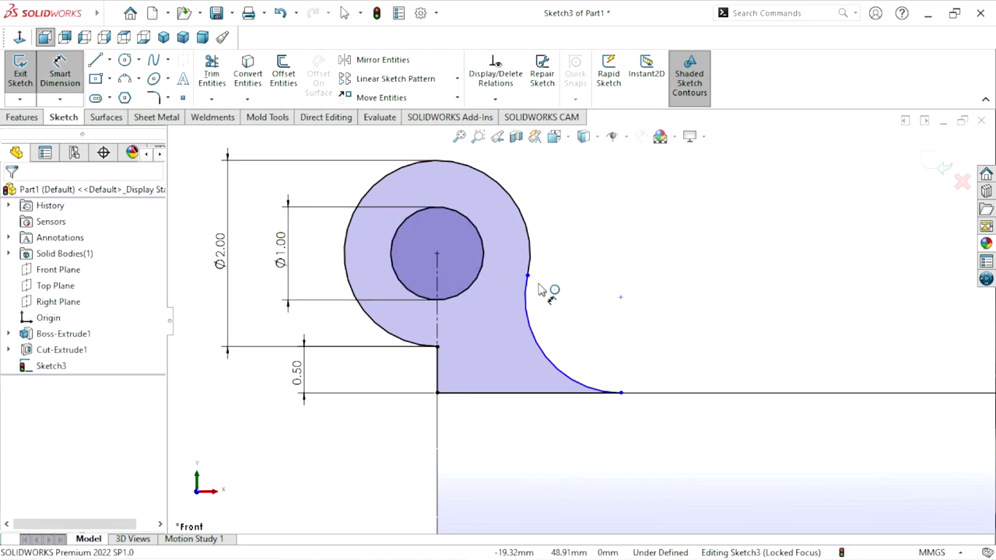
left_click(545, 358)
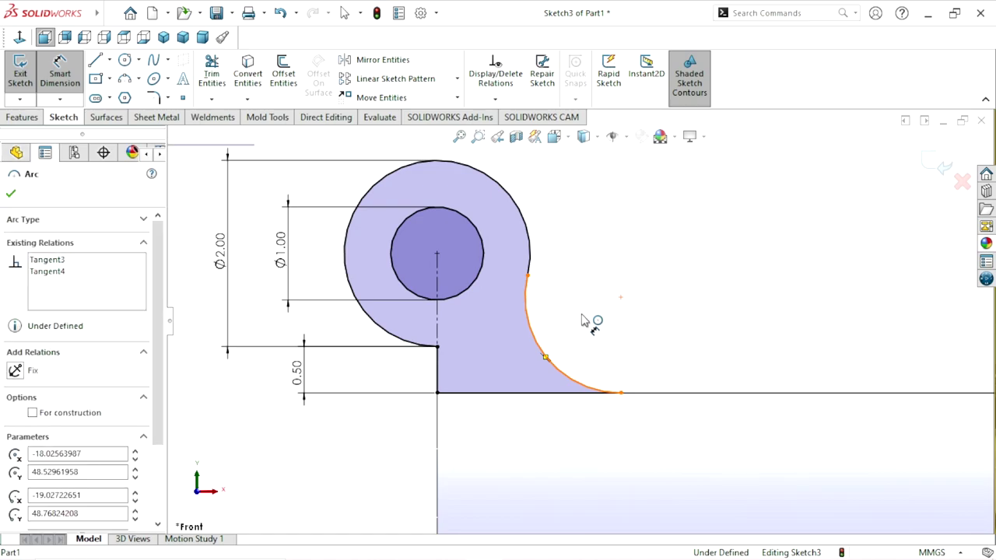
left_click(582, 321)
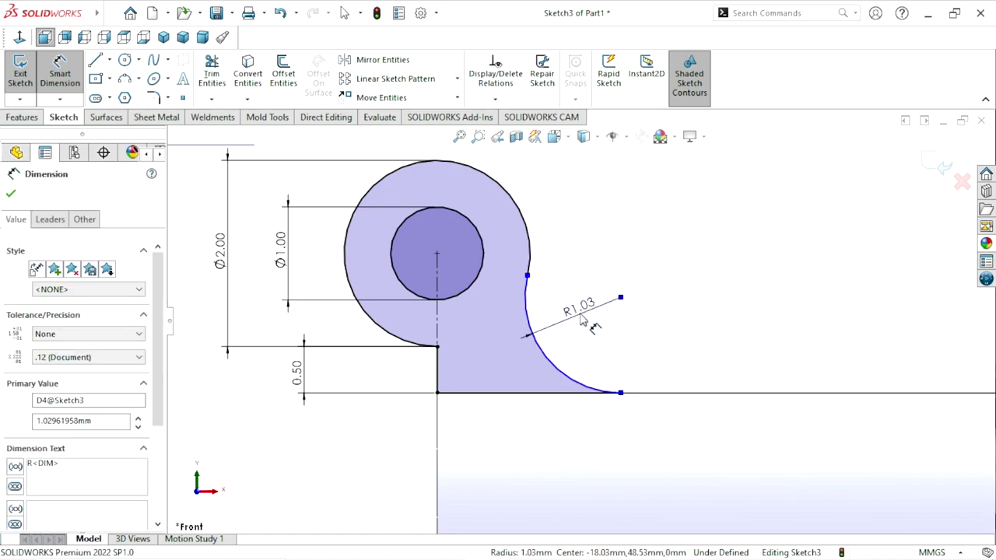
type("1")
left_click(519, 294)
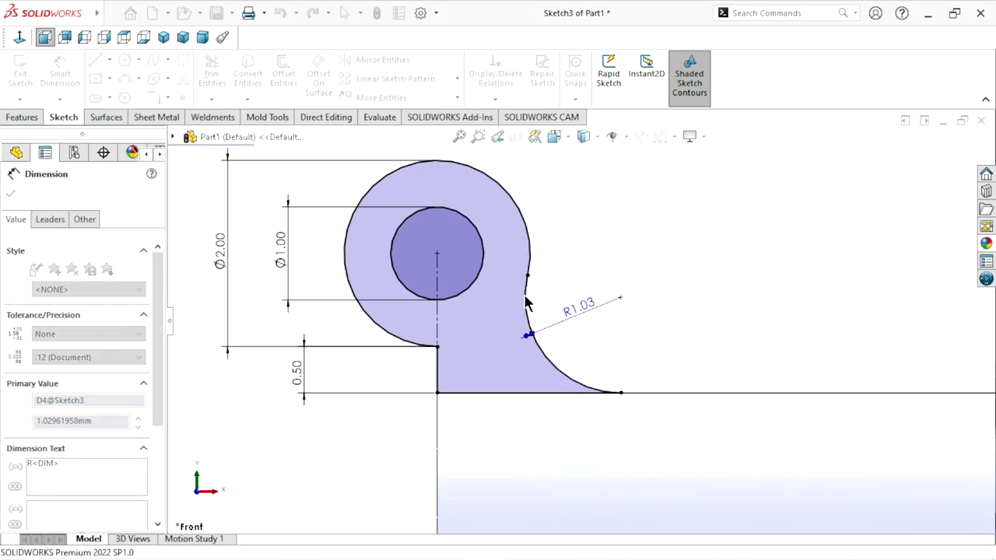
scroll(577, 322, "up", 2)
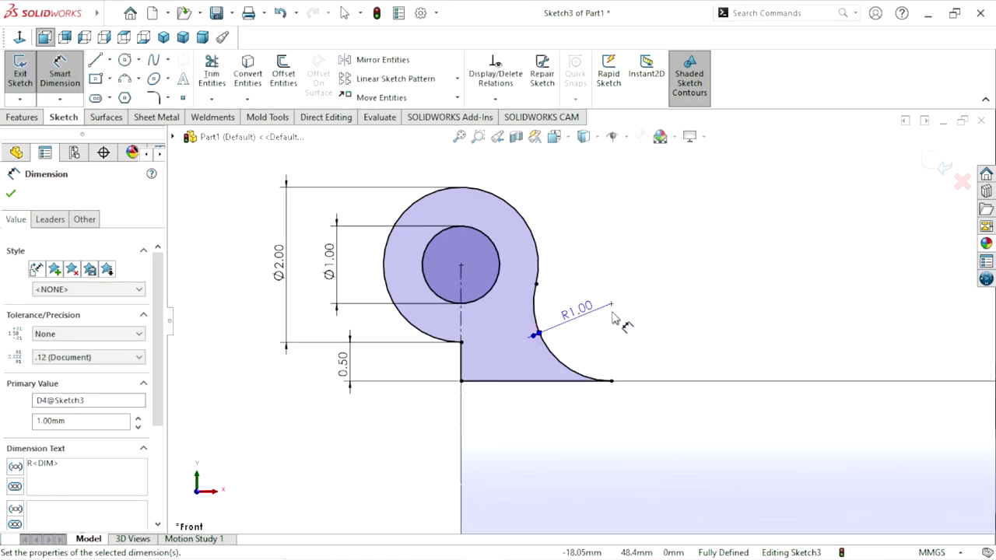
scroll(611, 319, "down", 1)
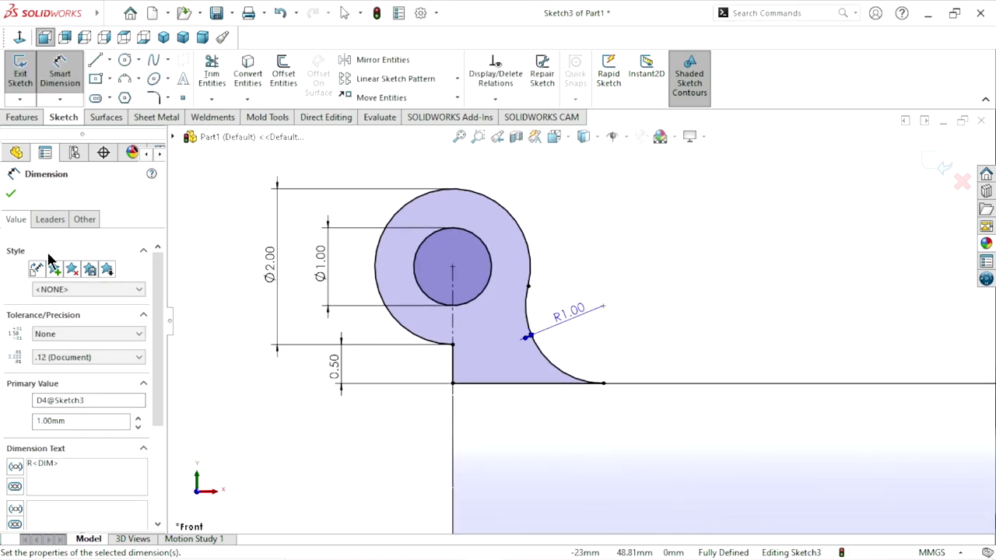
left_click(11, 194)
key("Escape")
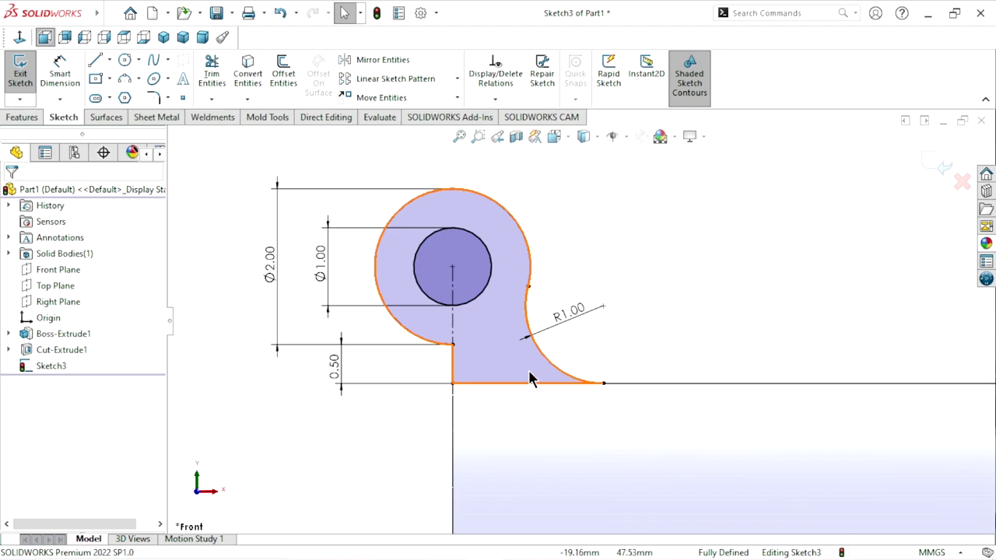
scroll(616, 354, "up", 2)
- Extrude Sketch3 as a Mid Plane boss with 45 mm depth
left_click(31, 113)
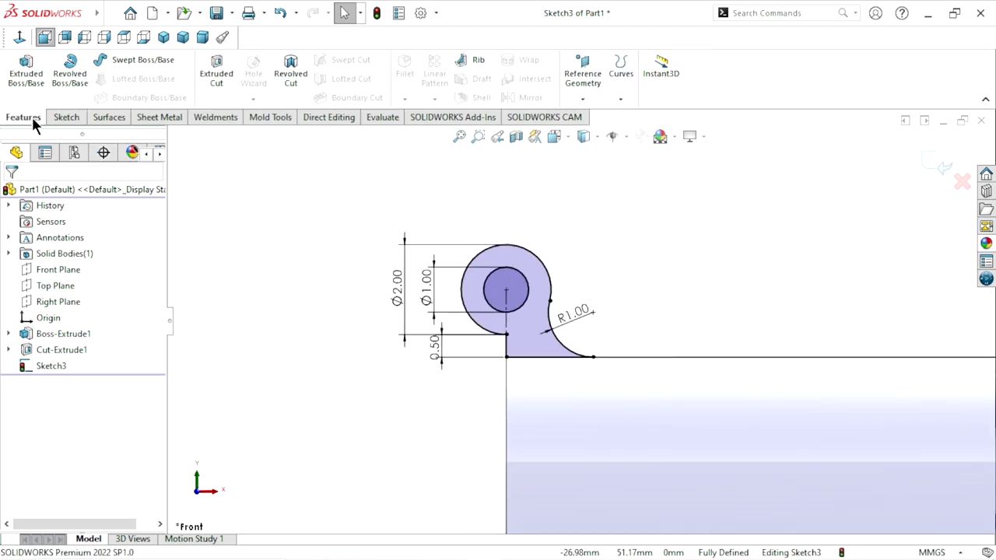
left_click(32, 83)
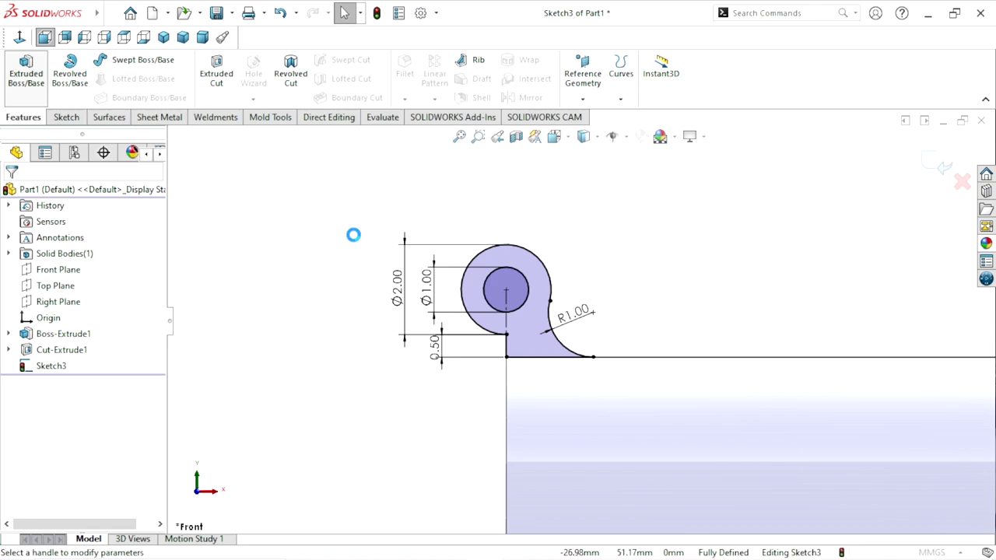
scroll(580, 320, "up", 3)
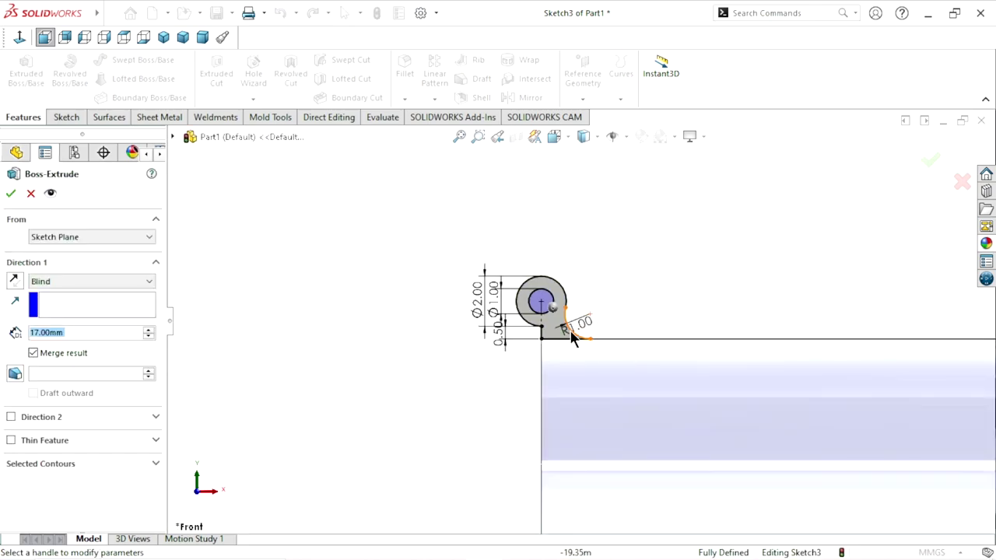
scroll(576, 323, "up", 3)
mouse_move(491, 296)
middle_mouse_down()
mouse_move(534, 371)
mouse_move(718, 456)
mouse_move(707, 420)
middle_mouse_up()
left_click(94, 275)
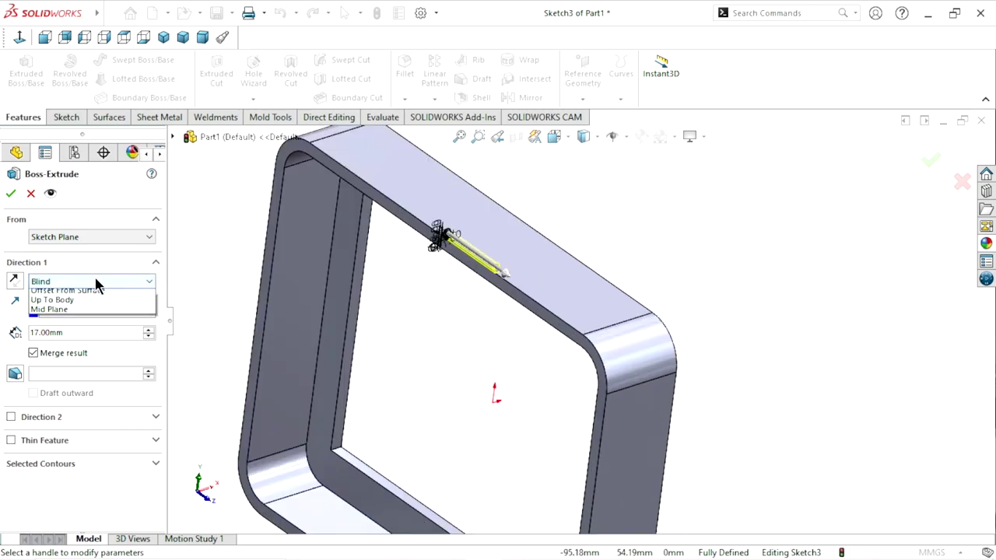
left_click(64, 351)
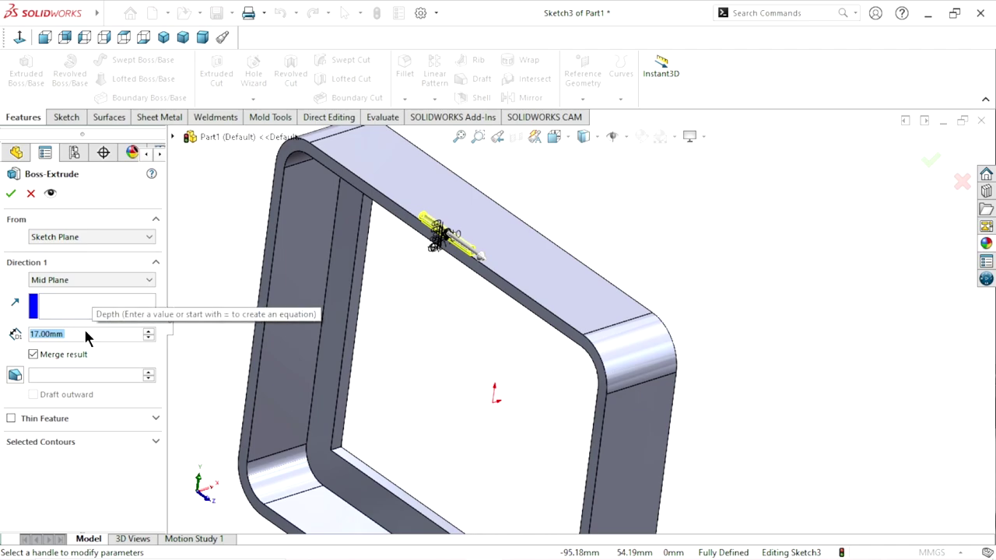
type("445")
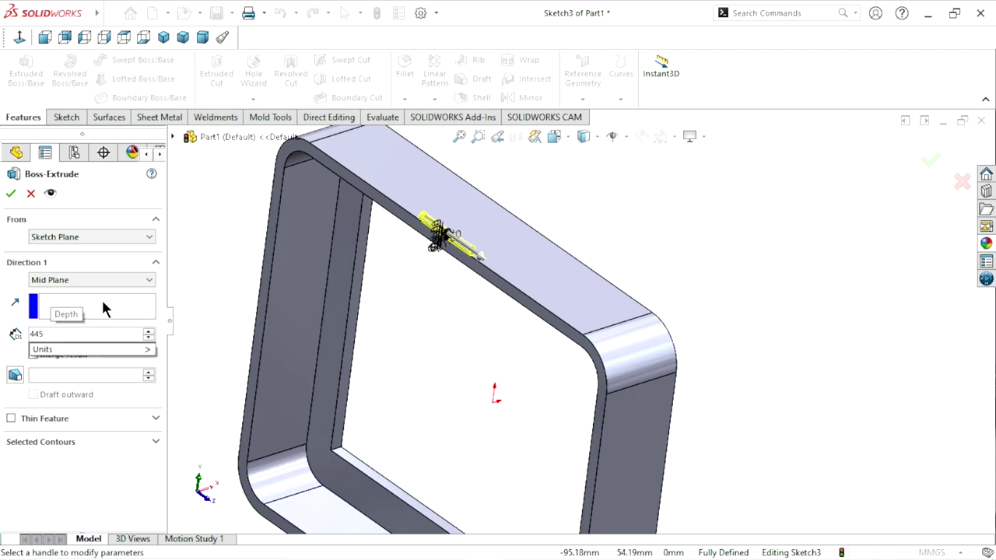
key("BackSpace")
key("BackSpace")
type("5")
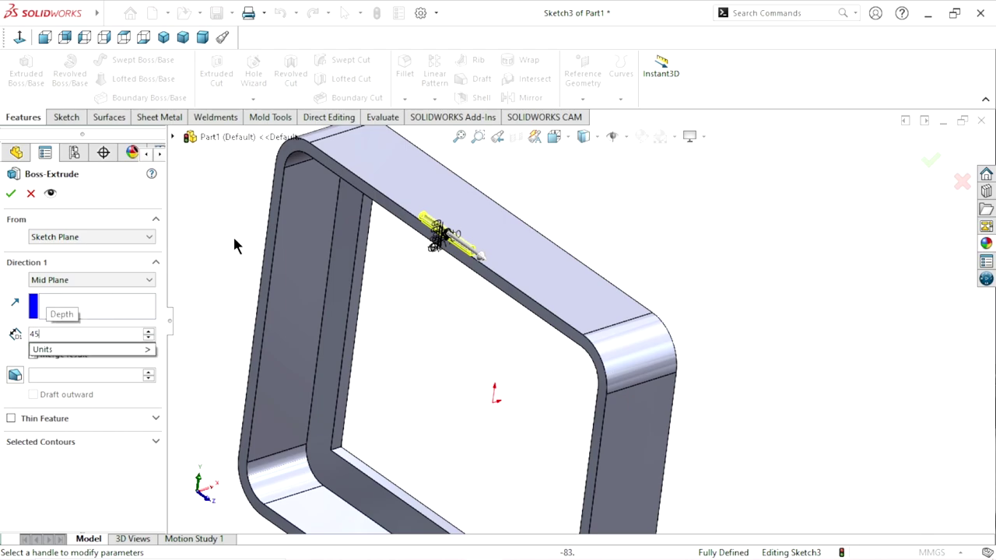
key("Return")
left_click(13, 194)
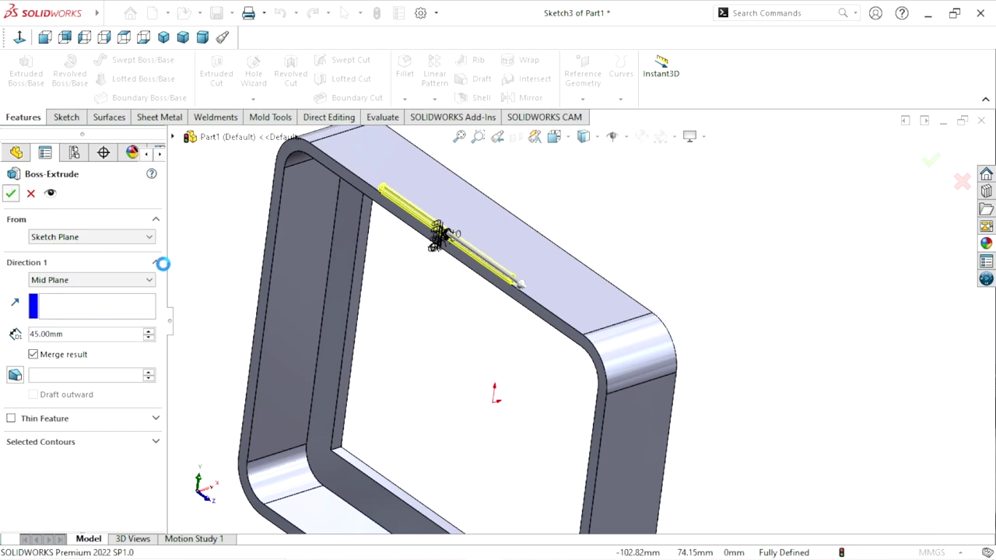
- Orbit the part, then switch to Trimetric and finally Isometric view orientation
scroll(440, 311, "up", 3)
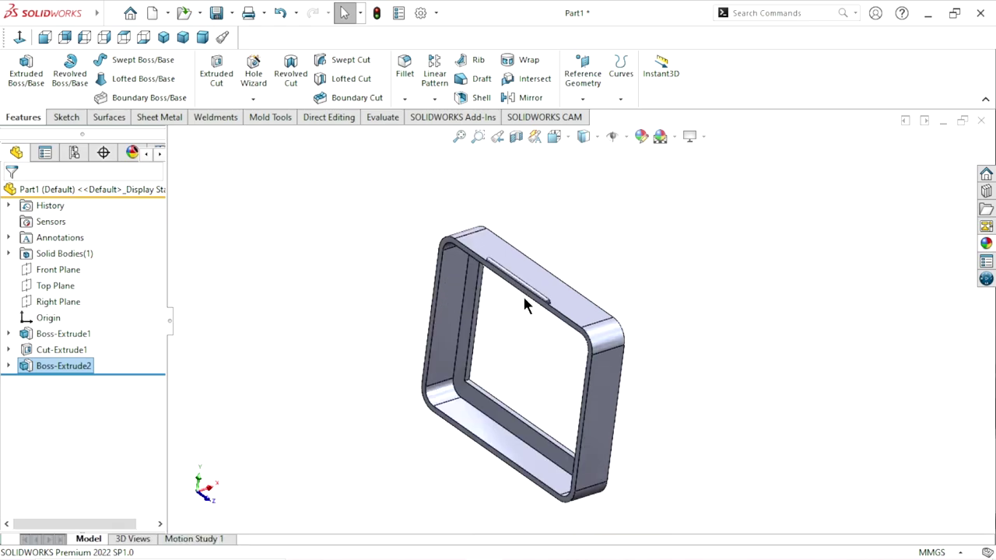
scroll(523, 294, "down", 3)
scroll(769, 301, "down", 3)
mouse_move(735, 330)
middle_mouse_down()
mouse_move(709, 313)
mouse_move(607, 316)
middle_mouse_up()
scroll(689, 332, "up", 5)
scroll(671, 367, "down", 2)
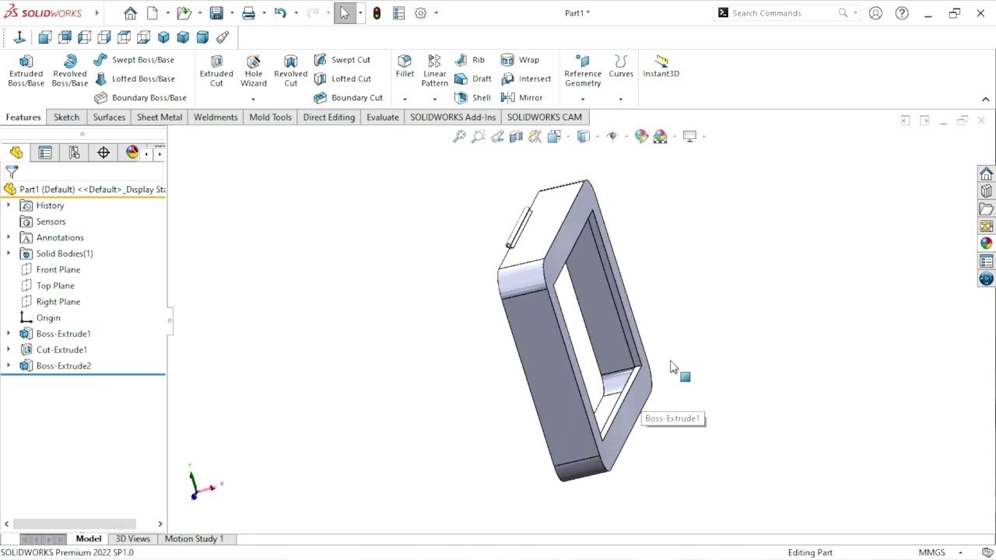
scroll(674, 369, "up", 3)
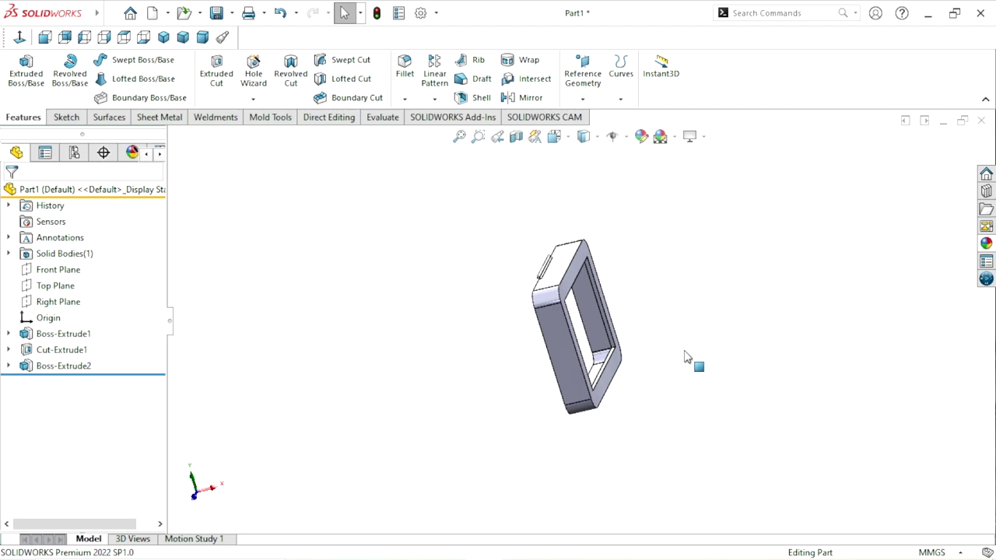
left_click(183, 39)
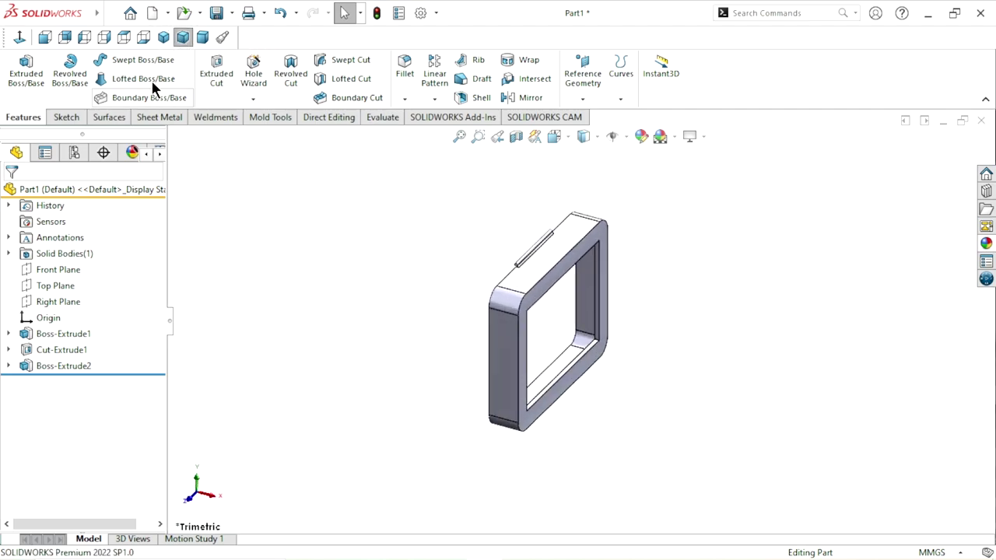
left_click(163, 37)
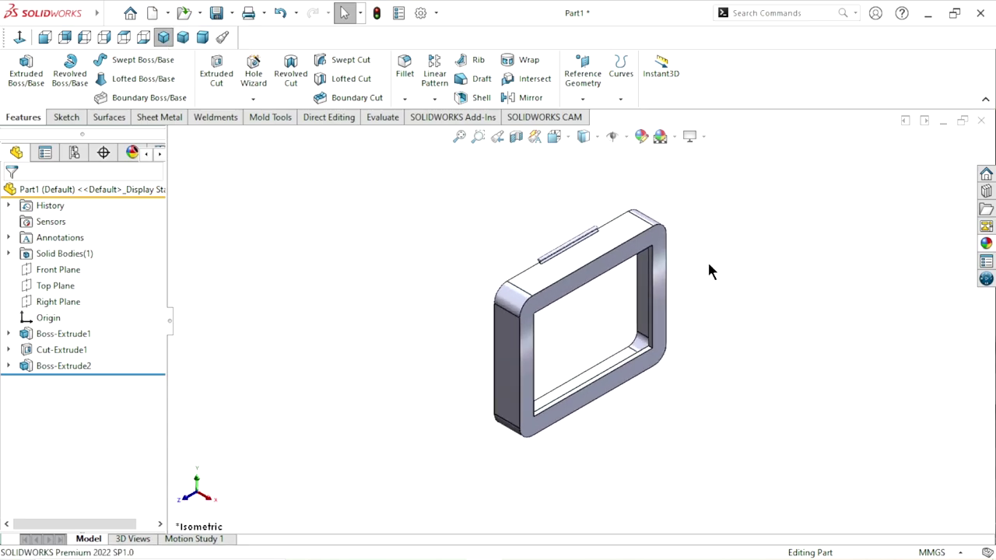
scroll(701, 269, "down", 2)
- Apply the PW-MT11070 textured appearance to the whole part
left_click(984, 246)
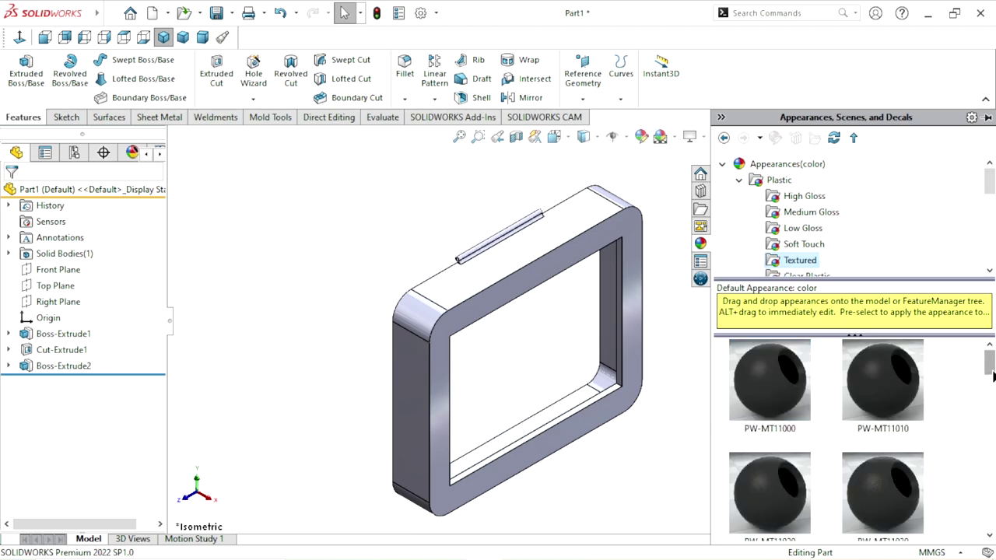
left_click_drag(993, 376, 993, 408)
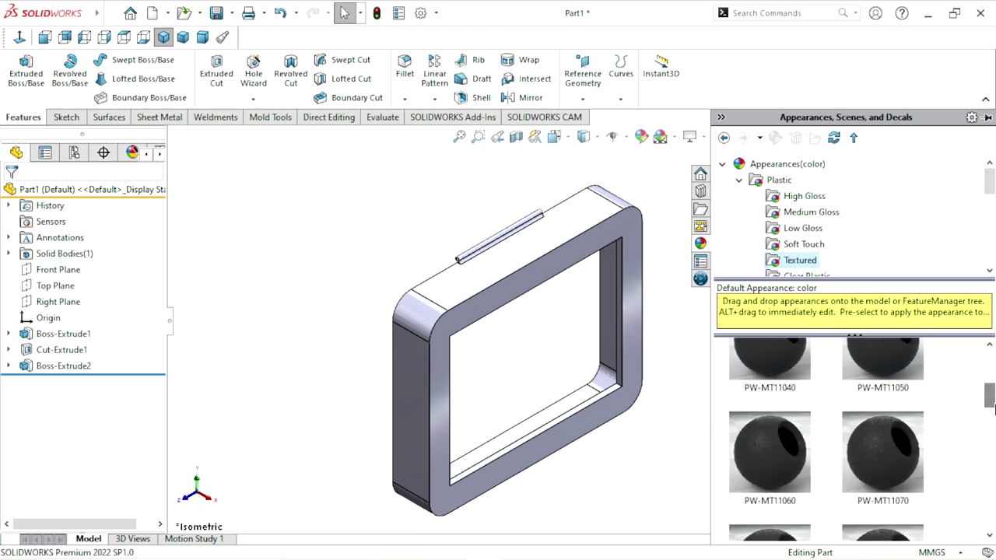
double_click(884, 452)
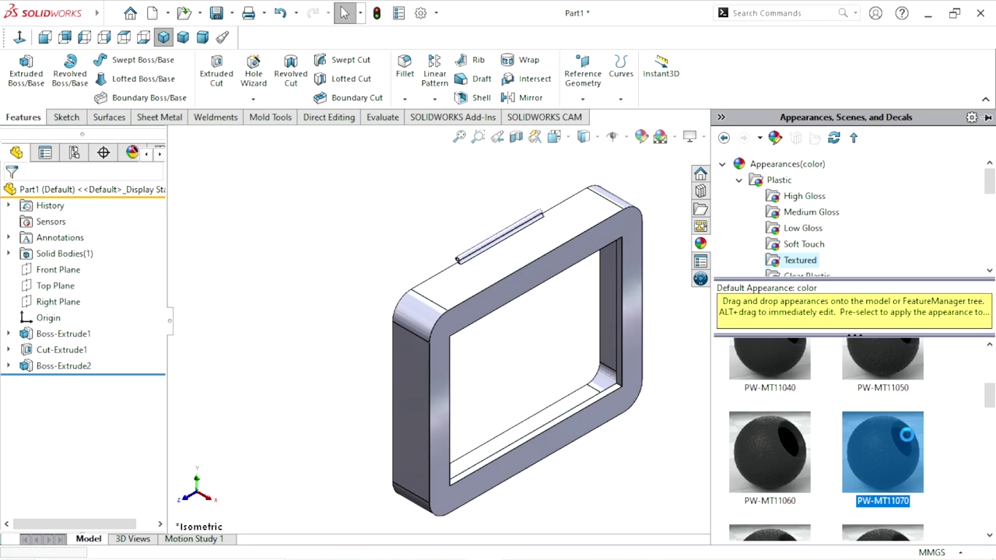
scroll(639, 311, "down", 3)
scroll(594, 303, "up", 1)
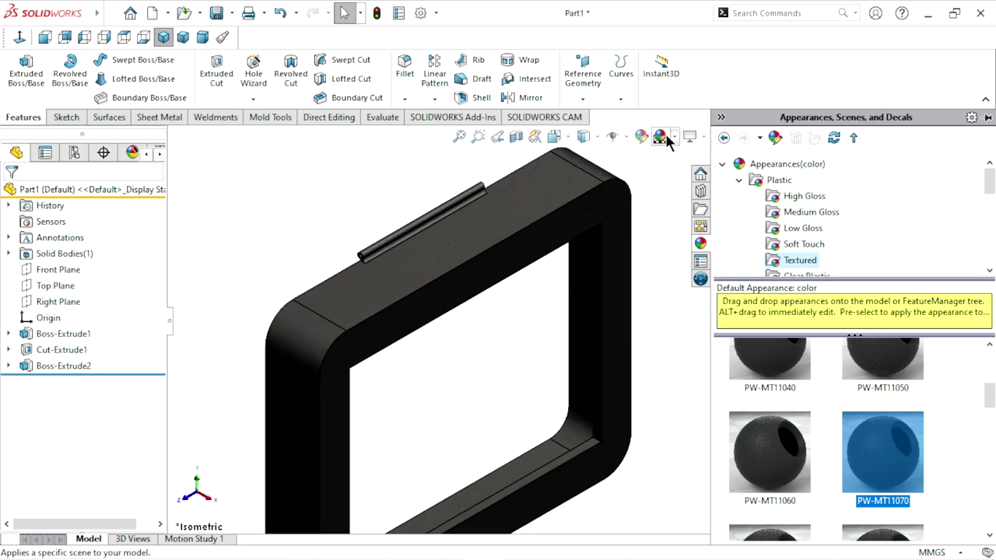
- Edit the appearance to dark grey RGB 64 and enlarge its texture mapping
left_click(641, 136)
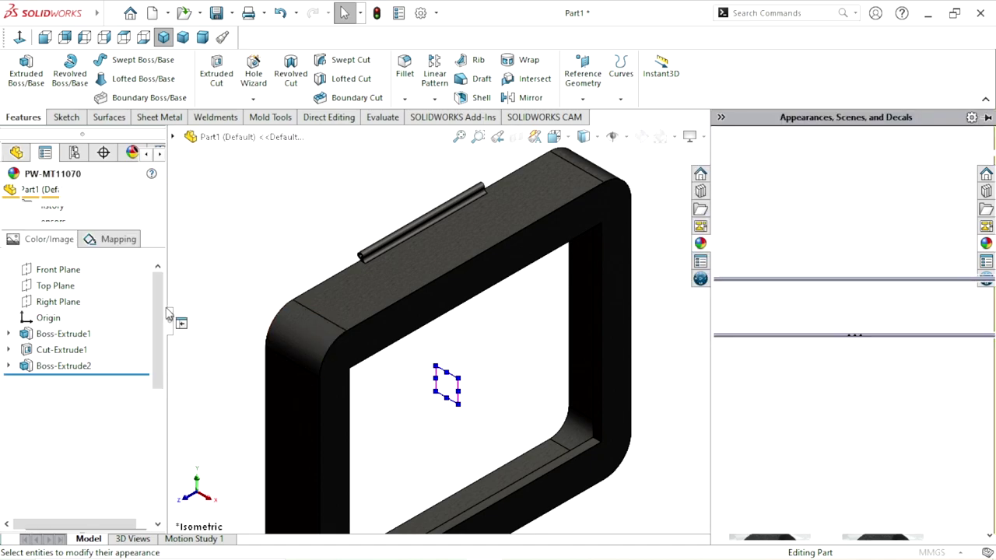
scroll(153, 368, "down", 3)
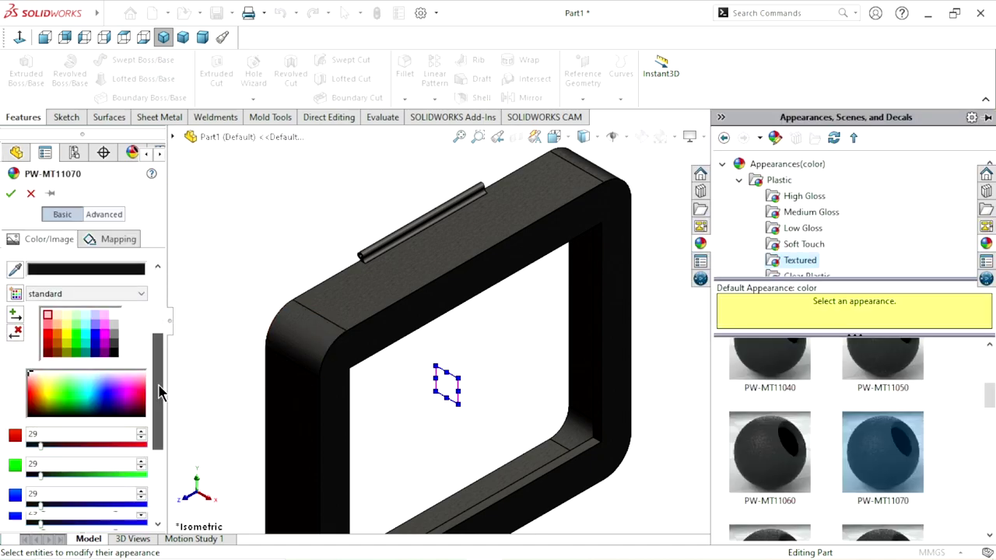
left_click(117, 341)
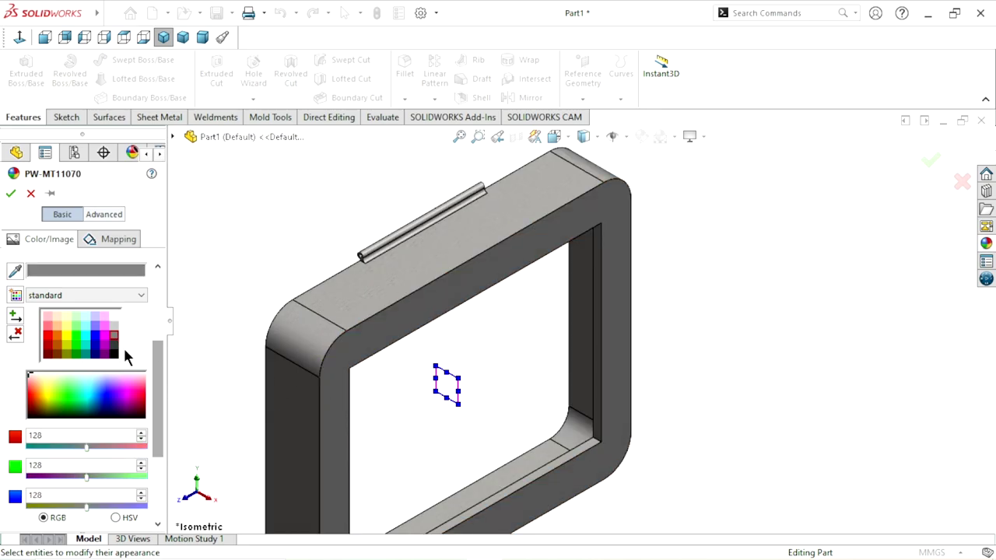
left_click(115, 347)
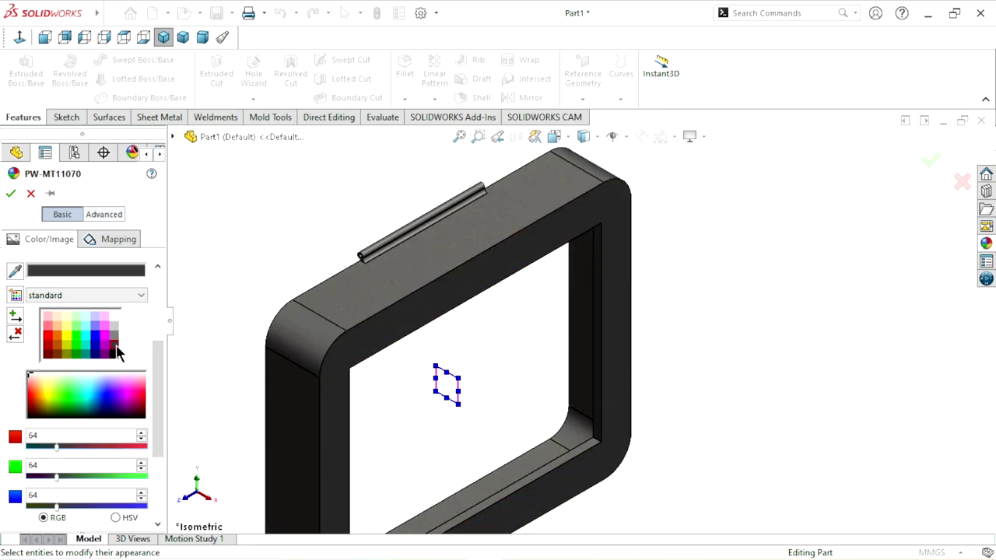
scroll(442, 393, "down", 1)
scroll(441, 399, "down", 1)
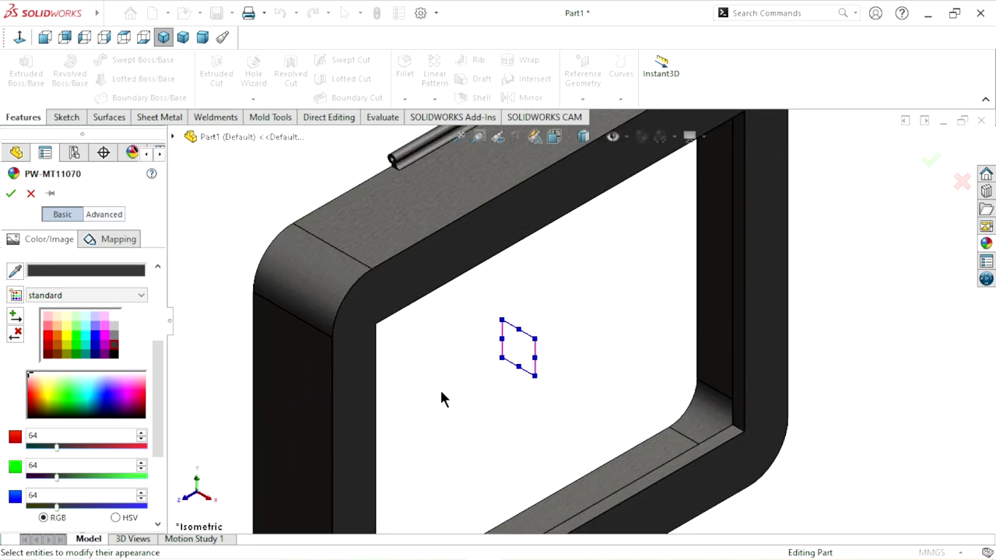
scroll(440, 398, "up", 1)
scroll(529, 385, "down", 1)
scroll(556, 311, "down", 1)
scroll(537, 255, "up", 1)
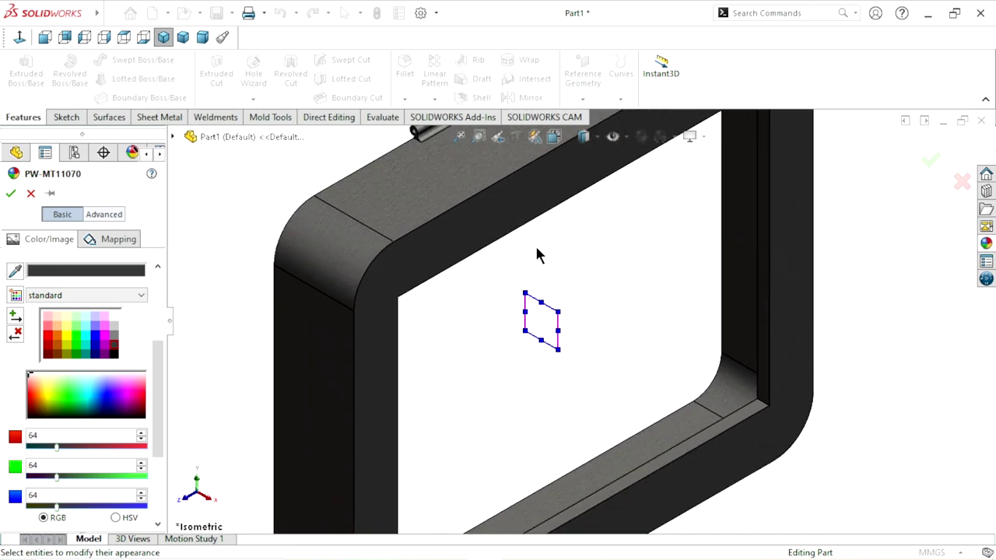
scroll(509, 197, "down", 2)
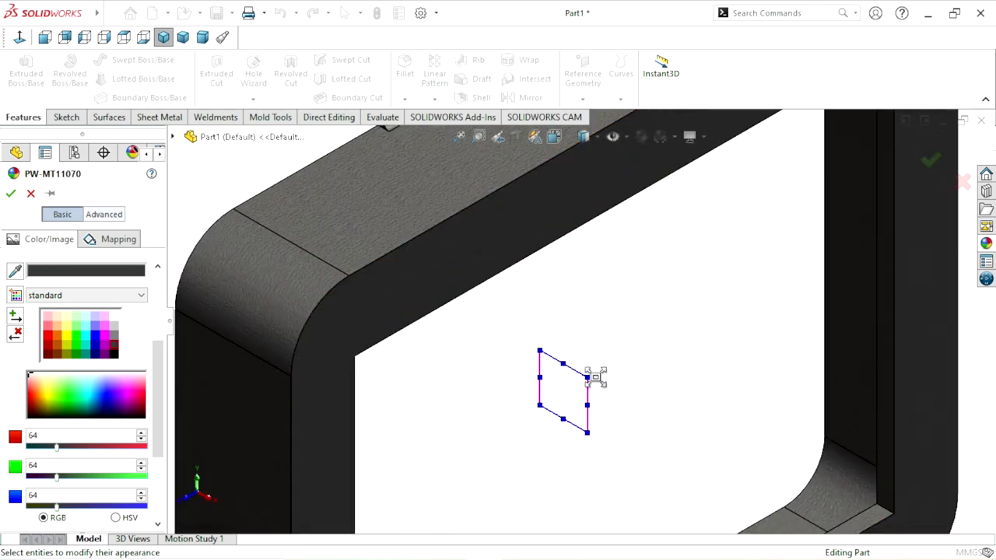
left_click_drag(595, 378, 646, 365)
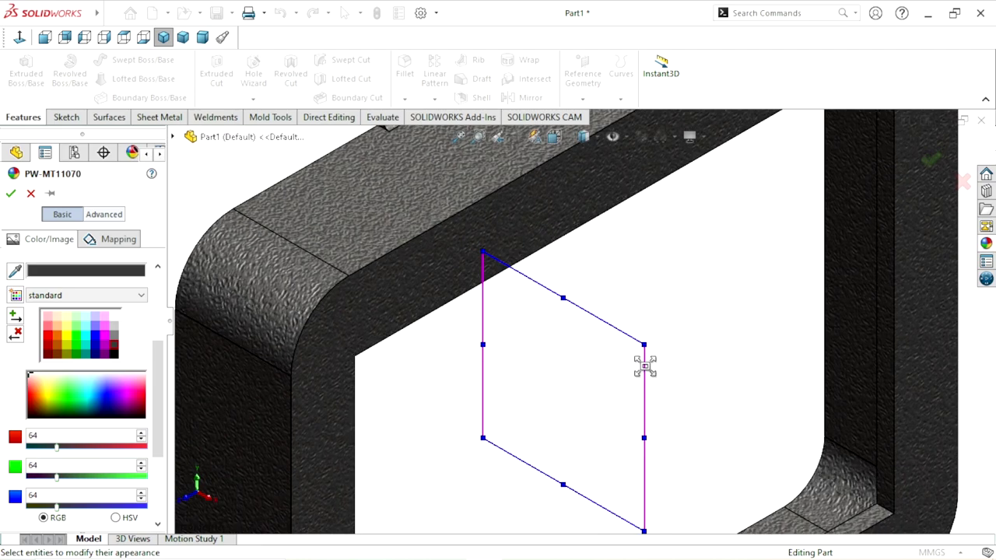
left_click(10, 194)
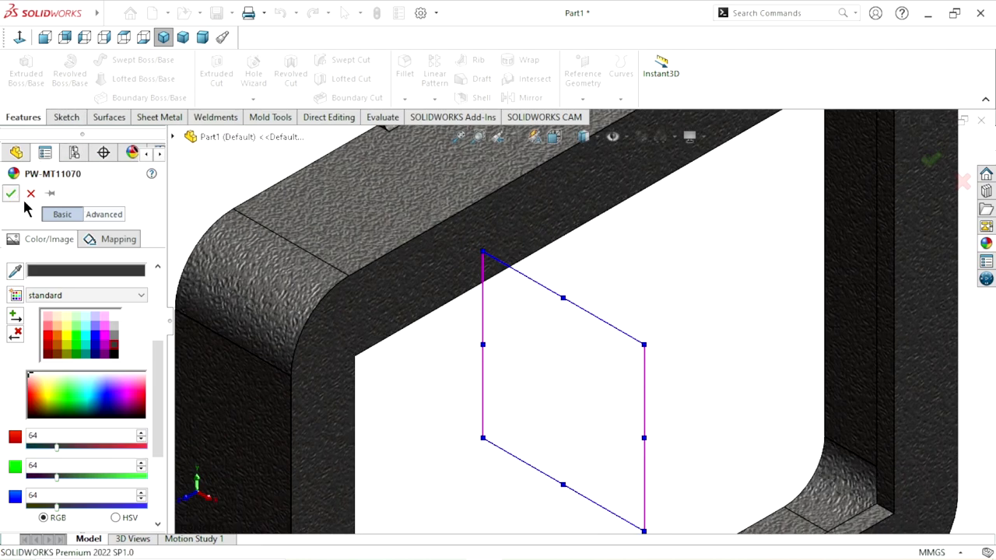
- Close the appearance settings and adjust the view of the part
key("f")
scroll(591, 233, "down", 2)
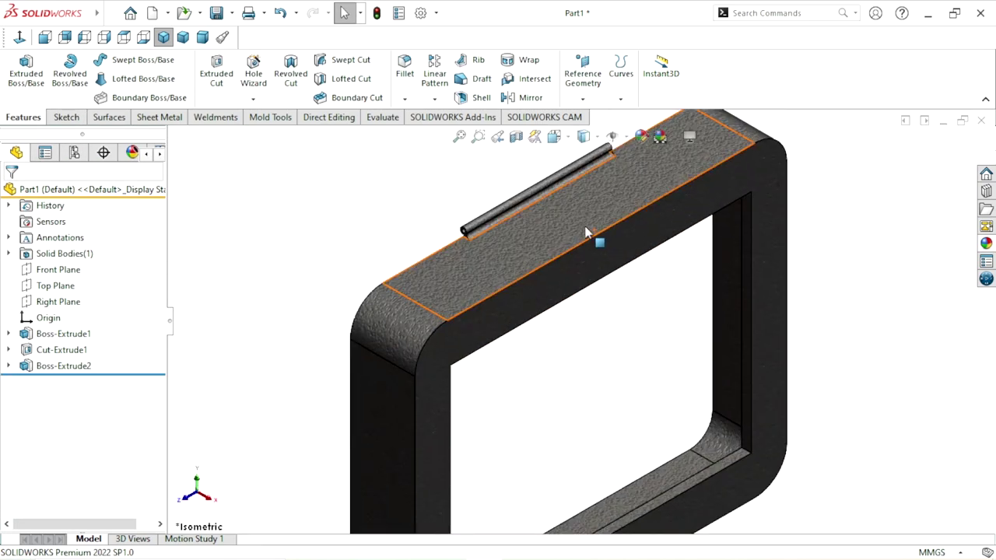
scroll(475, 264, "down", 3)
scroll(502, 280, "up", 1)
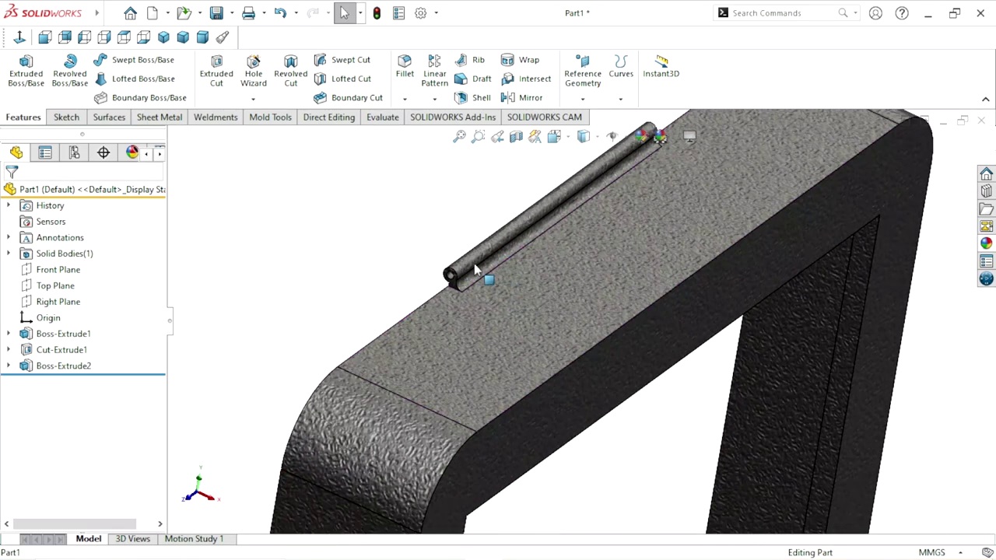
scroll(471, 288, "down", 2)
scroll(476, 342, "down", 2)
- Give the tube's circular end face a white high gloss plastic appearance
left_click(447, 367)
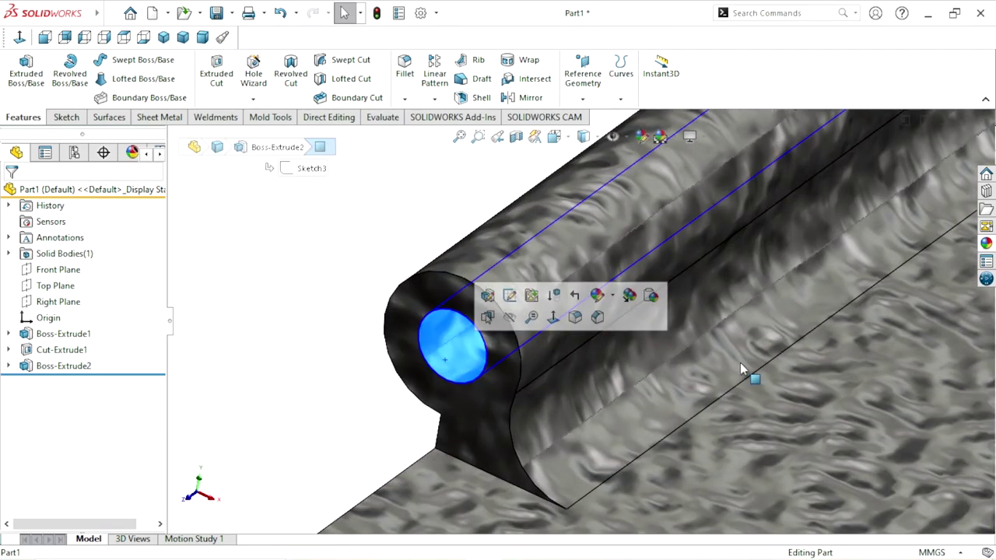
left_click(986, 244)
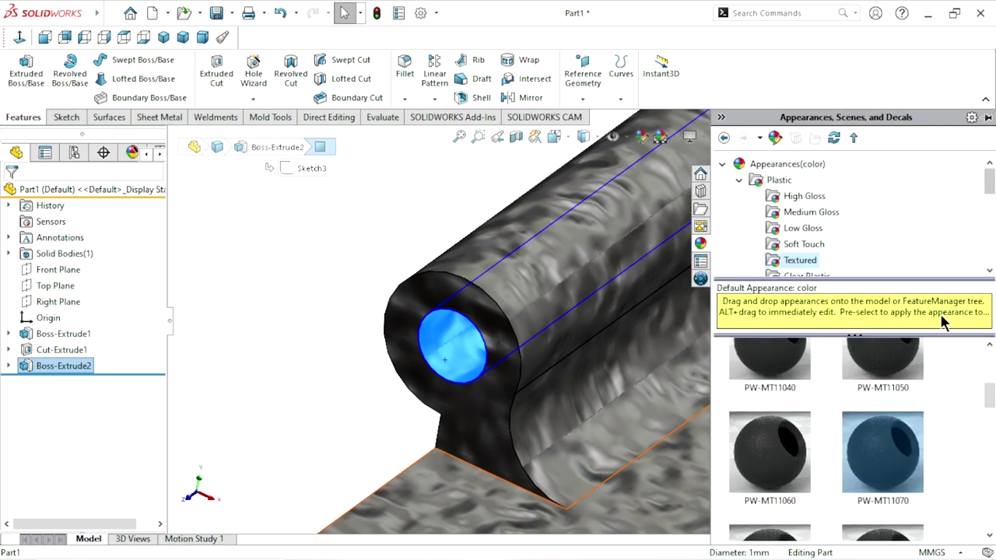
left_click(794, 199)
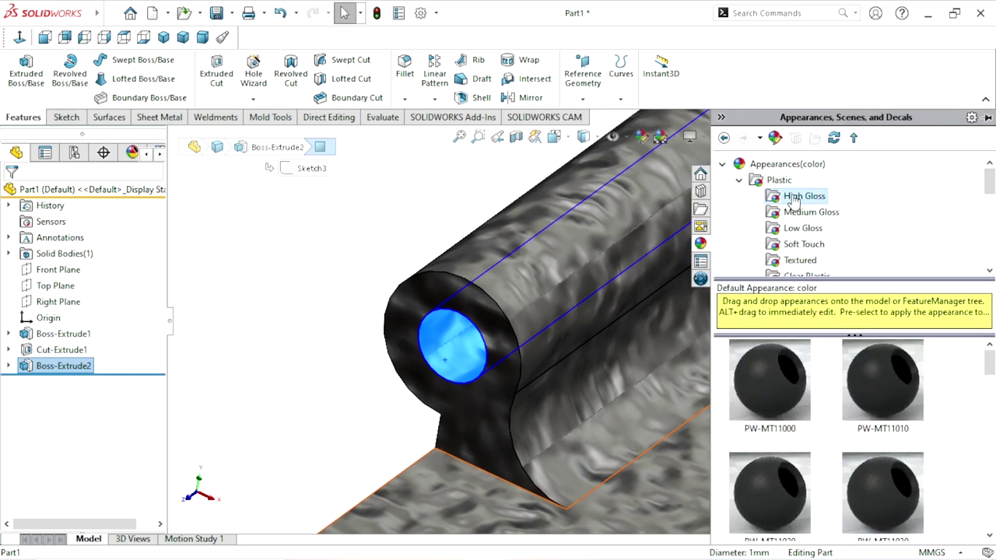
left_click(792, 392)
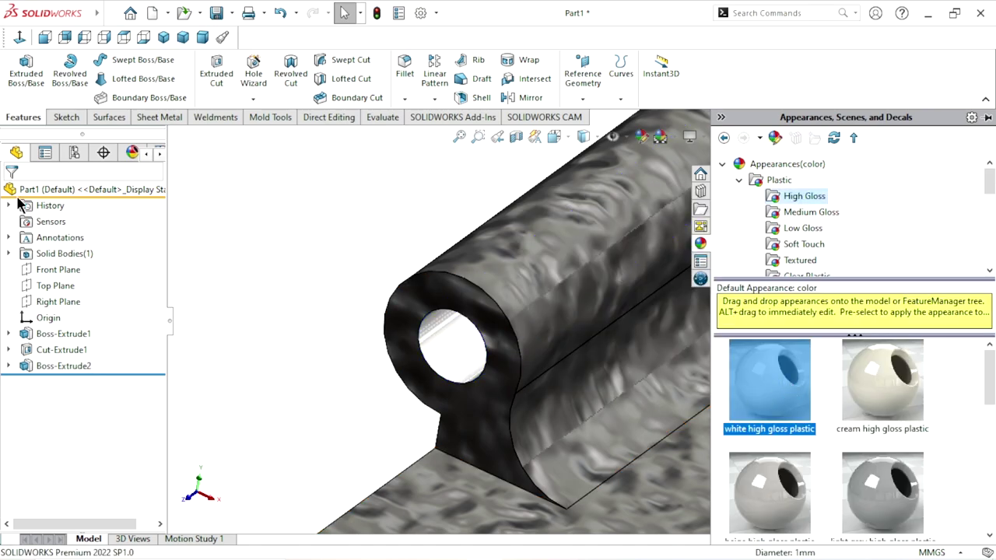
scroll(320, 341, "up", 5)
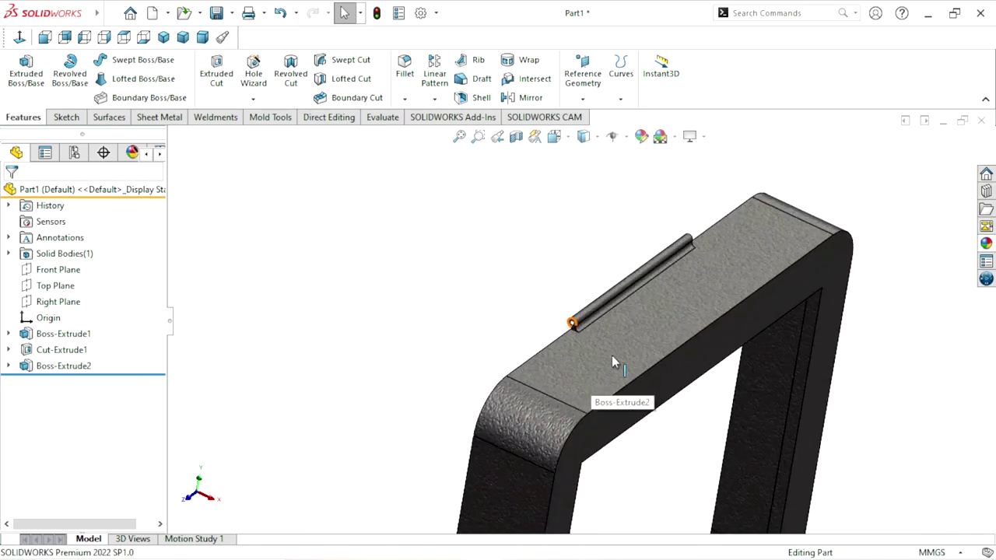
scroll(611, 363, "up", 3)
scroll(718, 402, "up", 2)
scroll(661, 423, "down", 2)
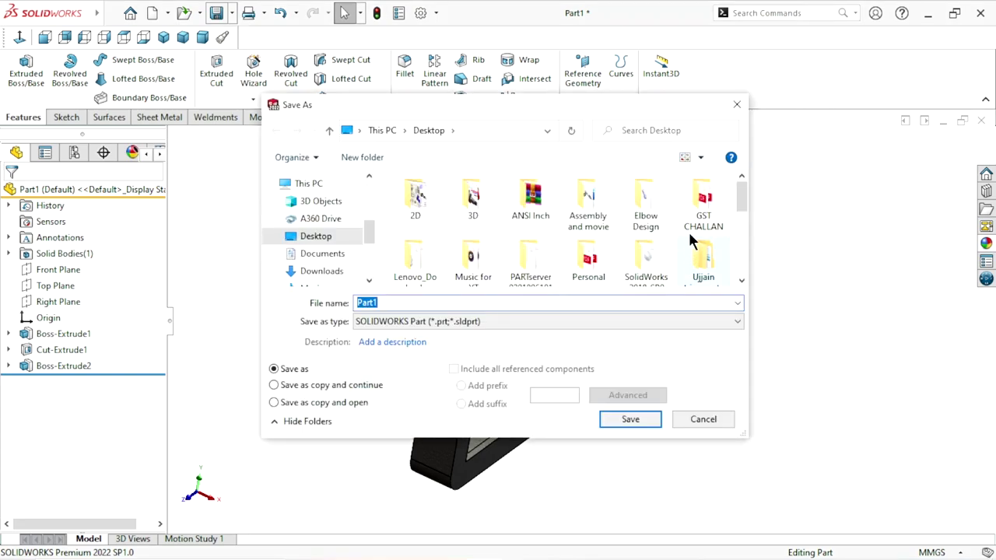
- Save the part as Welding helmet part2 in Desktop > 3D > welding helmet
mouse_move(739, 197)
left_mouse_down()
mouse_move(745, 240)
mouse_move(743, 194)
left_mouse_up()
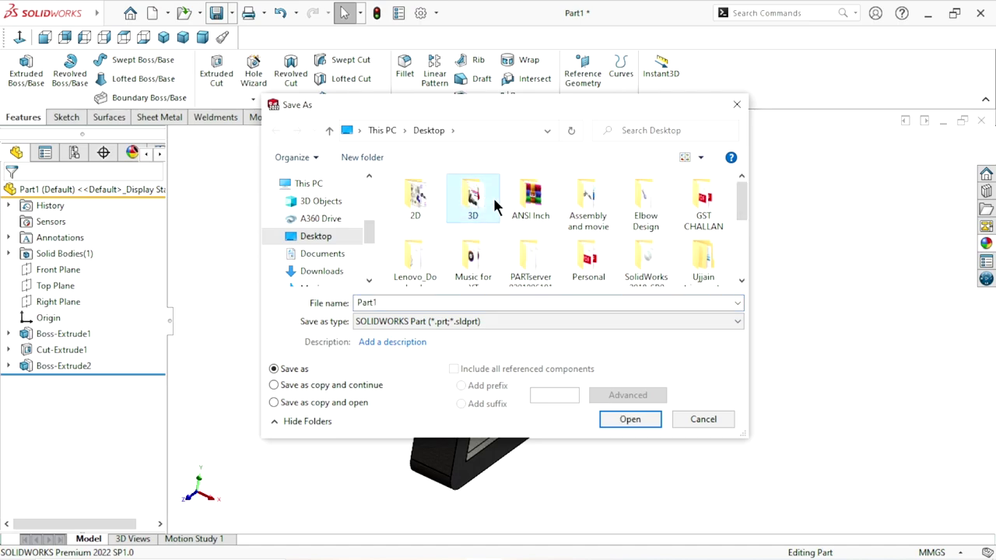
double_click(496, 206)
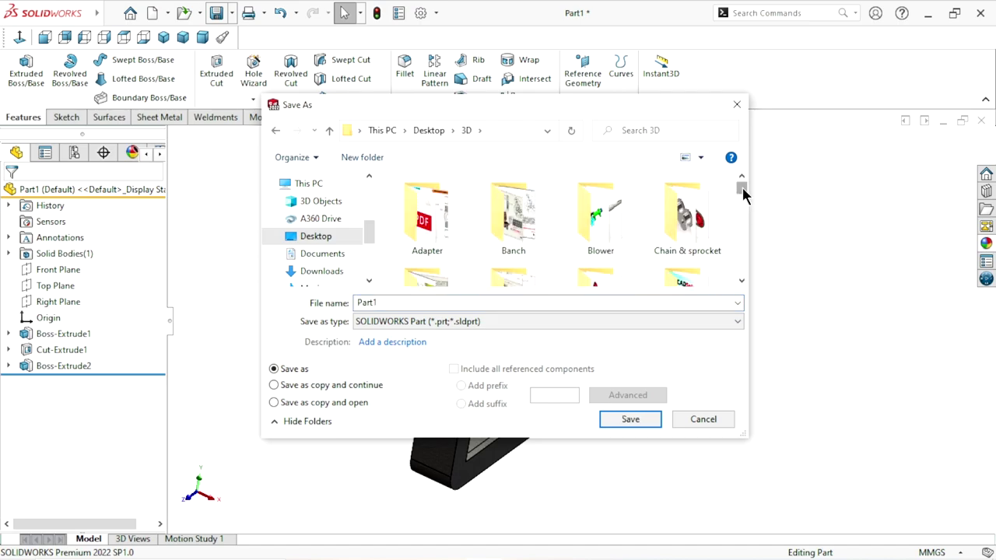
left_click_drag(743, 189, 745, 215)
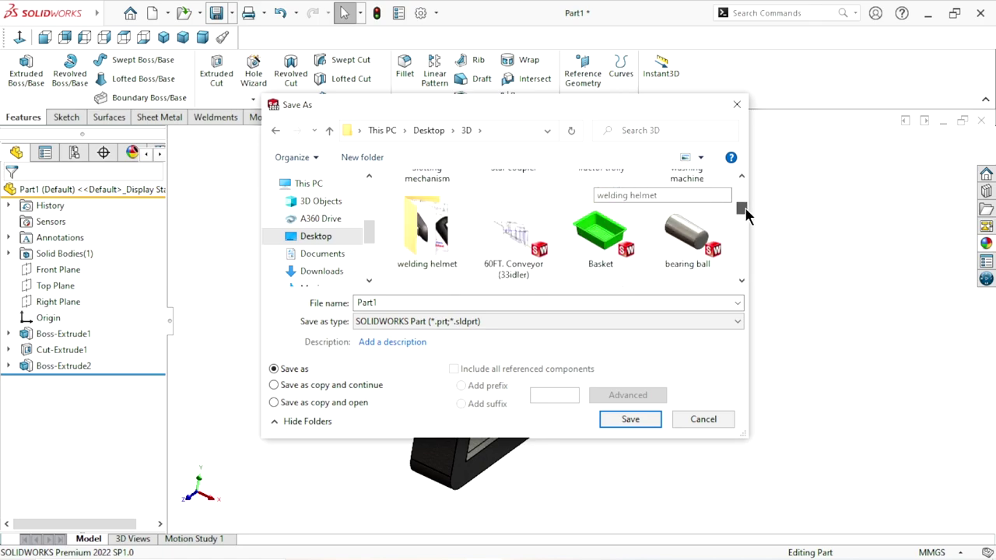
double_click(425, 232)
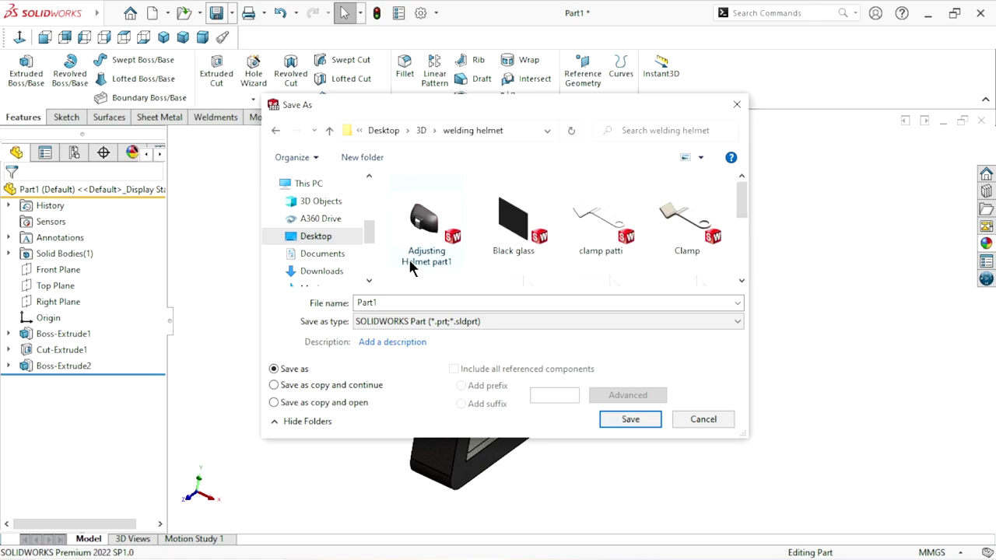
double_click(388, 303)
type("Welding helme")
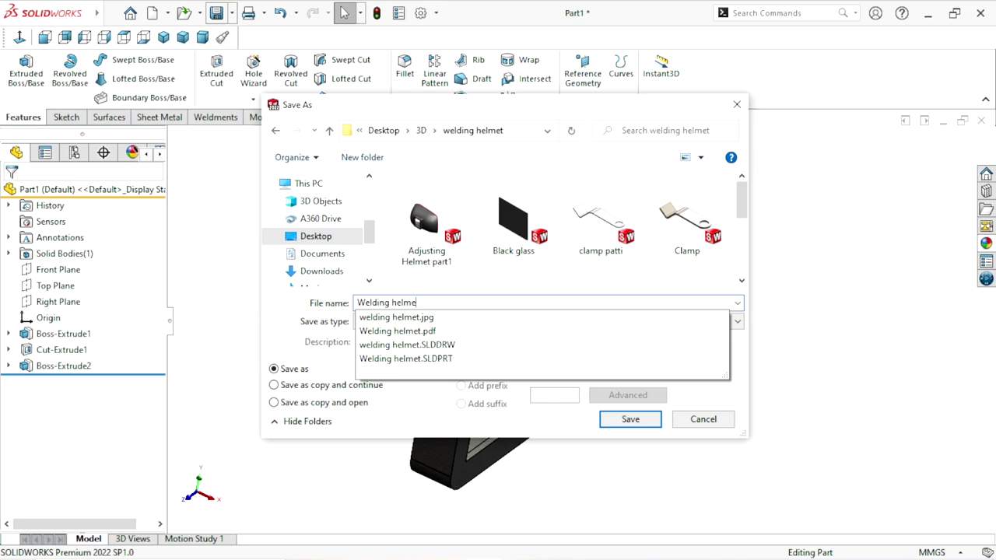
type("t ")
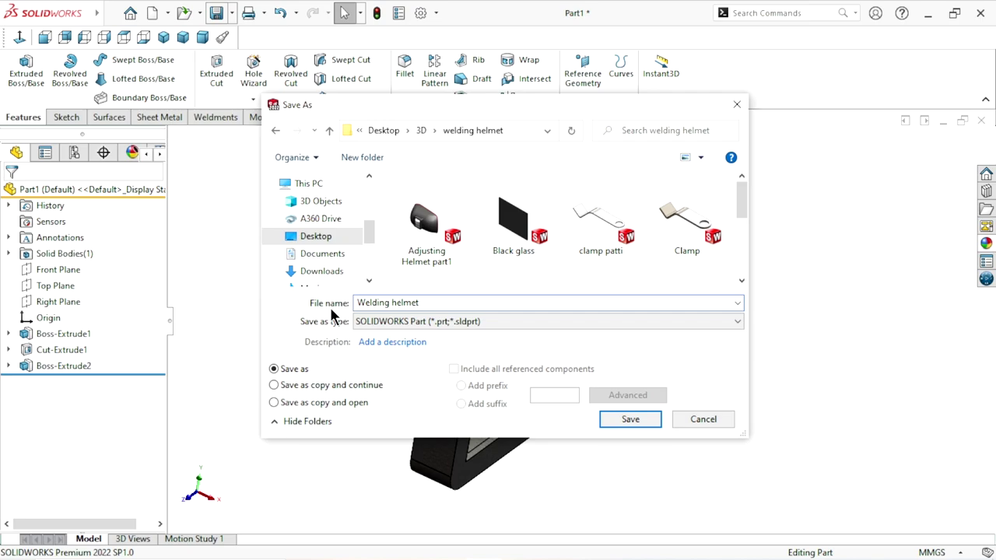
type("part2")
left_click(651, 428)
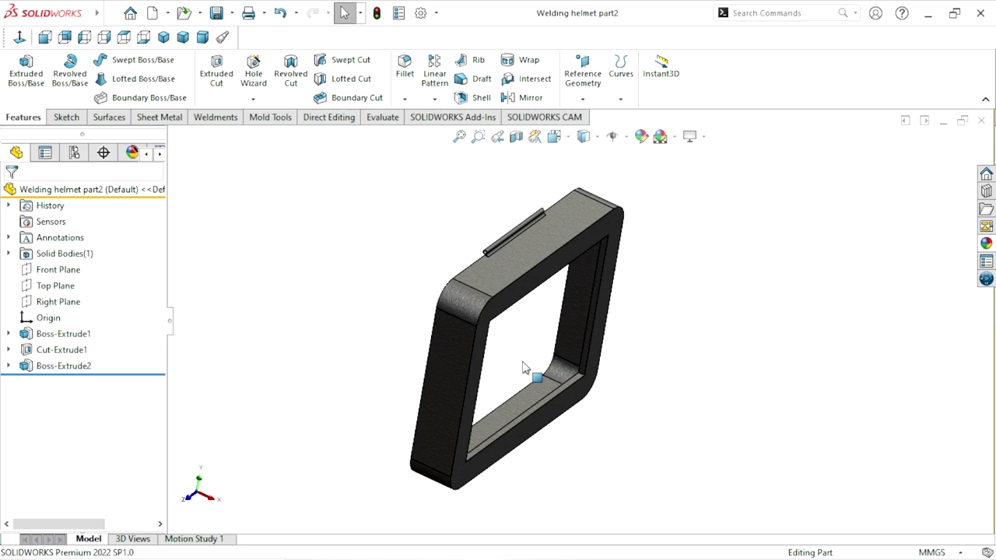
- Switch to isometric view and start a new empty part
left_click(163, 37)
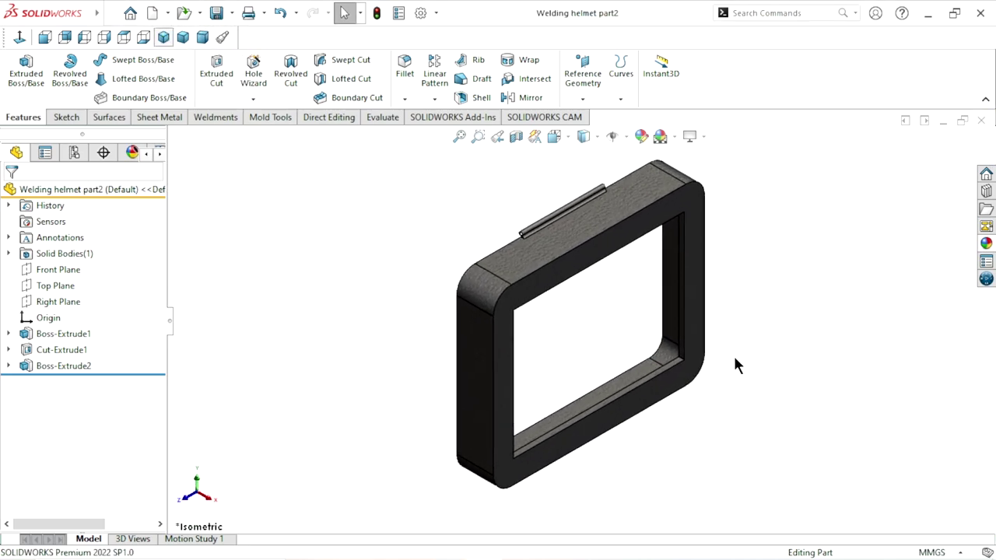
scroll(716, 334, "up", 3)
scroll(641, 303, "down", 3)
scroll(592, 327, "down", 2)
scroll(591, 327, "down", 2)
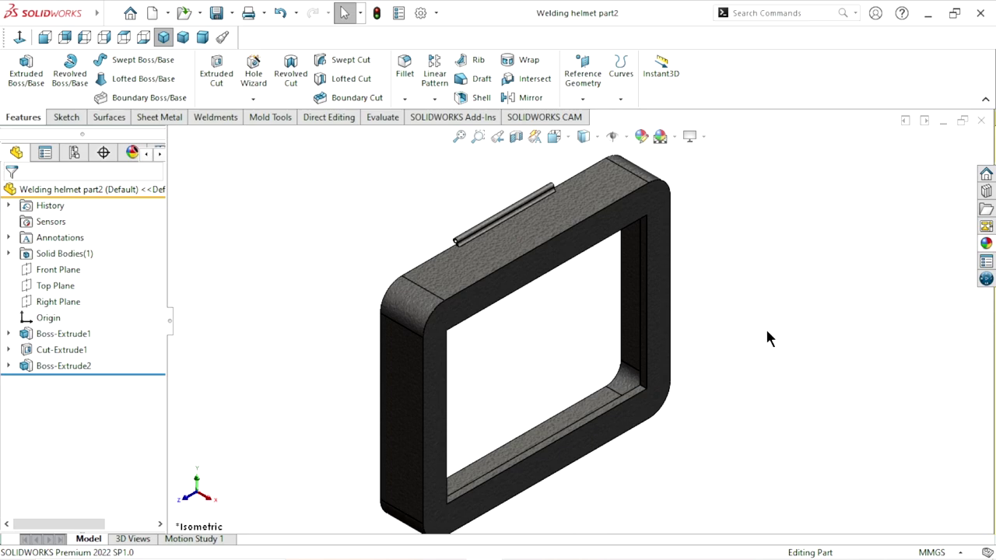
key("ctrl+n")
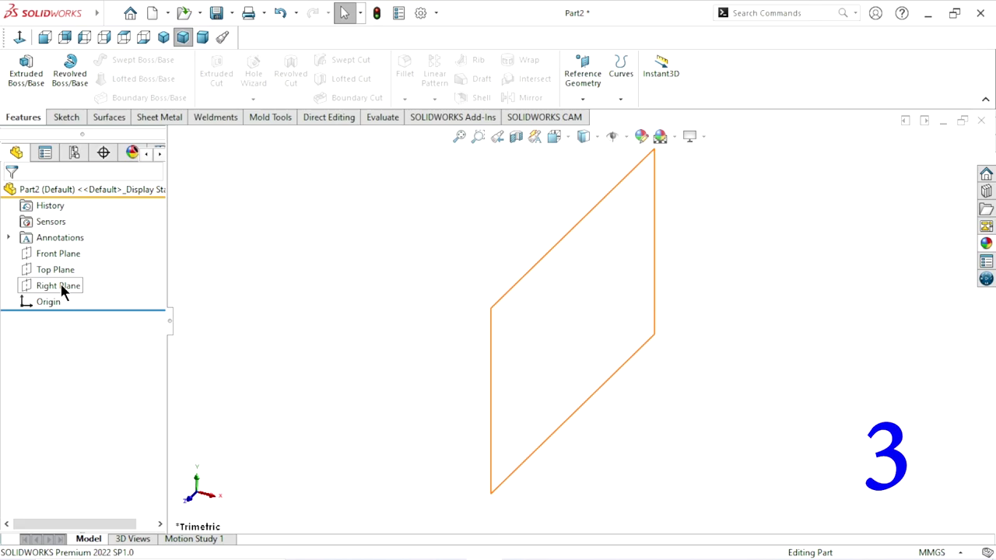
- Start a sketch on the Right Plane and draw a circle centred on the origin
left_click(62, 290)
left_click(73, 262)
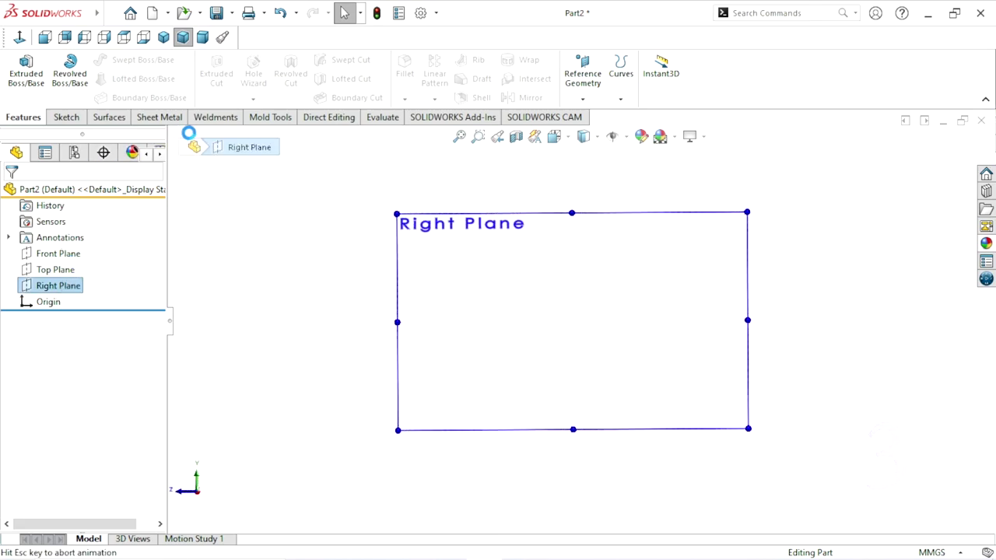
left_click(126, 64)
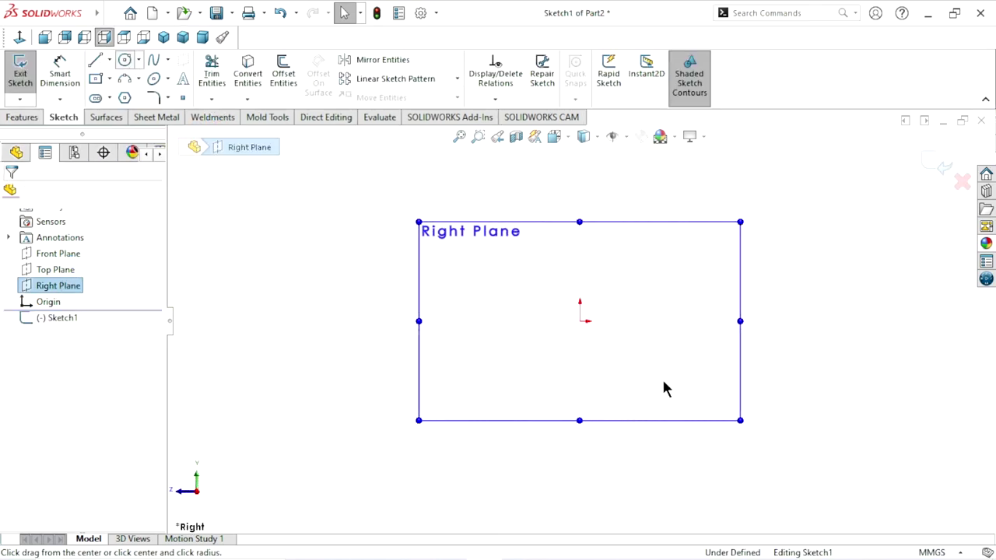
left_click(579, 321)
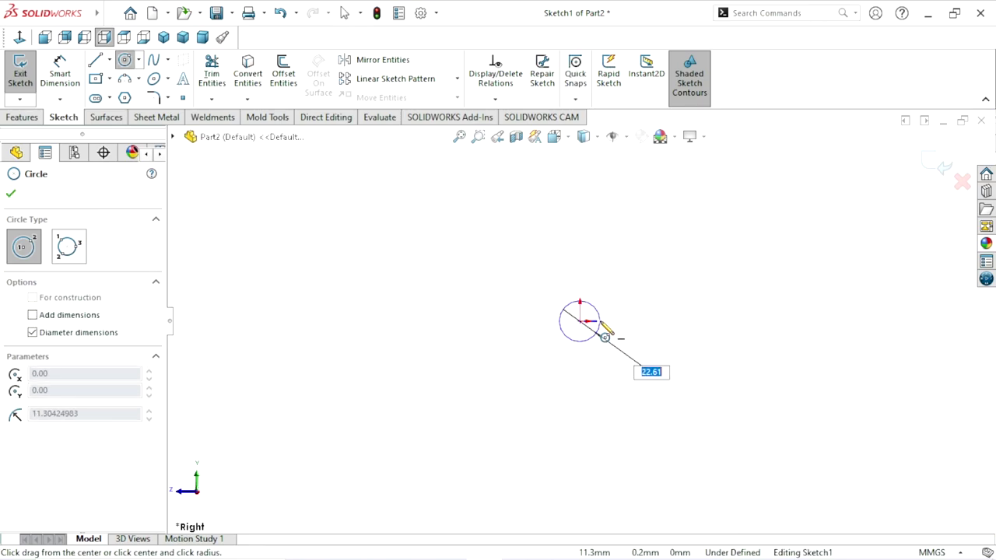
left_click(598, 330)
- Dimension the circle's diameter to 1 mm
left_click(59, 71)
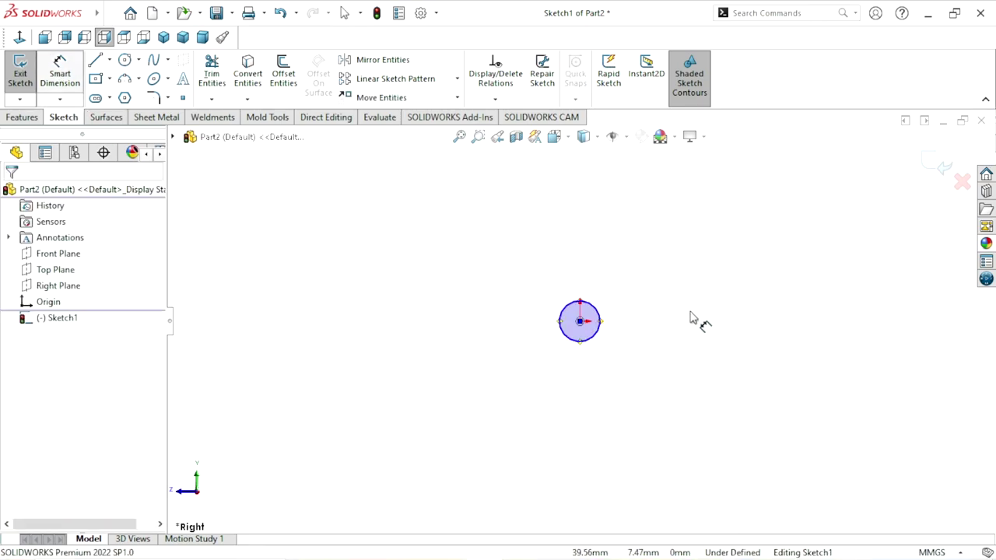
left_click(600, 324)
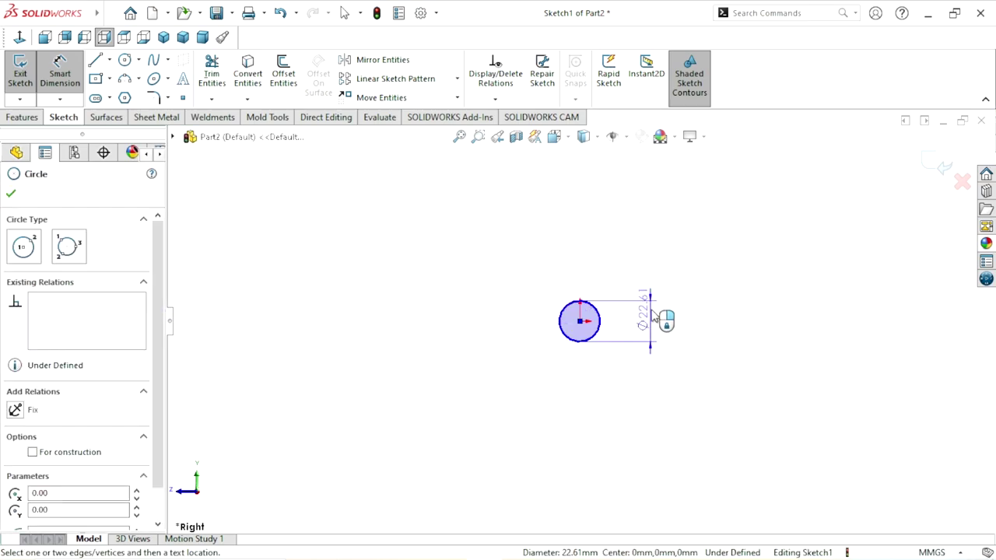
left_click(653, 316)
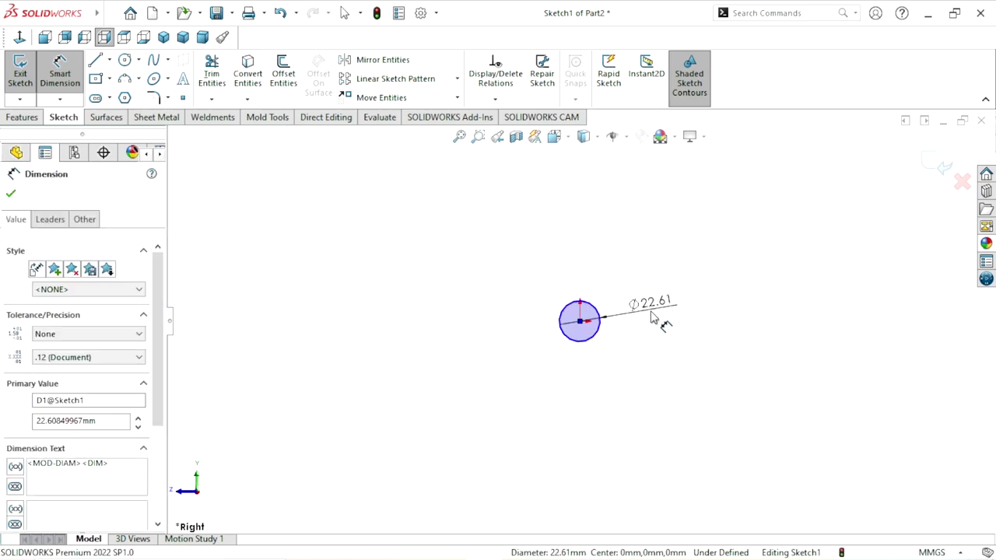
type("1")
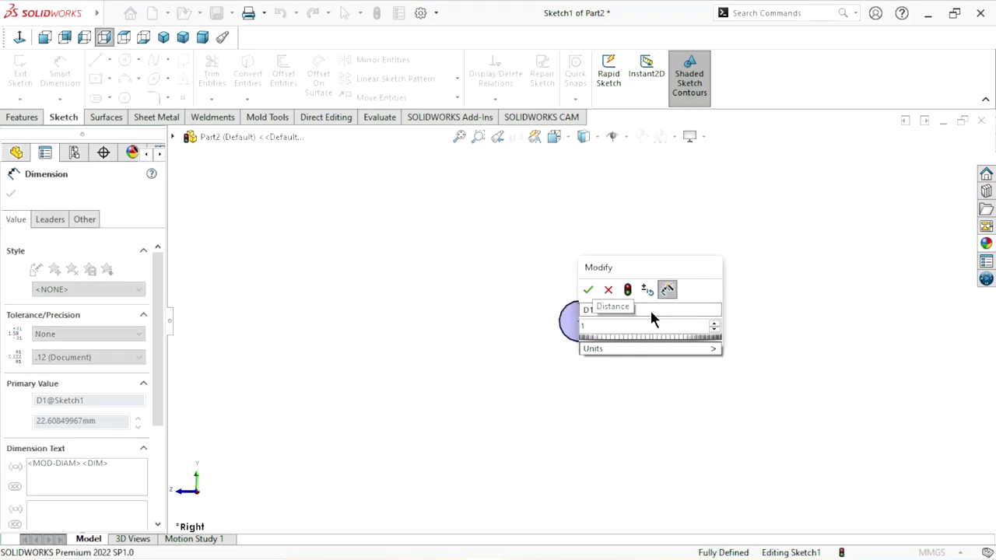
key("Return")
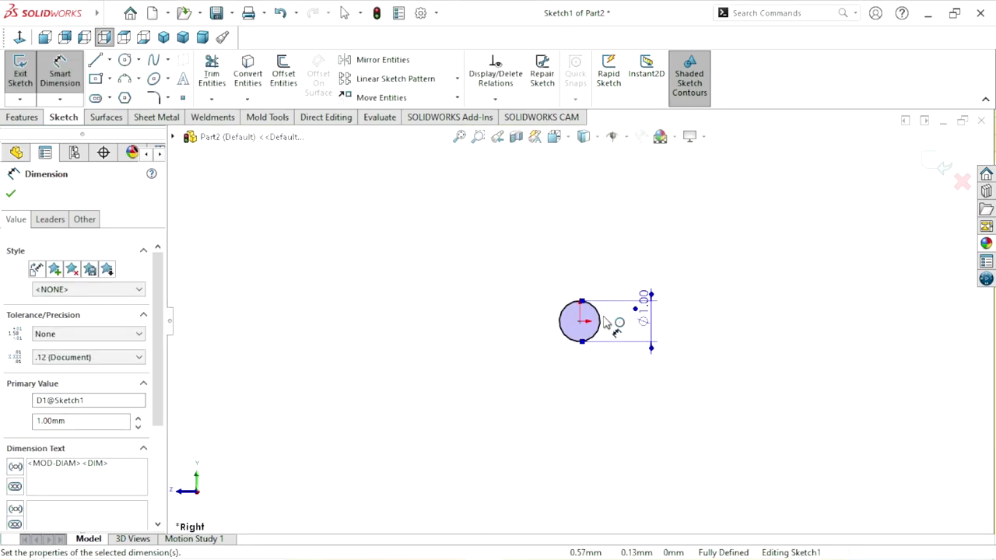
scroll(607, 323, "down", 3)
scroll(606, 323, "down", 3)
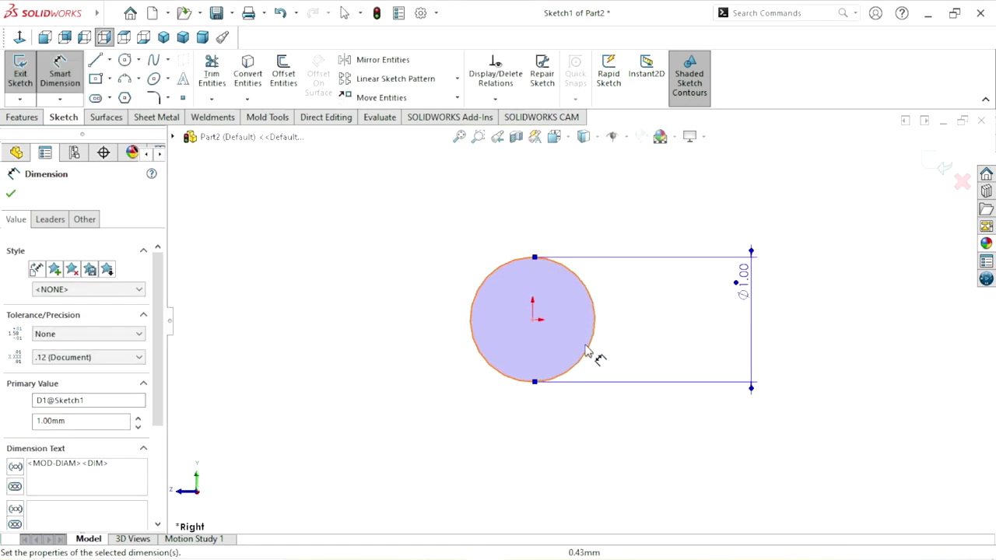
left_click(10, 195)
left_click(12, 120)
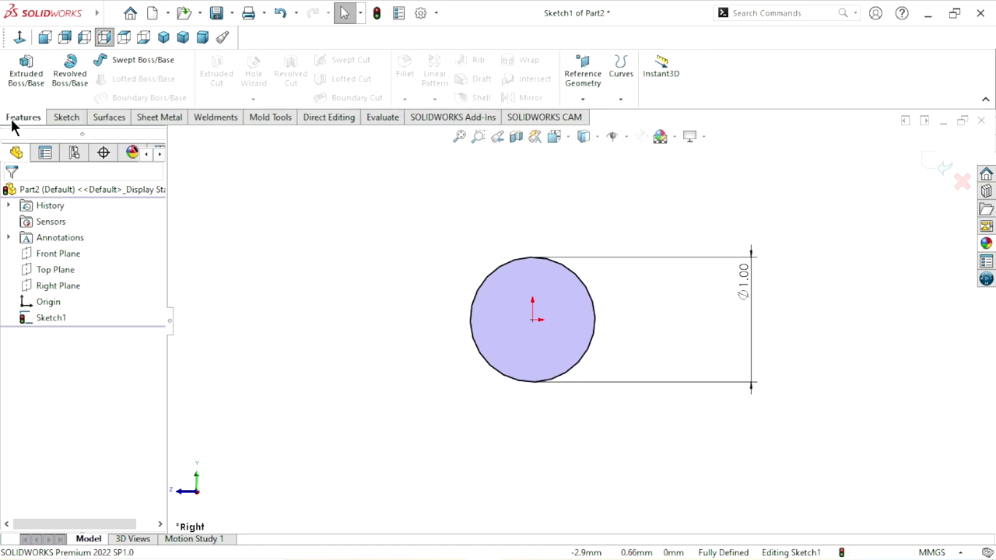
- Extrude the rod sketch 87 mm deep to finish the rod
left_click(33, 88)
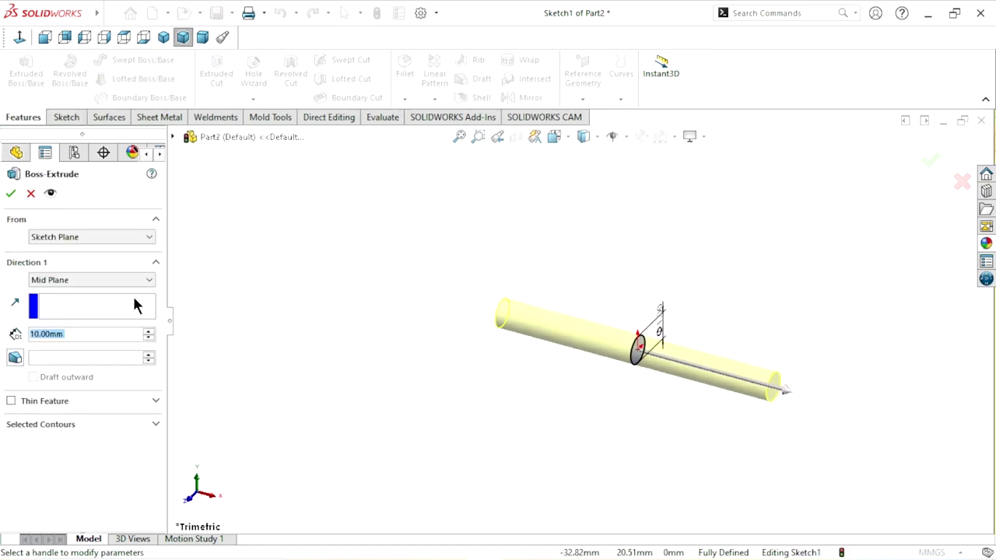
left_click(82, 334)
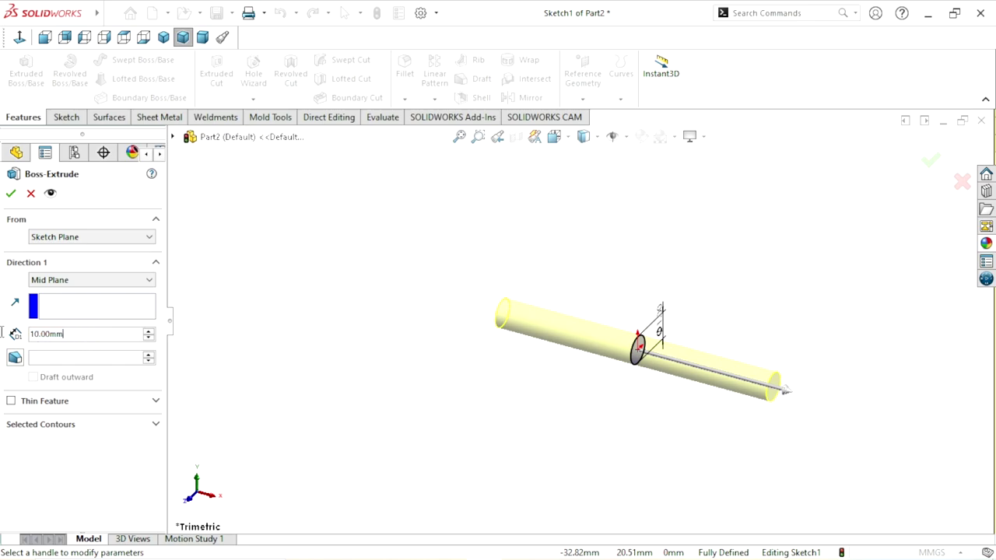
left_click_drag(92, 338, 15, 325)
type("87")
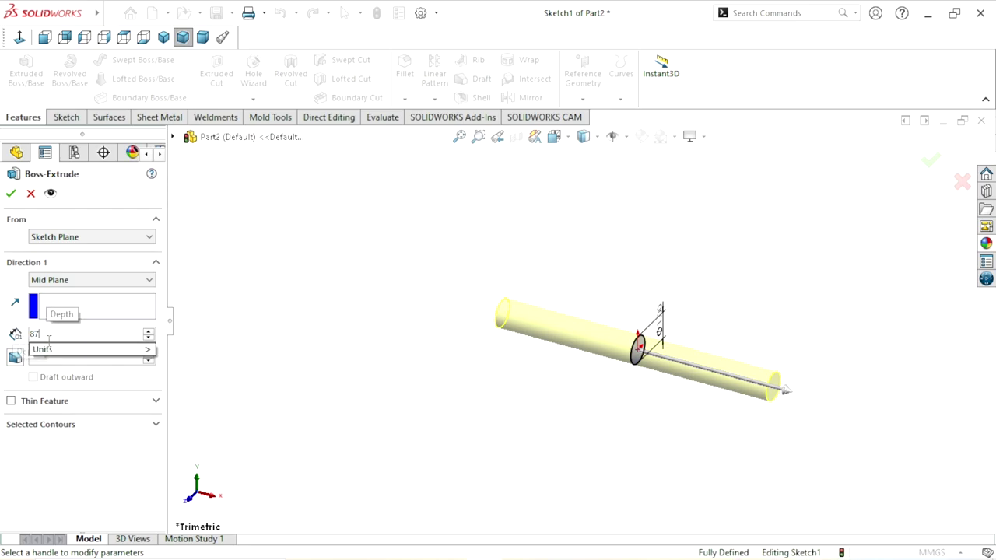
left_click(11, 195)
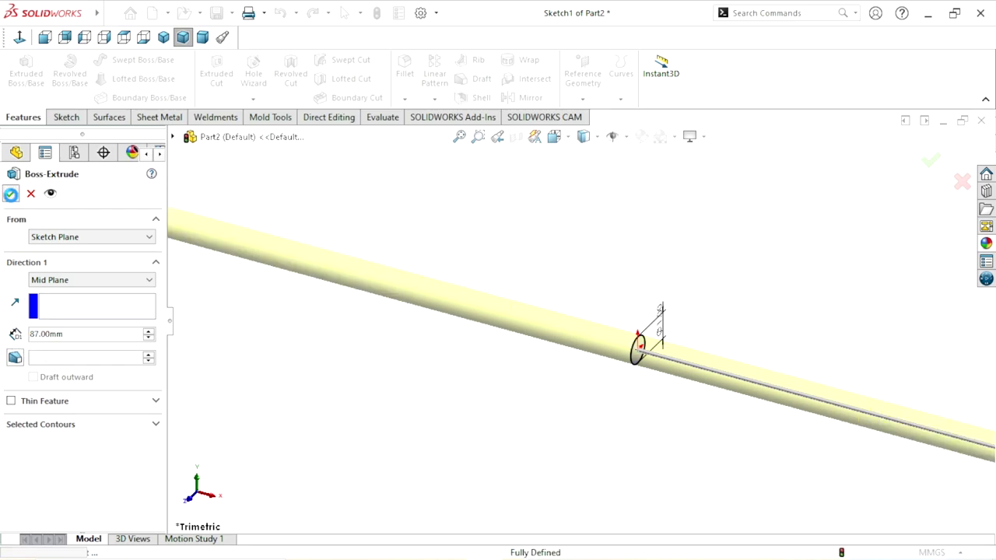
- Sketch a circle centred on the origin of the rod's end face
scroll(509, 392, "up", 5)
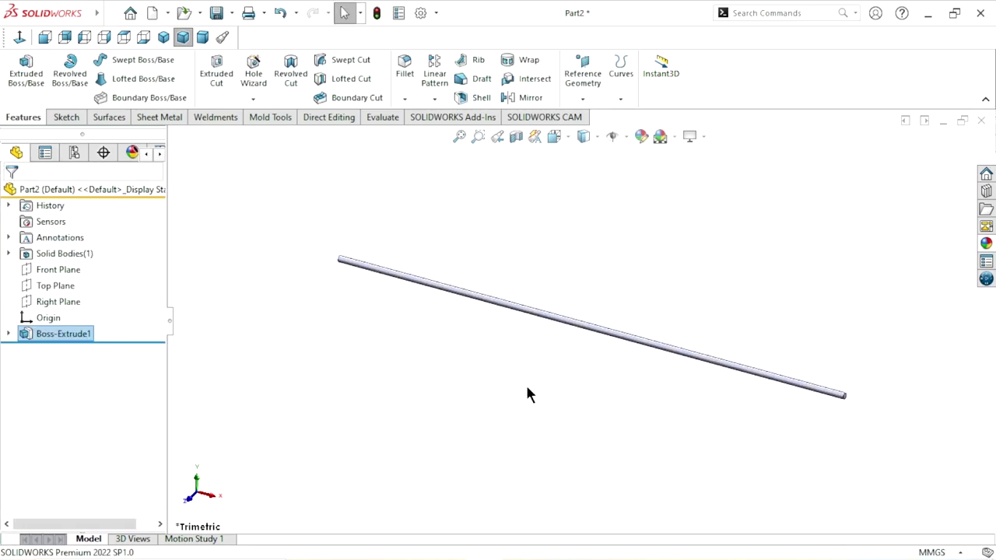
scroll(797, 393, "down", 3)
scroll(790, 386, "down", 2)
scroll(752, 354, "down", 2)
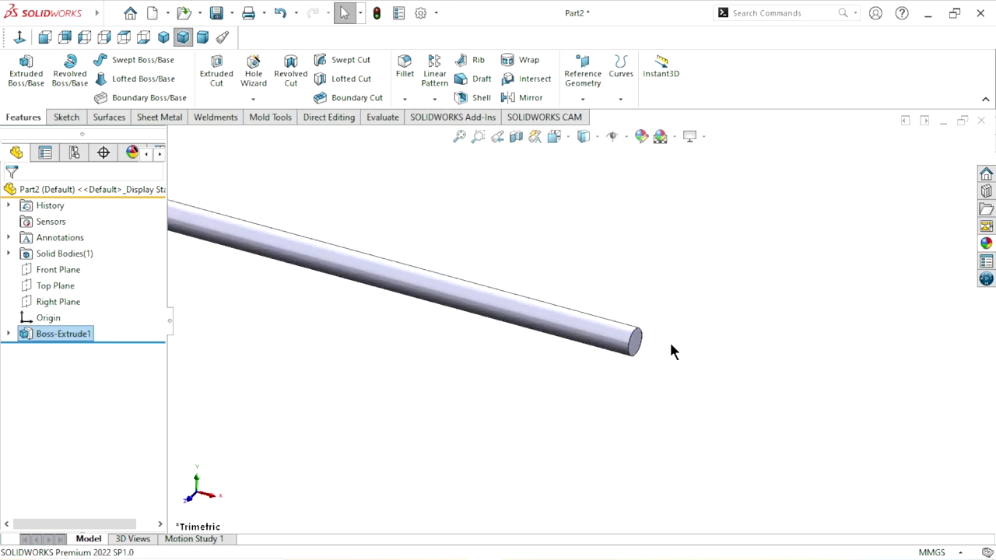
scroll(669, 340, "down", 2)
left_click(572, 329)
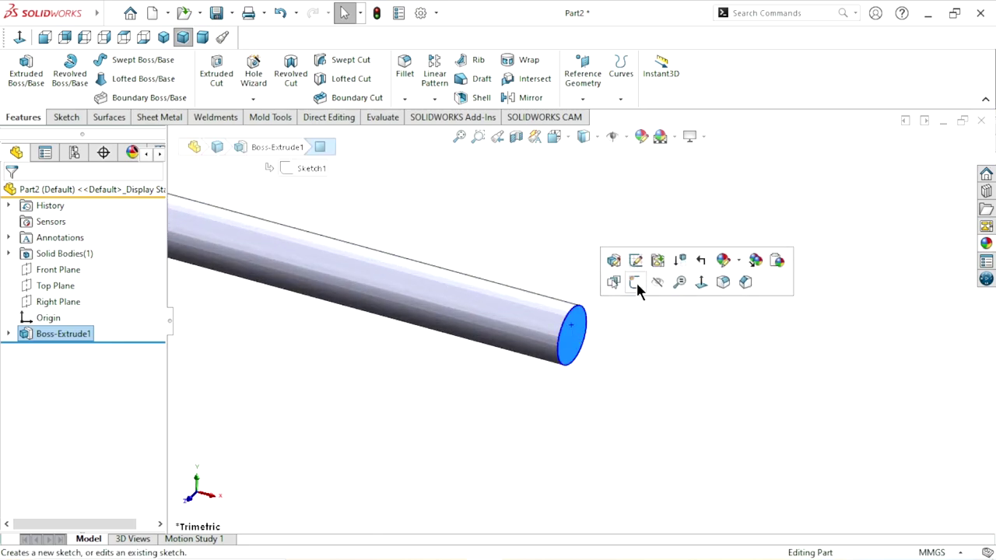
left_click(636, 280)
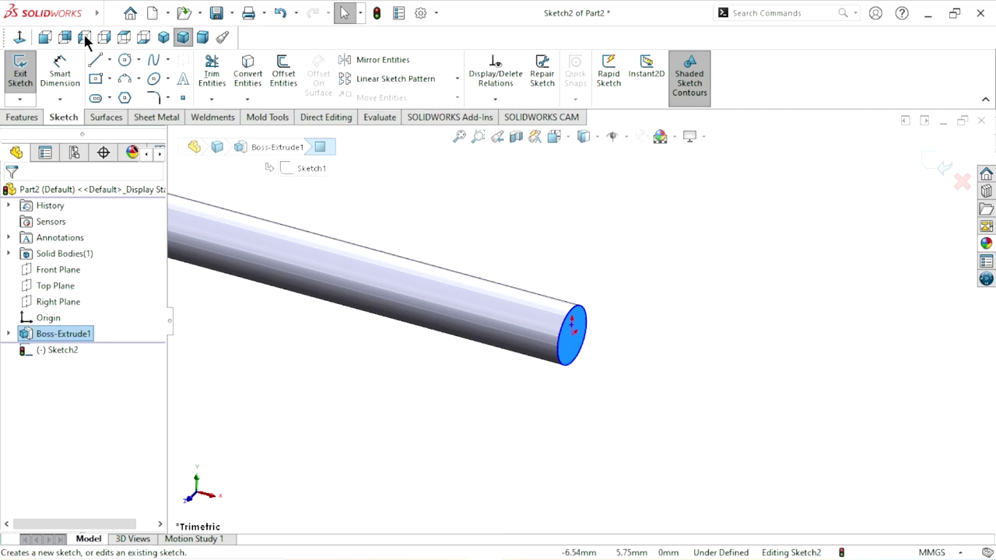
left_click(122, 58)
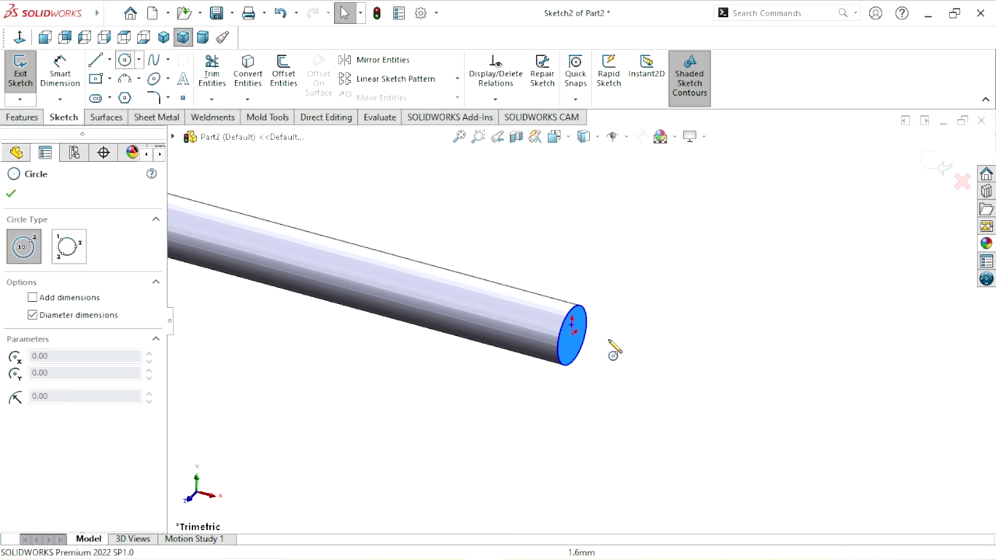
left_click(572, 330)
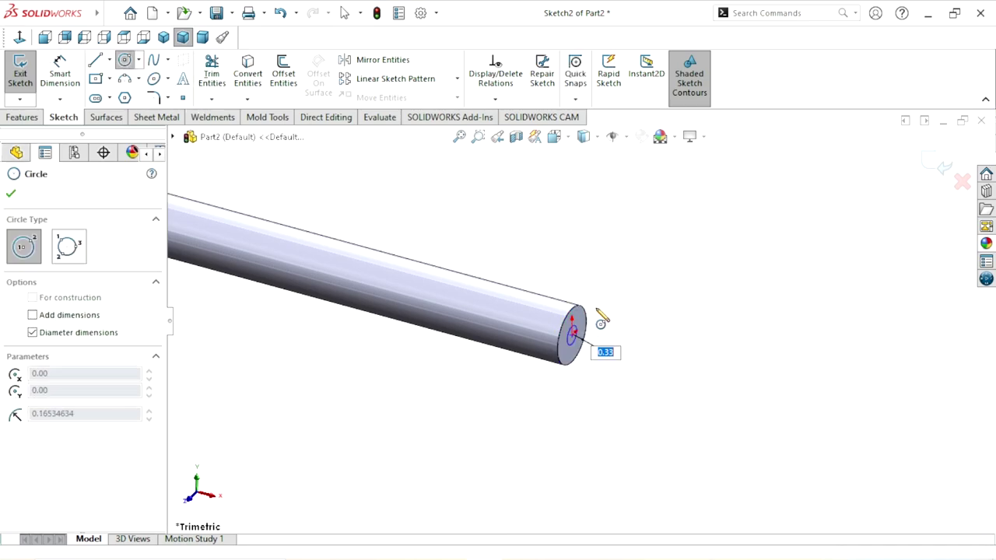
left_click(611, 296)
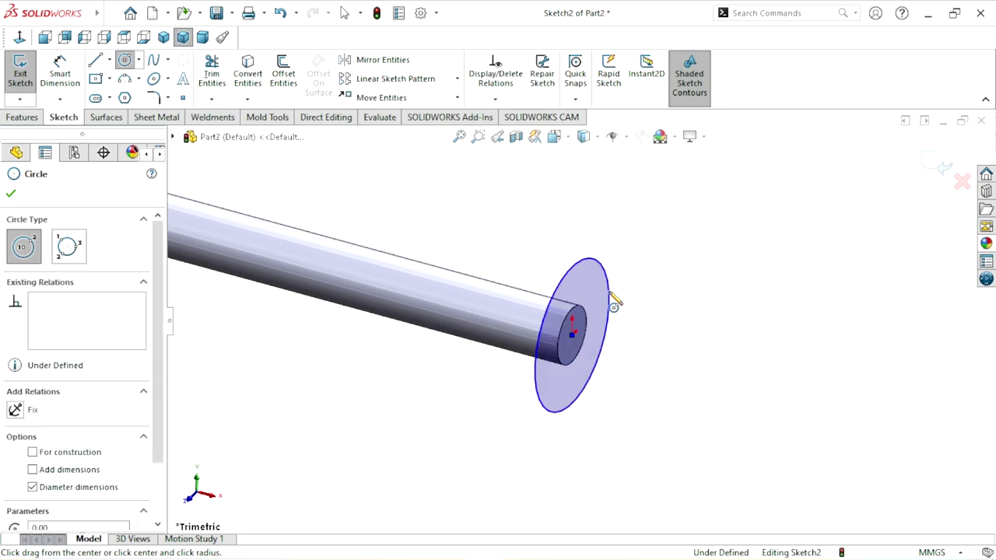
- Dimension the end-face circle to a 2.5 mm diameter
left_click(60, 68)
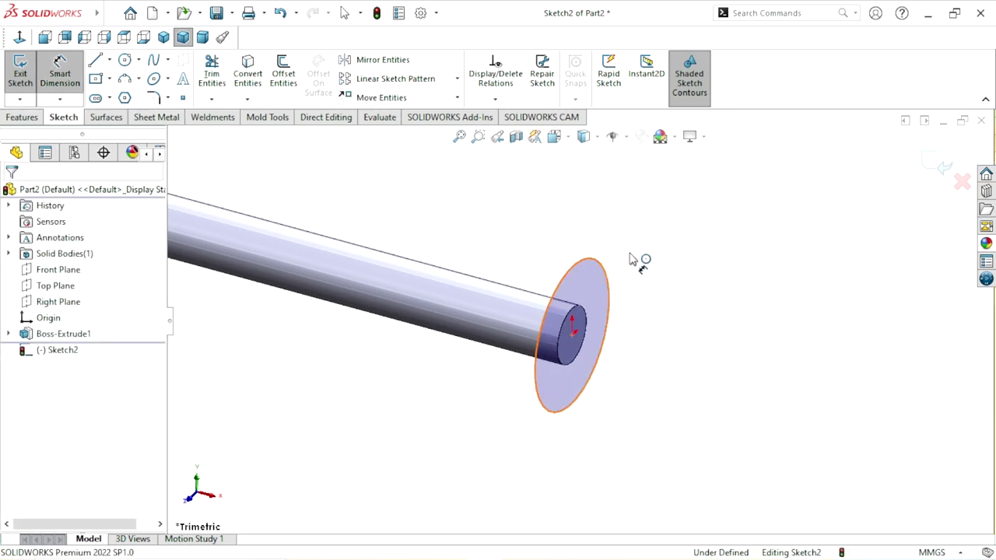
left_click(608, 273)
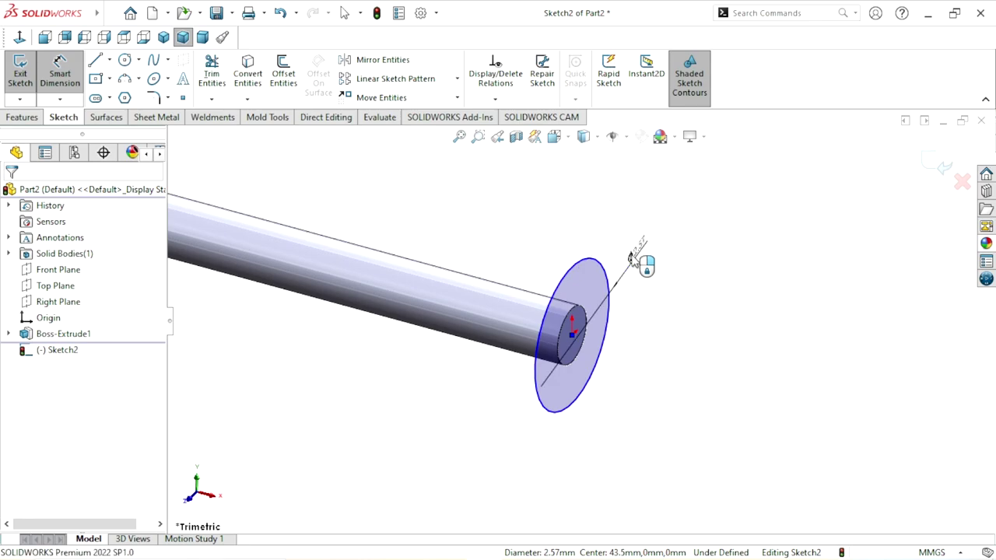
left_click(632, 259)
type("2.5")
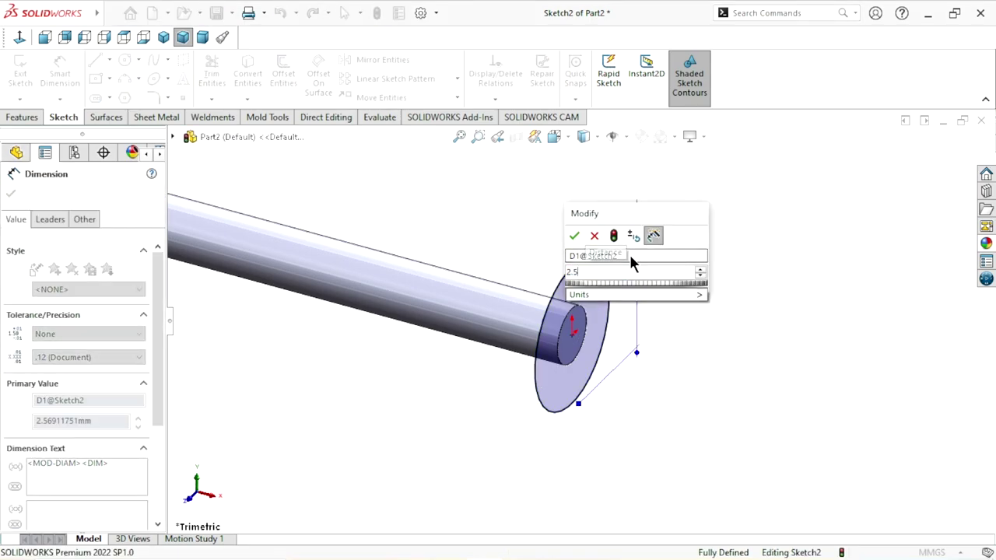
left_click(574, 237)
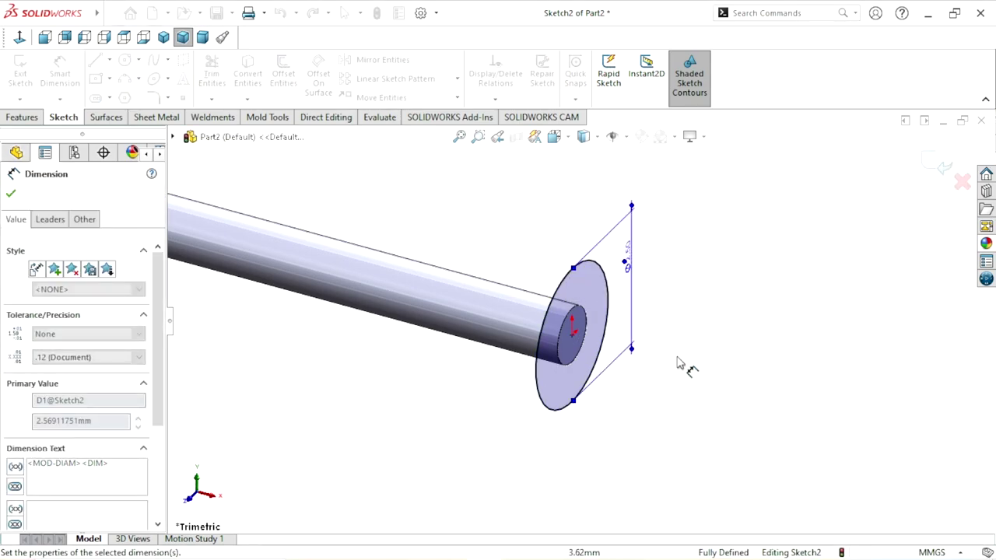
middle_click_drag(712, 333, 685, 329)
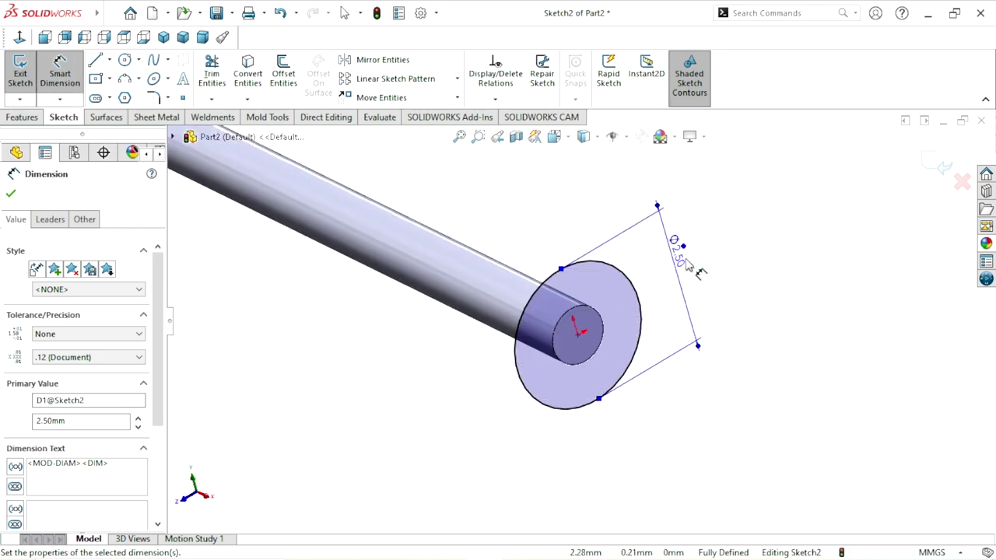
scroll(695, 272, "down", 2)
scroll(695, 272, "down", 1)
left_click(11, 196)
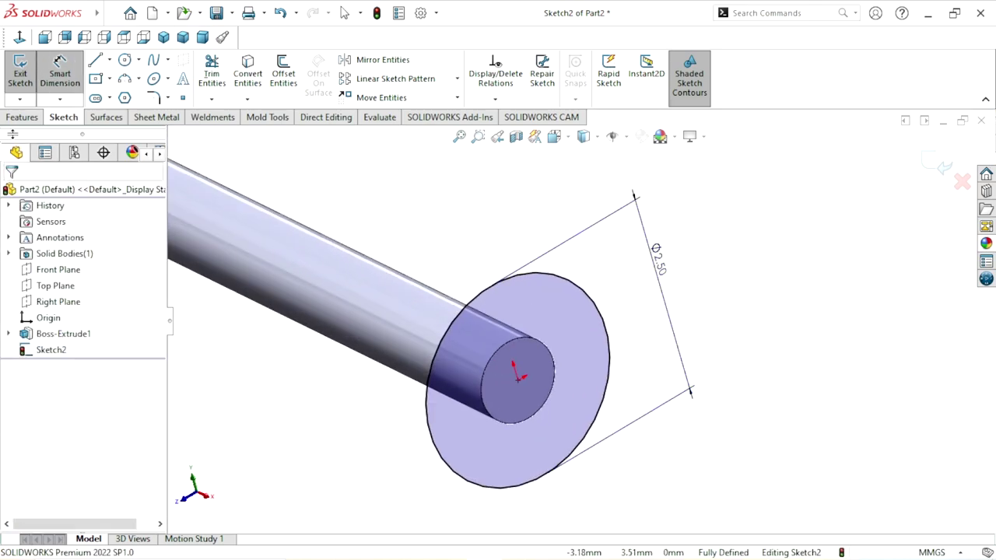
left_click(22, 116)
- Extrude the Ø2.5 mm circle Blind 0.5 mm outward to form the head disc
left_click(20, 70)
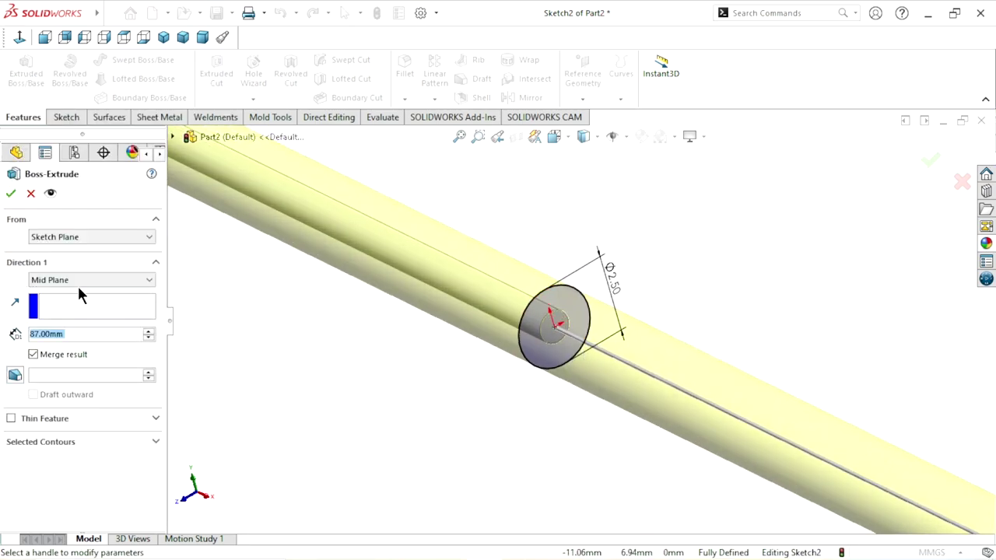
left_click(79, 282)
left_click(72, 291)
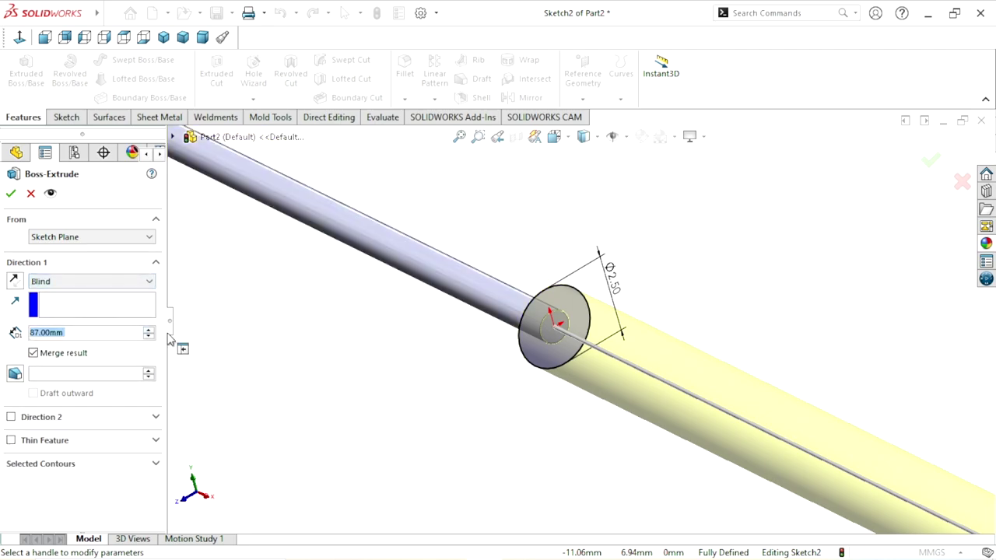
left_click_drag(78, 334, 50, 332)
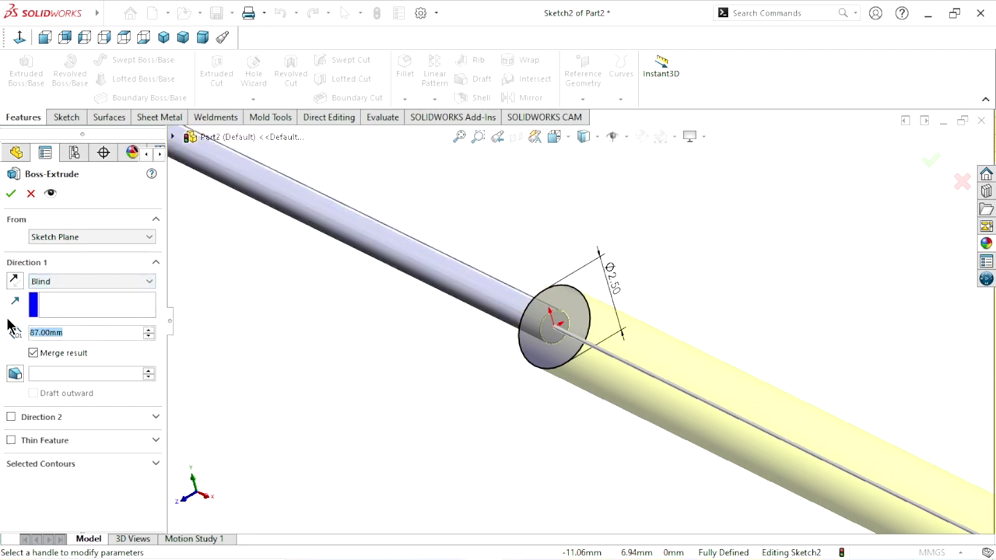
type("0.5")
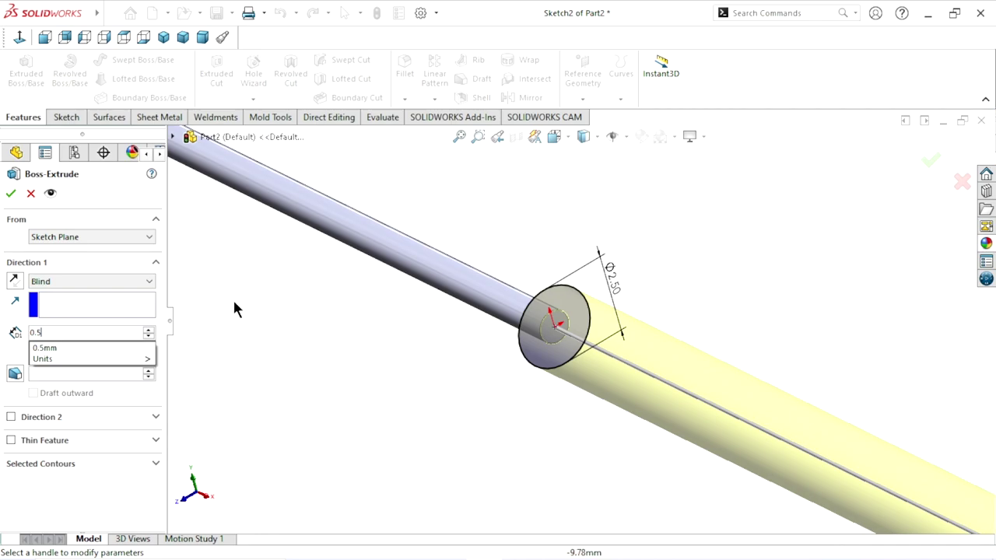
key("Return")
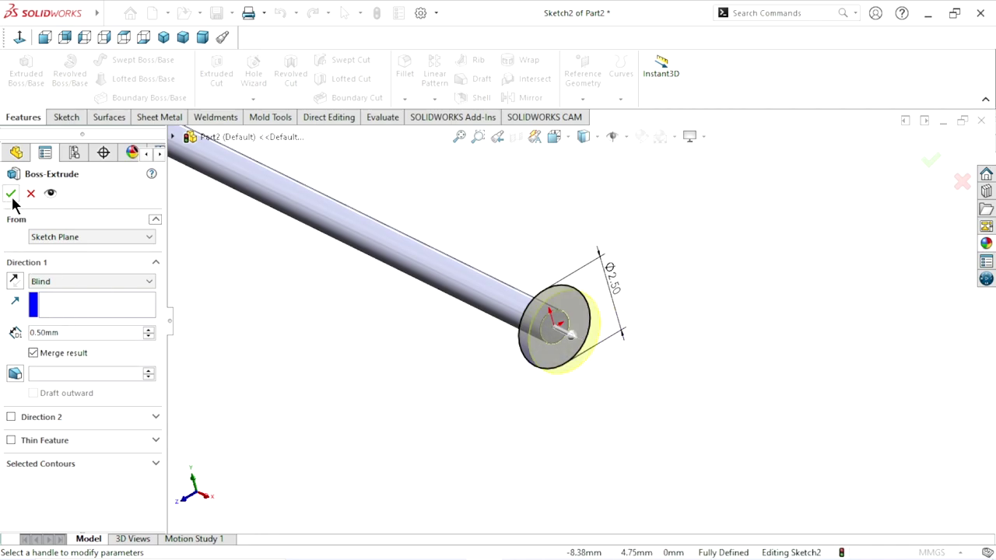
left_click(11, 194)
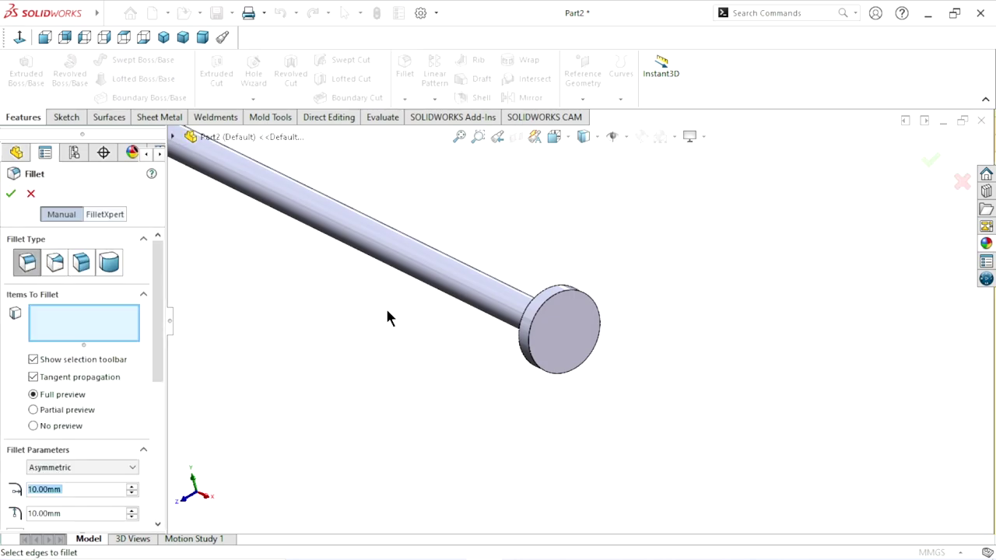
- Set up an asymmetric fillet with a 1 mm first distance on the head's circular edge
left_click_drag(157, 387, 158, 451)
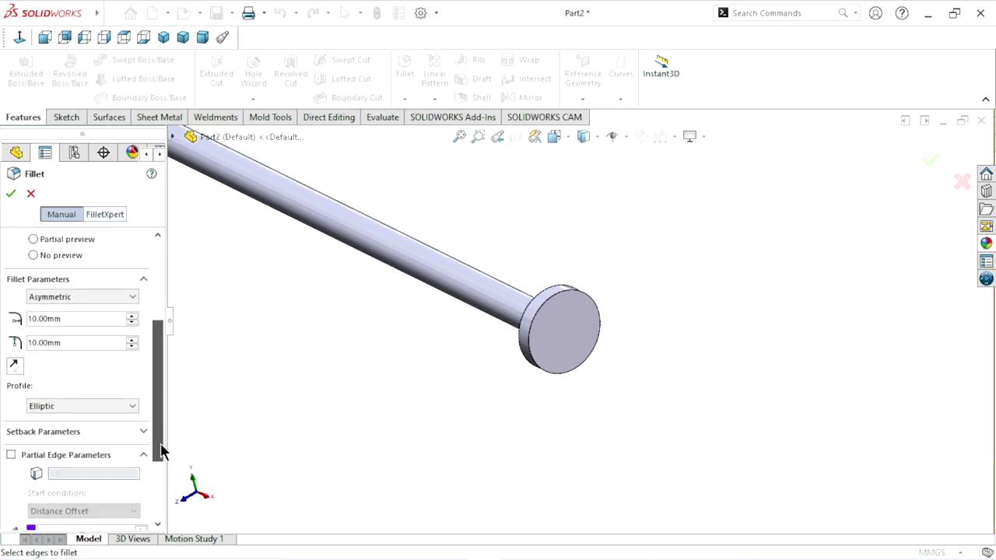
left_click(86, 302)
left_click(77, 311)
left_click(80, 298)
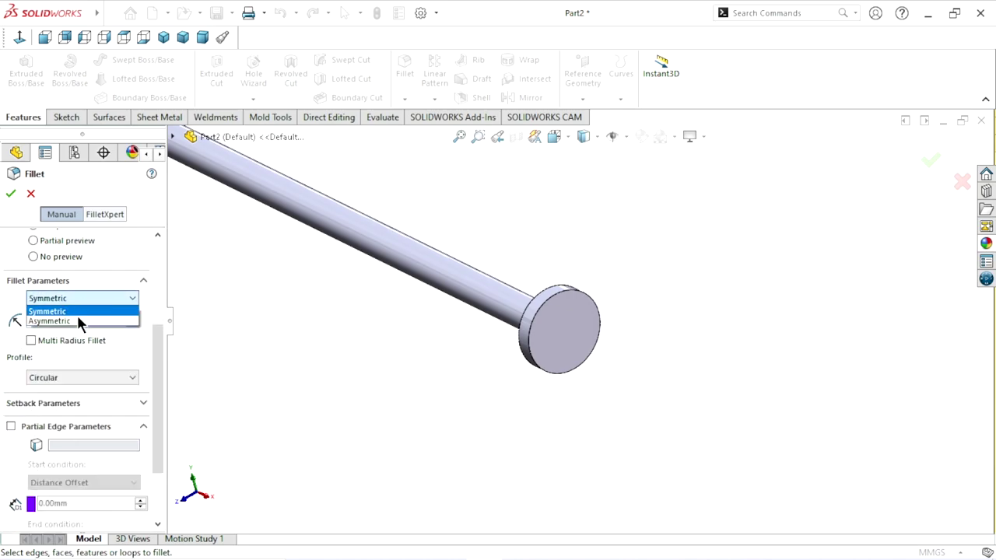
left_click(75, 318)
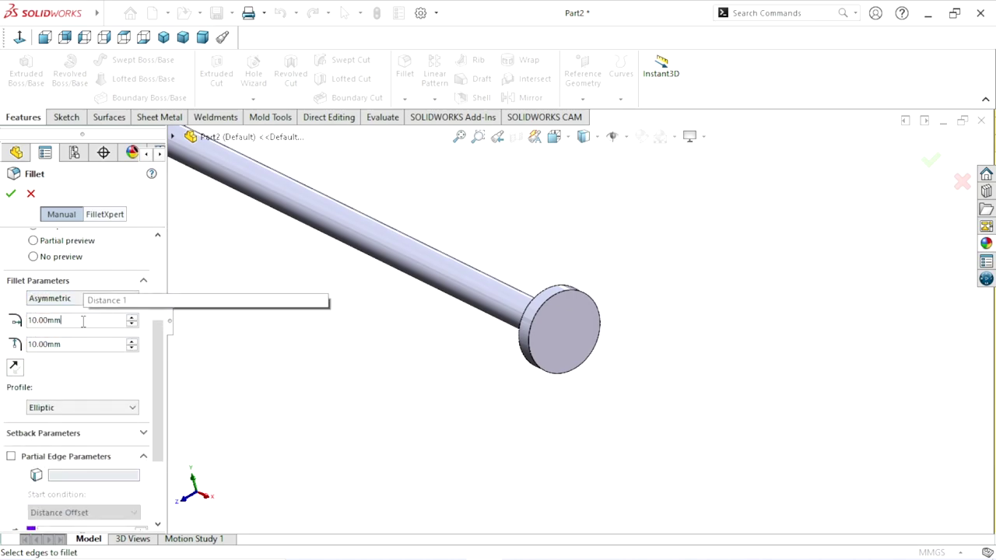
double_click(83, 321)
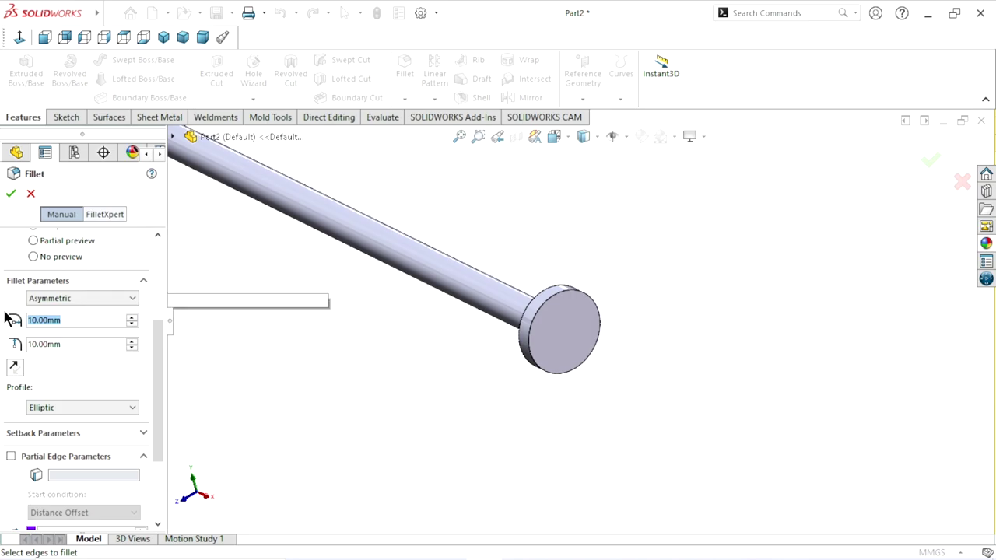
type("1")
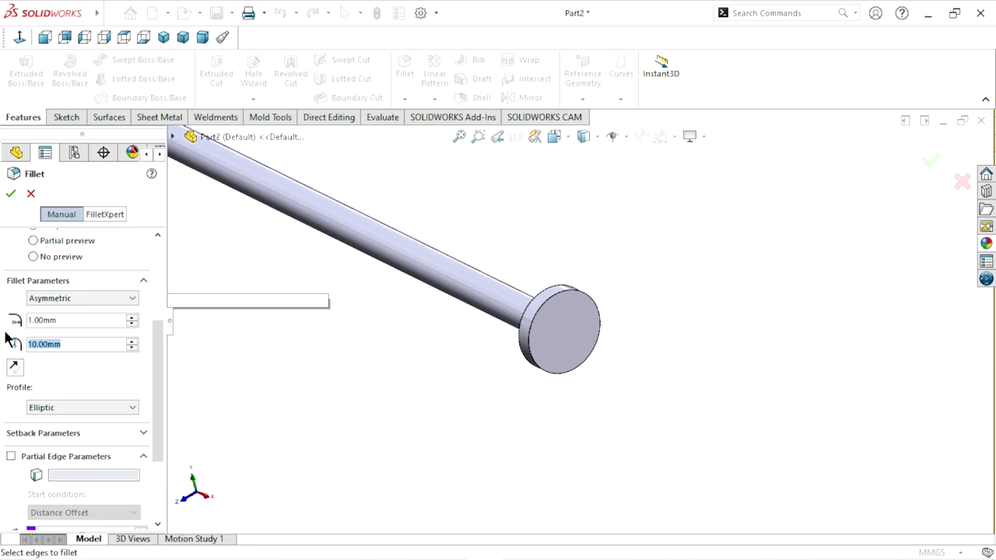
type("1.2")
scroll(529, 273, "down", 3)
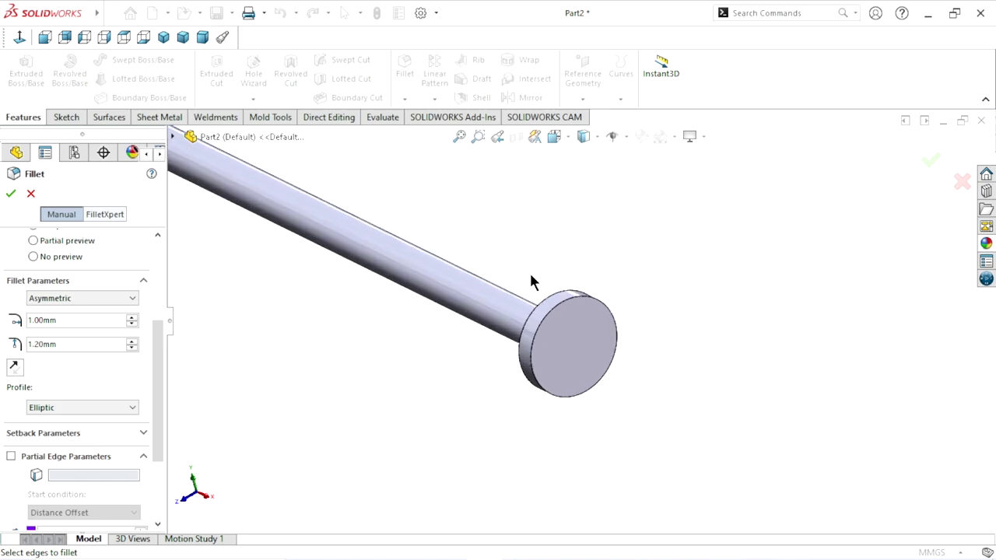
left_click(566, 321)
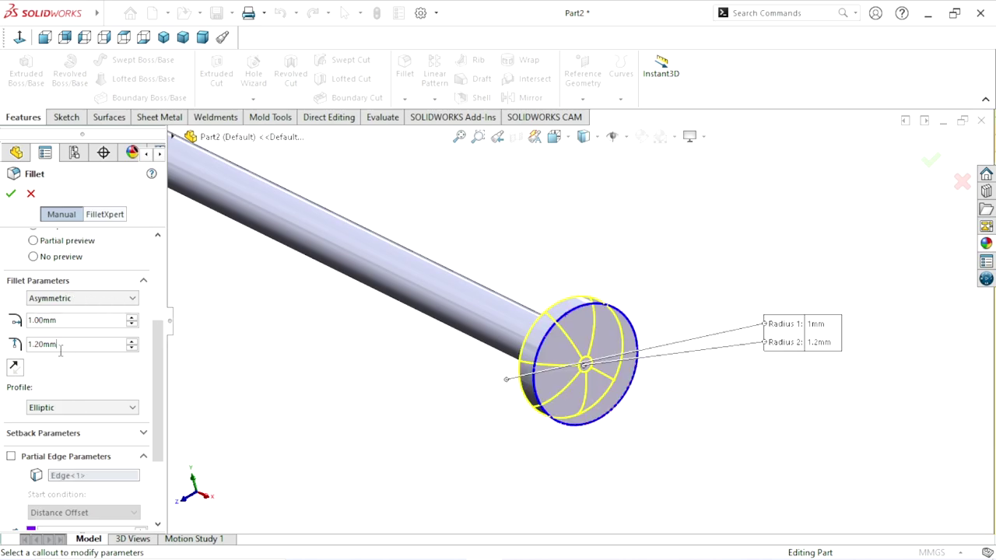
- Set the second fillet radius to 1.23 mm and accept the fillet
left_click_drag(61, 347, 8, 350)
type("1.")
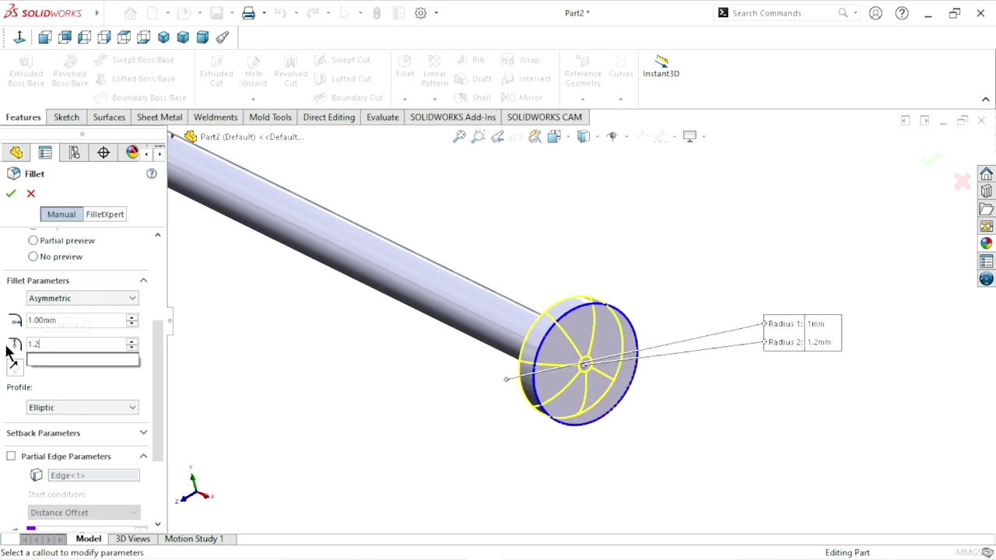
type("25")
key("Return")
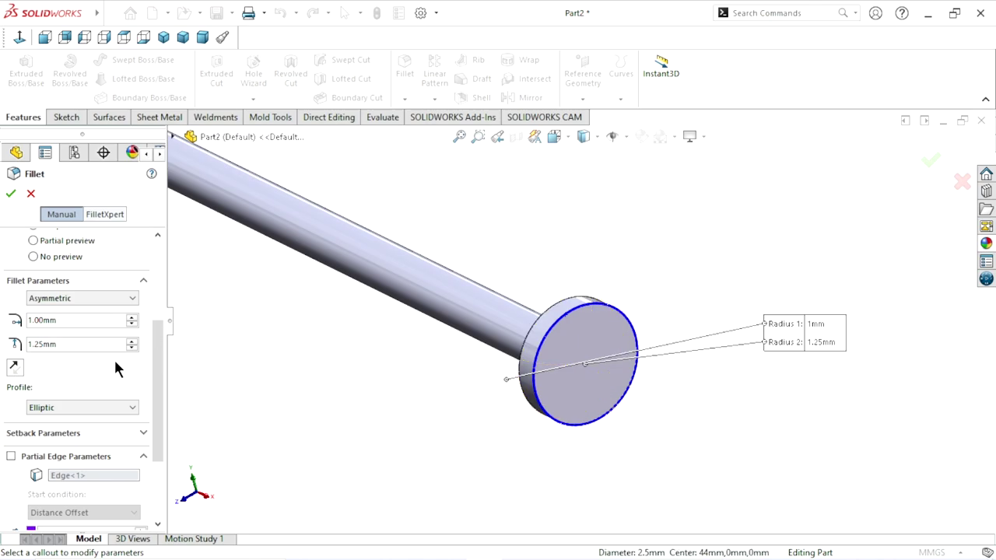
left_click_drag(65, 344, 4, 349)
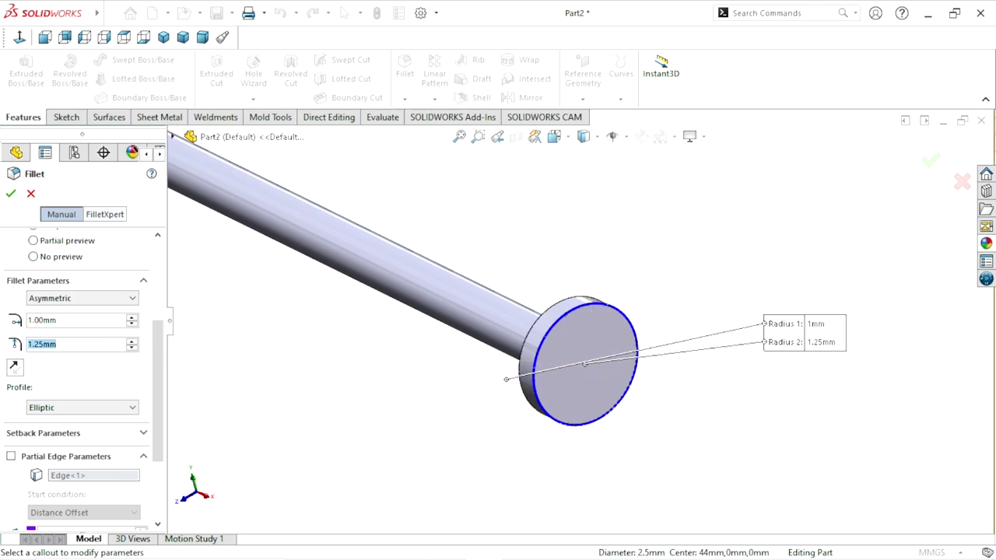
type("1.23")
key("Return")
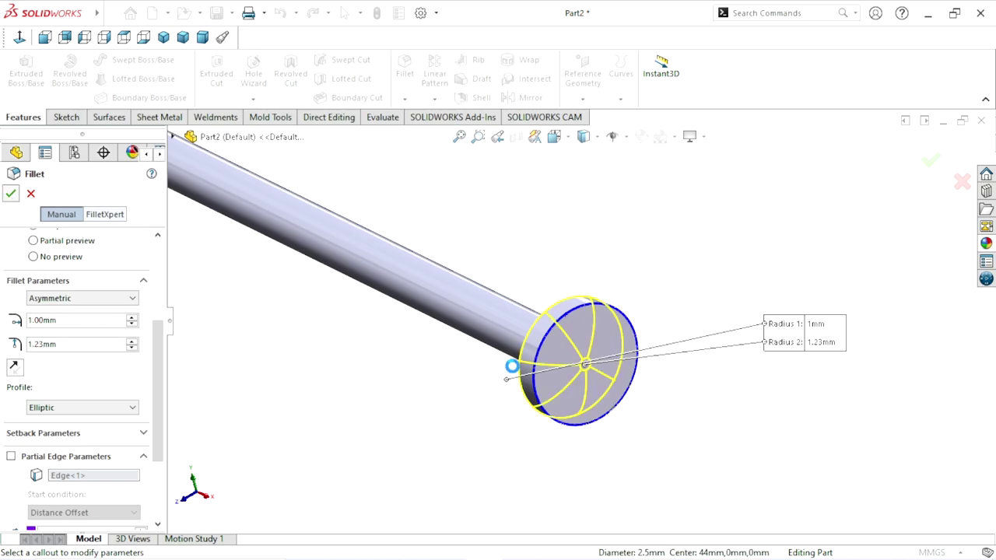
key("Return")
scroll(540, 406, "up", 3)
- Turn the view to the rod's plain end and start a Chamfer feature
scroll(478, 362, "up", 3)
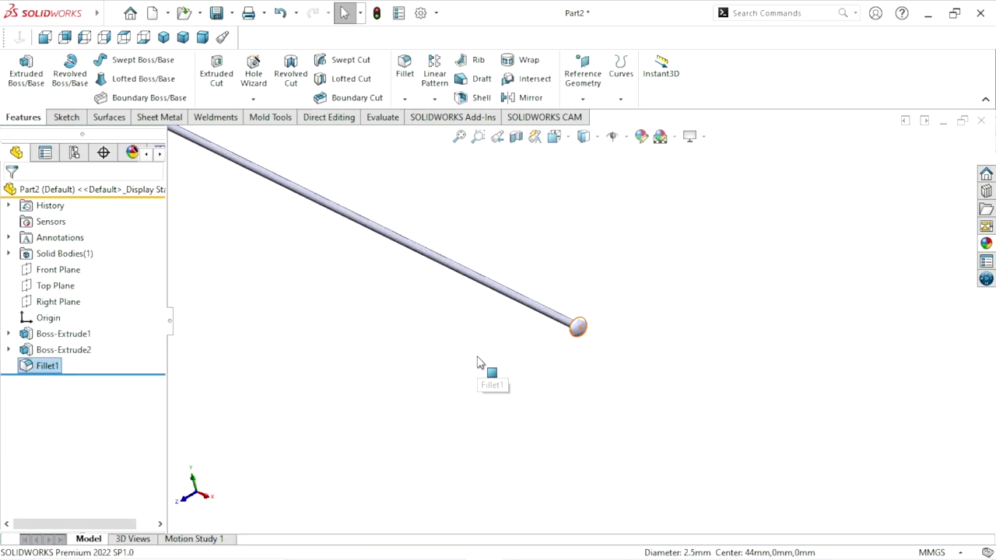
scroll(418, 302, "up", 2)
scroll(420, 277, "up", 1)
scroll(420, 255, "down", 2)
mouse_move(416, 260)
middle_mouse_down()
mouse_move(494, 329)
mouse_move(395, 363)
middle_mouse_up()
scroll(329, 306, "down", 2)
scroll(333, 314, "down", 3)
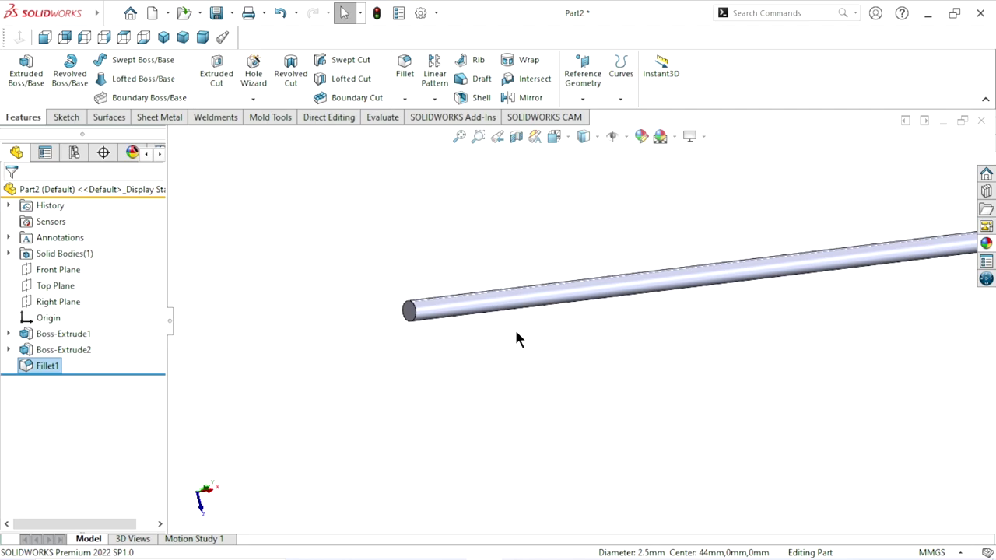
left_click(410, 103)
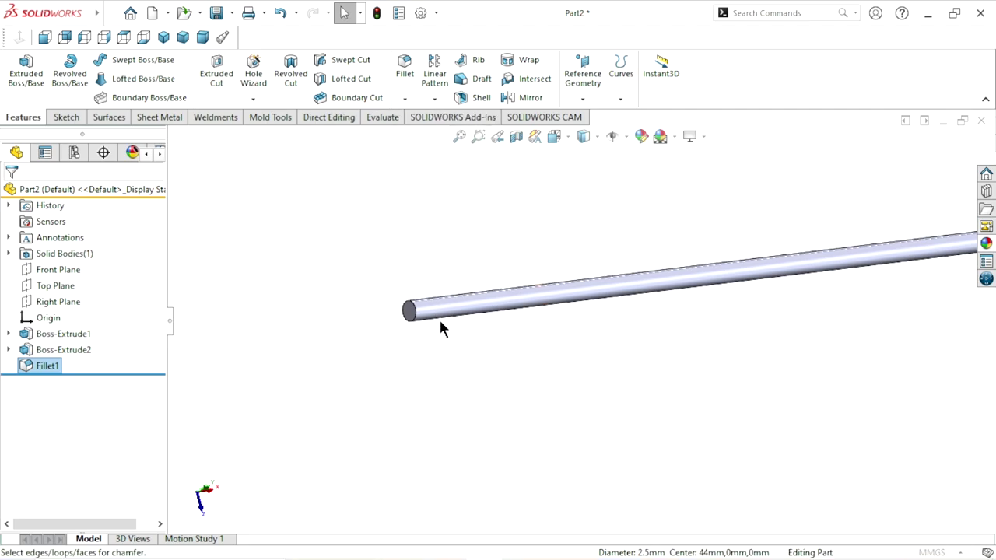
scroll(152, 346, "down", 1)
scroll(157, 357, "down", 1)
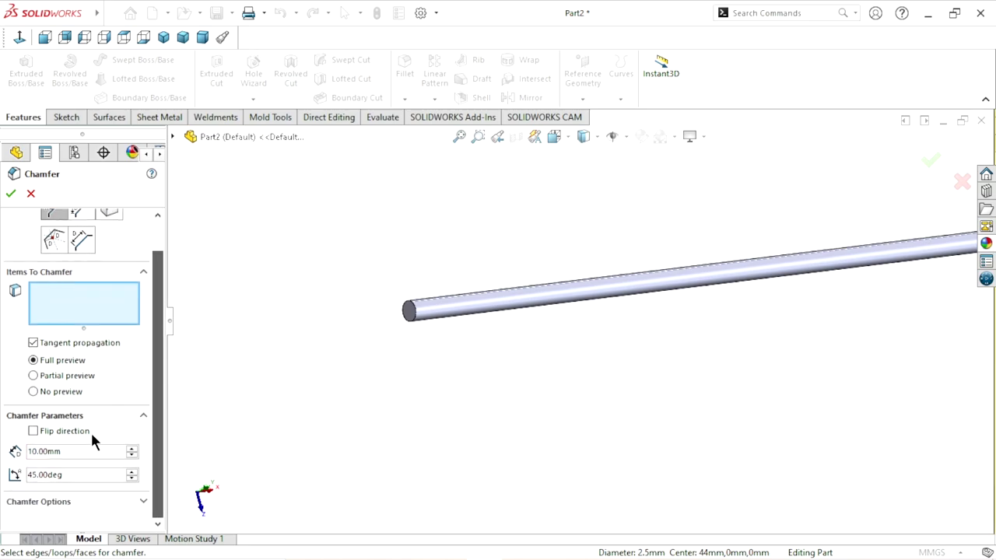
- Apply a 0.2 mm × 45° chamfer to the rod's tip face
left_click(81, 450)
key("ctrl+a")
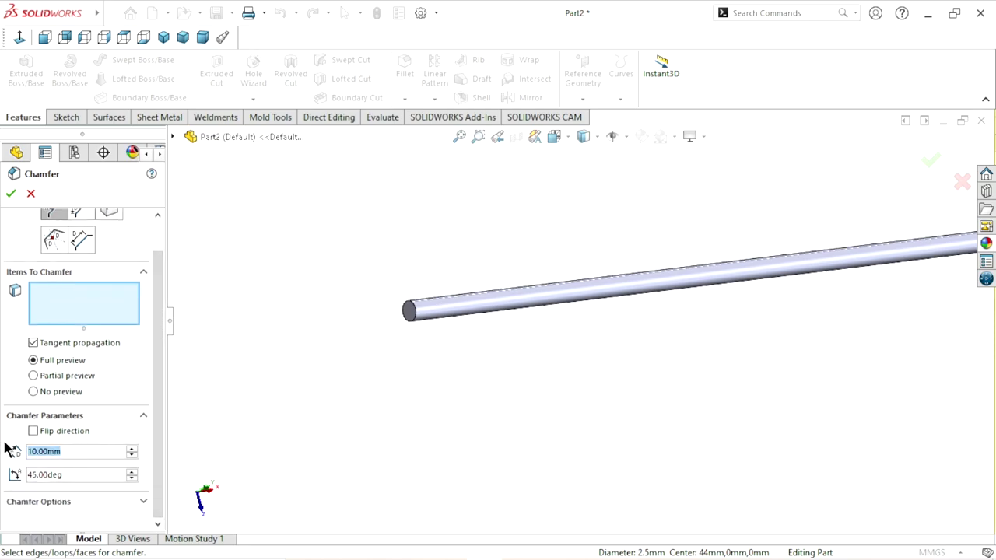
type("0.2")
key("Return")
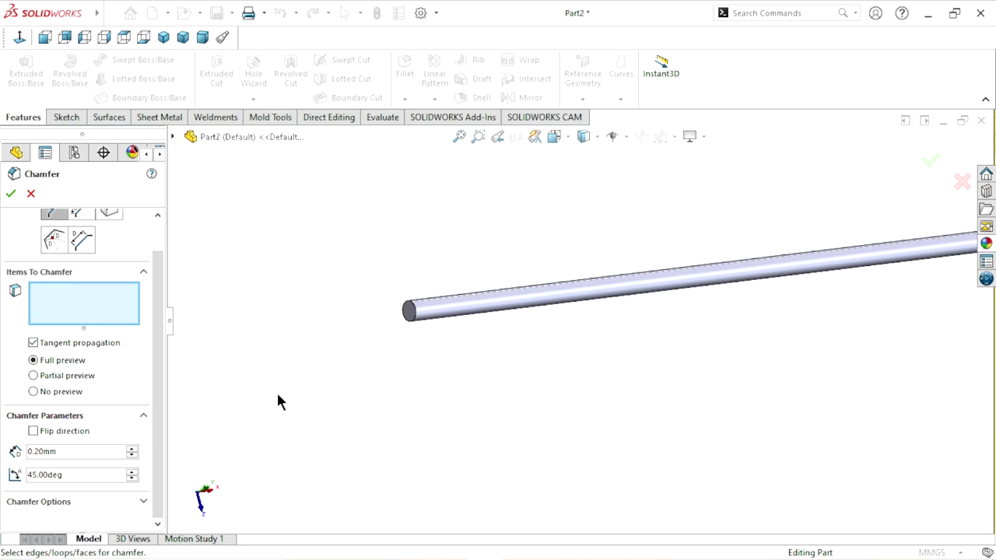
scroll(406, 333, "down", 5)
left_click(484, 252)
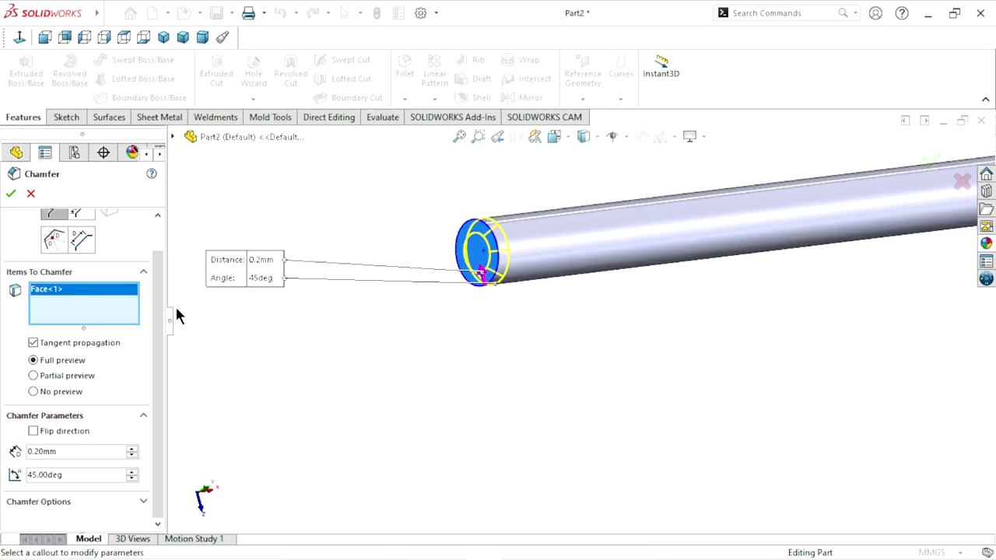
left_click(11, 194)
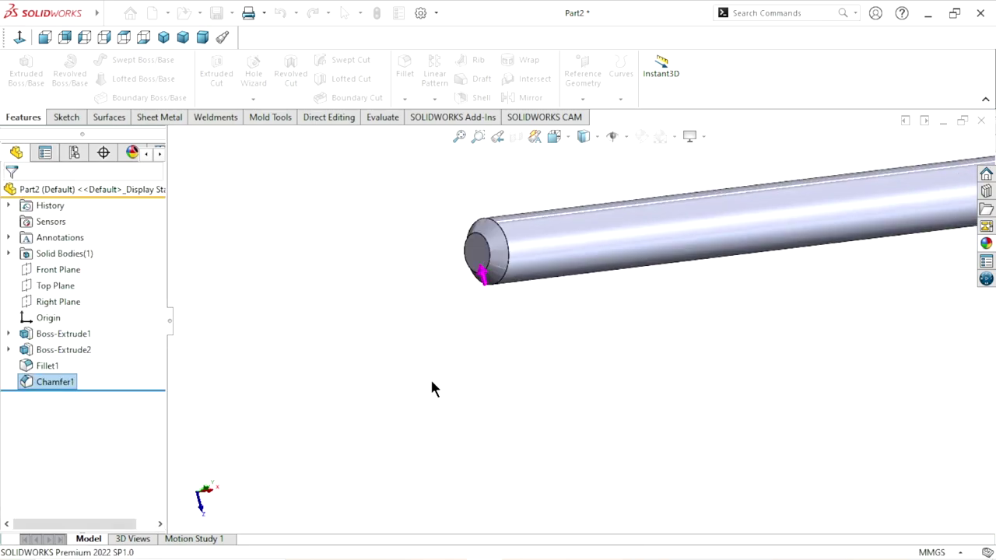
scroll(430, 370, "up", 3)
scroll(420, 363, "up", 2)
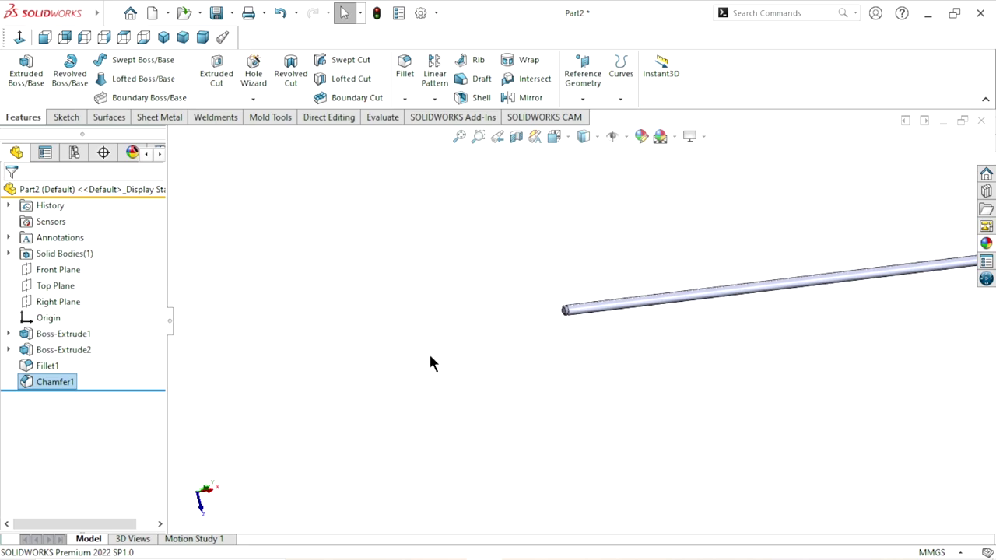
- Switch to isometric view and pick polished steel from the Metal appearances
left_click(163, 38)
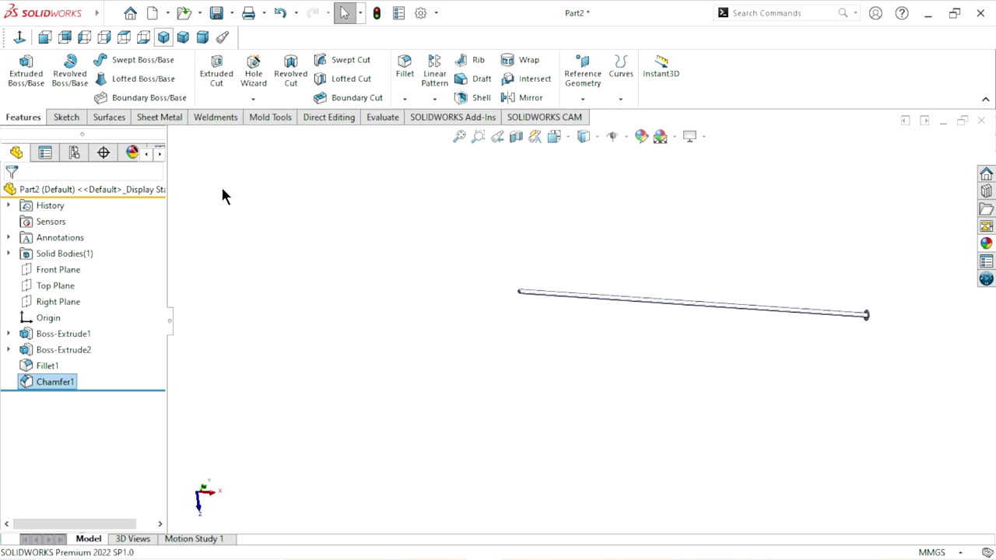
left_click(986, 243)
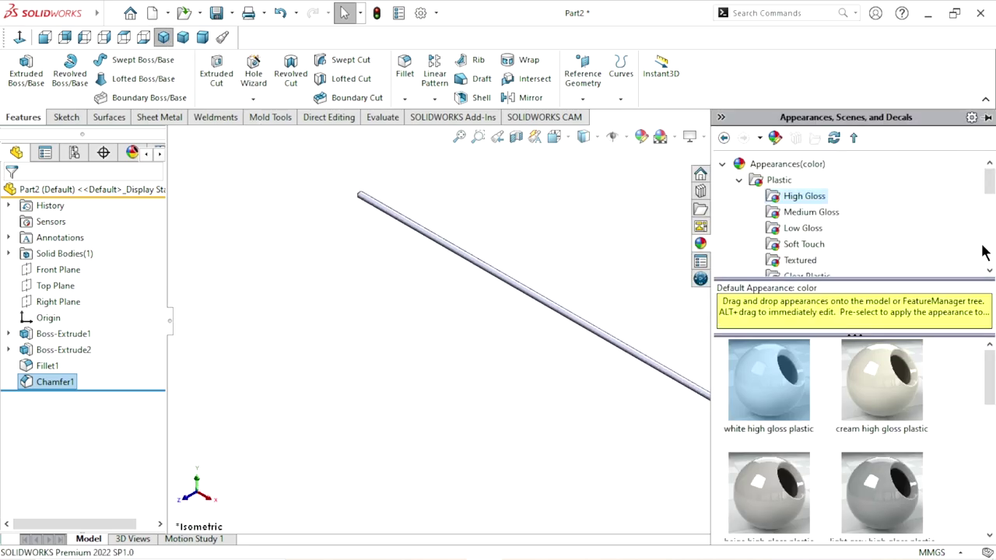
left_click(739, 180)
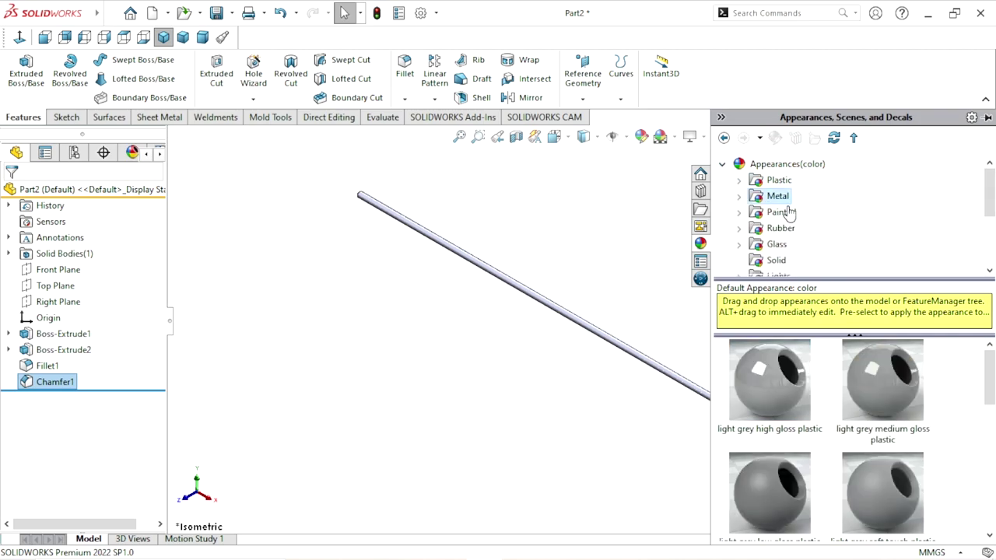
double_click(779, 196)
left_click(770, 386)
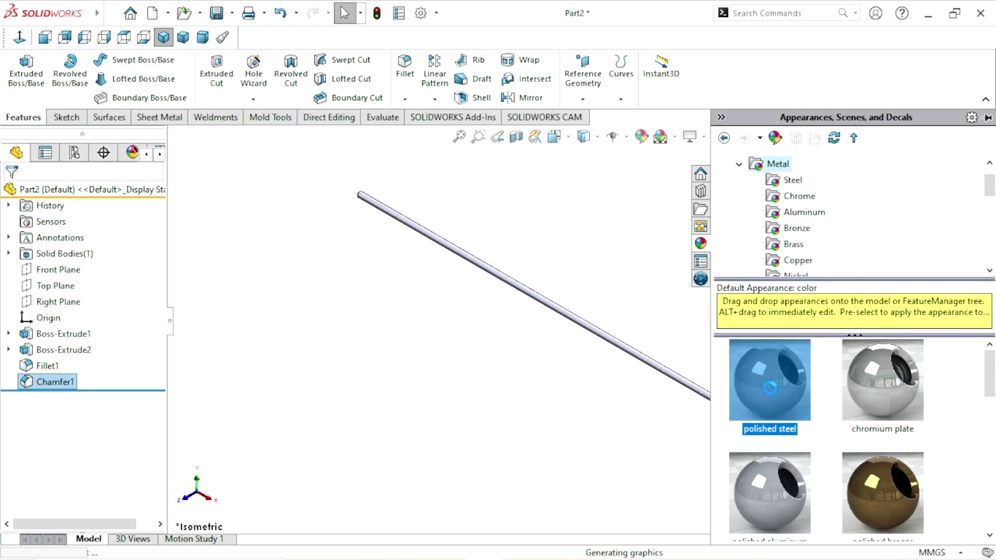
left_click(576, 382)
scroll(790, 459, "down", 3)
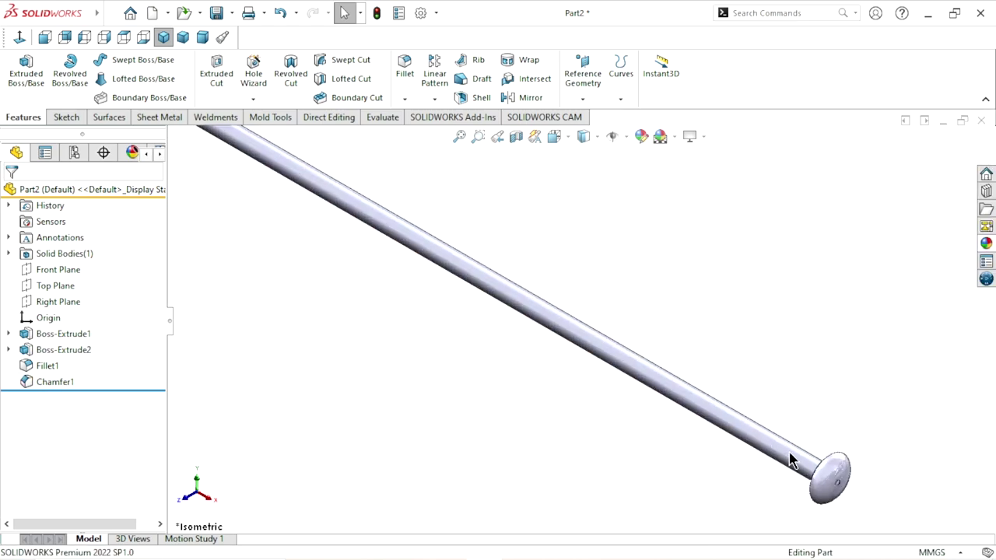
scroll(790, 459, "down", 3)
scroll(673, 319, "up", 2)
scroll(641, 317, "up", 2)
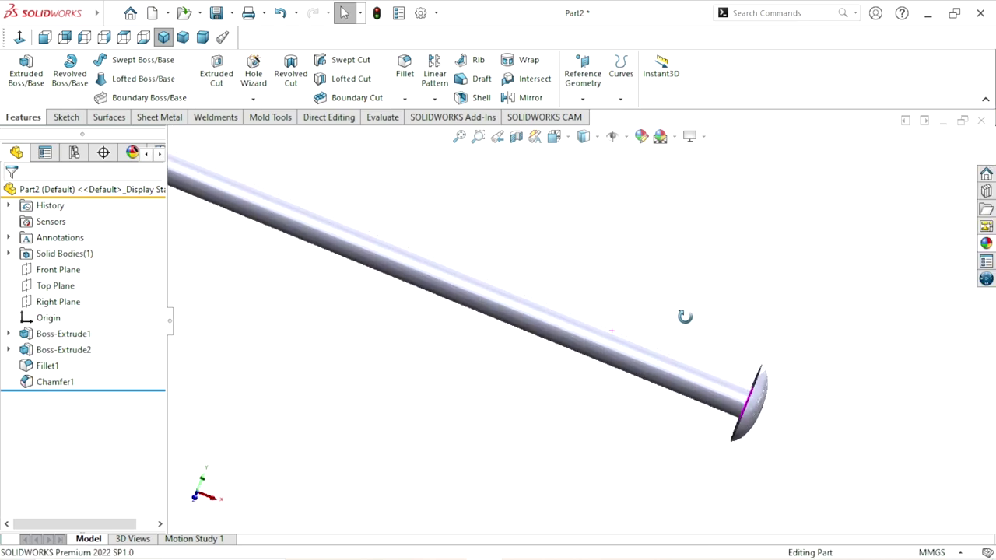
- Apply the polished steel appearance to the whole pin
left_click(705, 134)
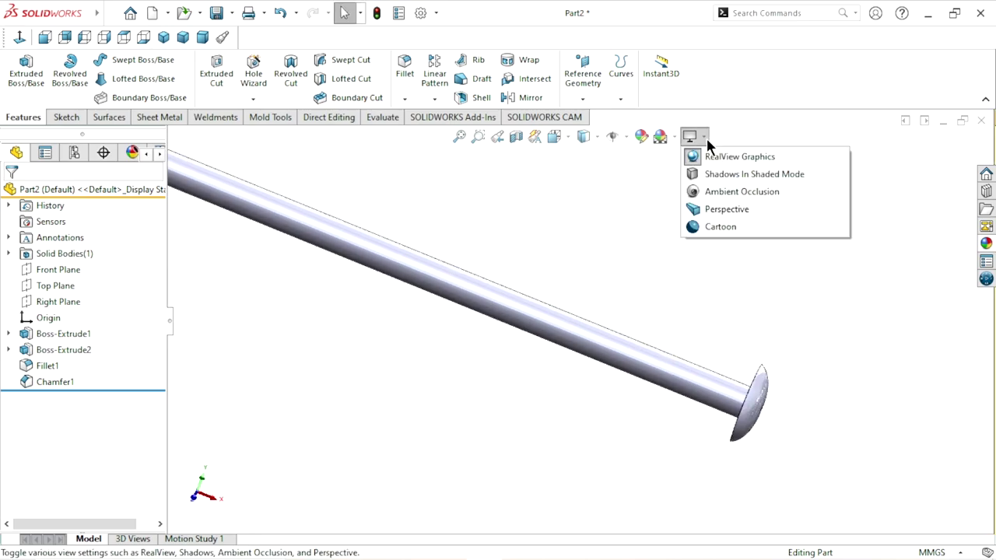
left_click(986, 243)
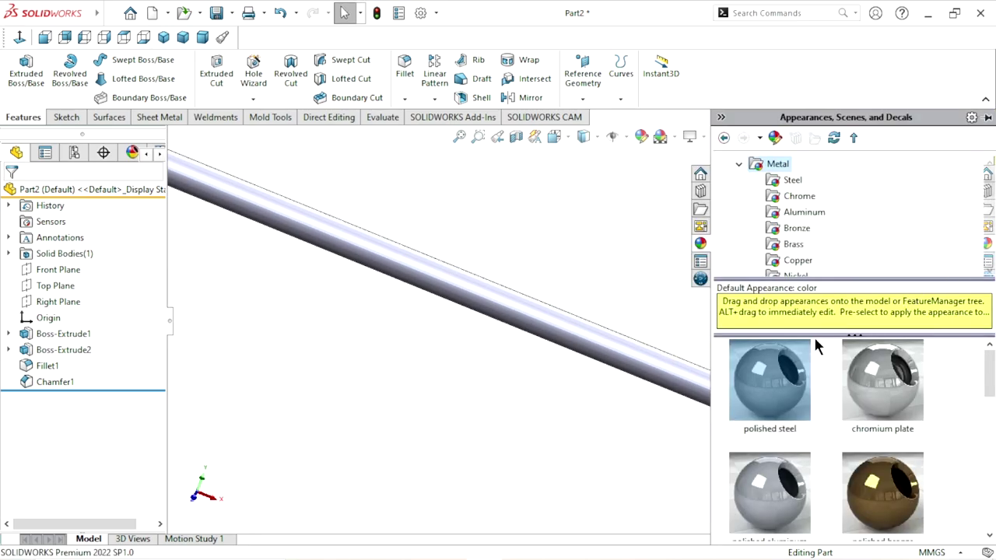
left_click(769, 374)
scroll(506, 342, "up", 2)
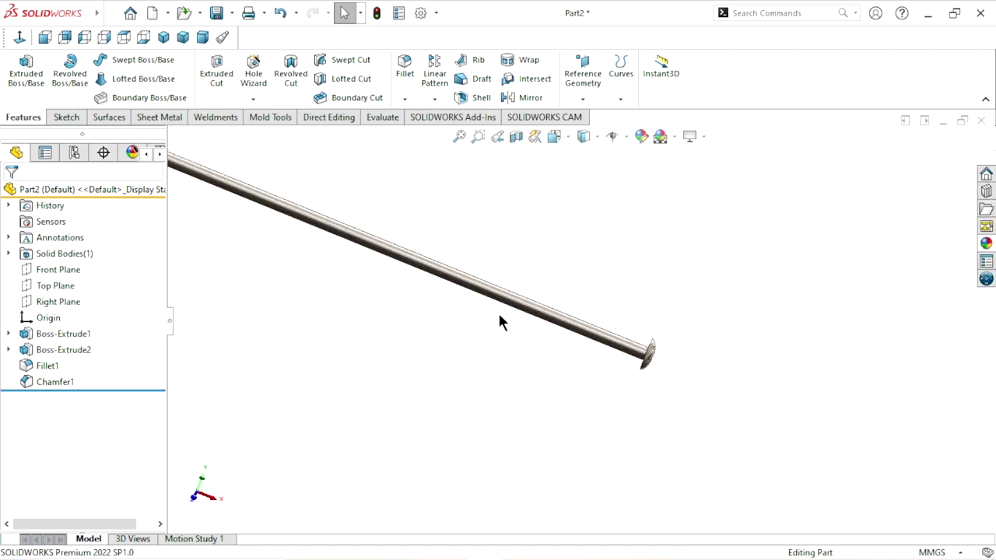
scroll(405, 272, "up", 1)
scroll(313, 230, "down", 1)
scroll(280, 216, "up", 3)
scroll(669, 333, "down", 1)
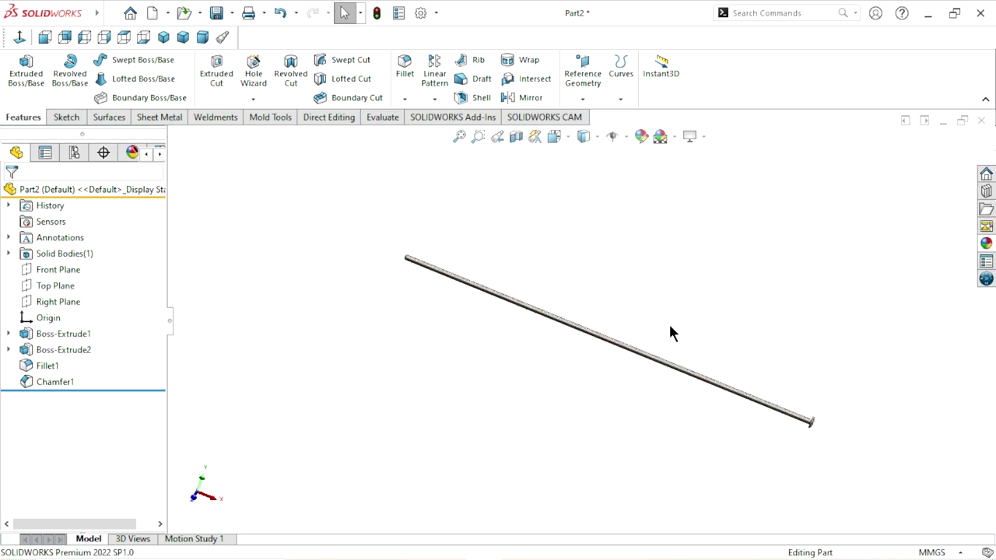
scroll(676, 367, "down", 1)
- Save the part under the file name 'Part 3 Pin'
left_click(216, 13)
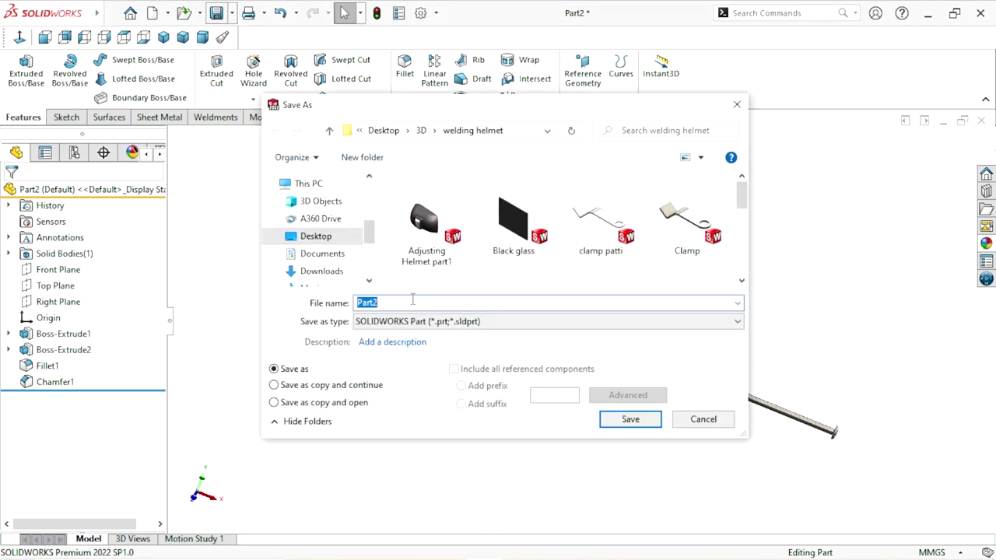
type("Pin")
left_click(615, 420)
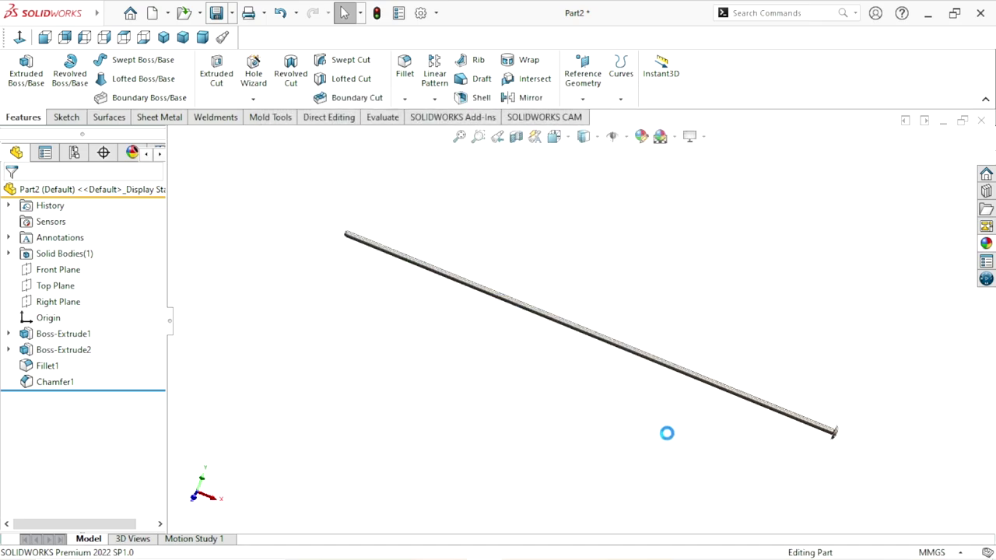